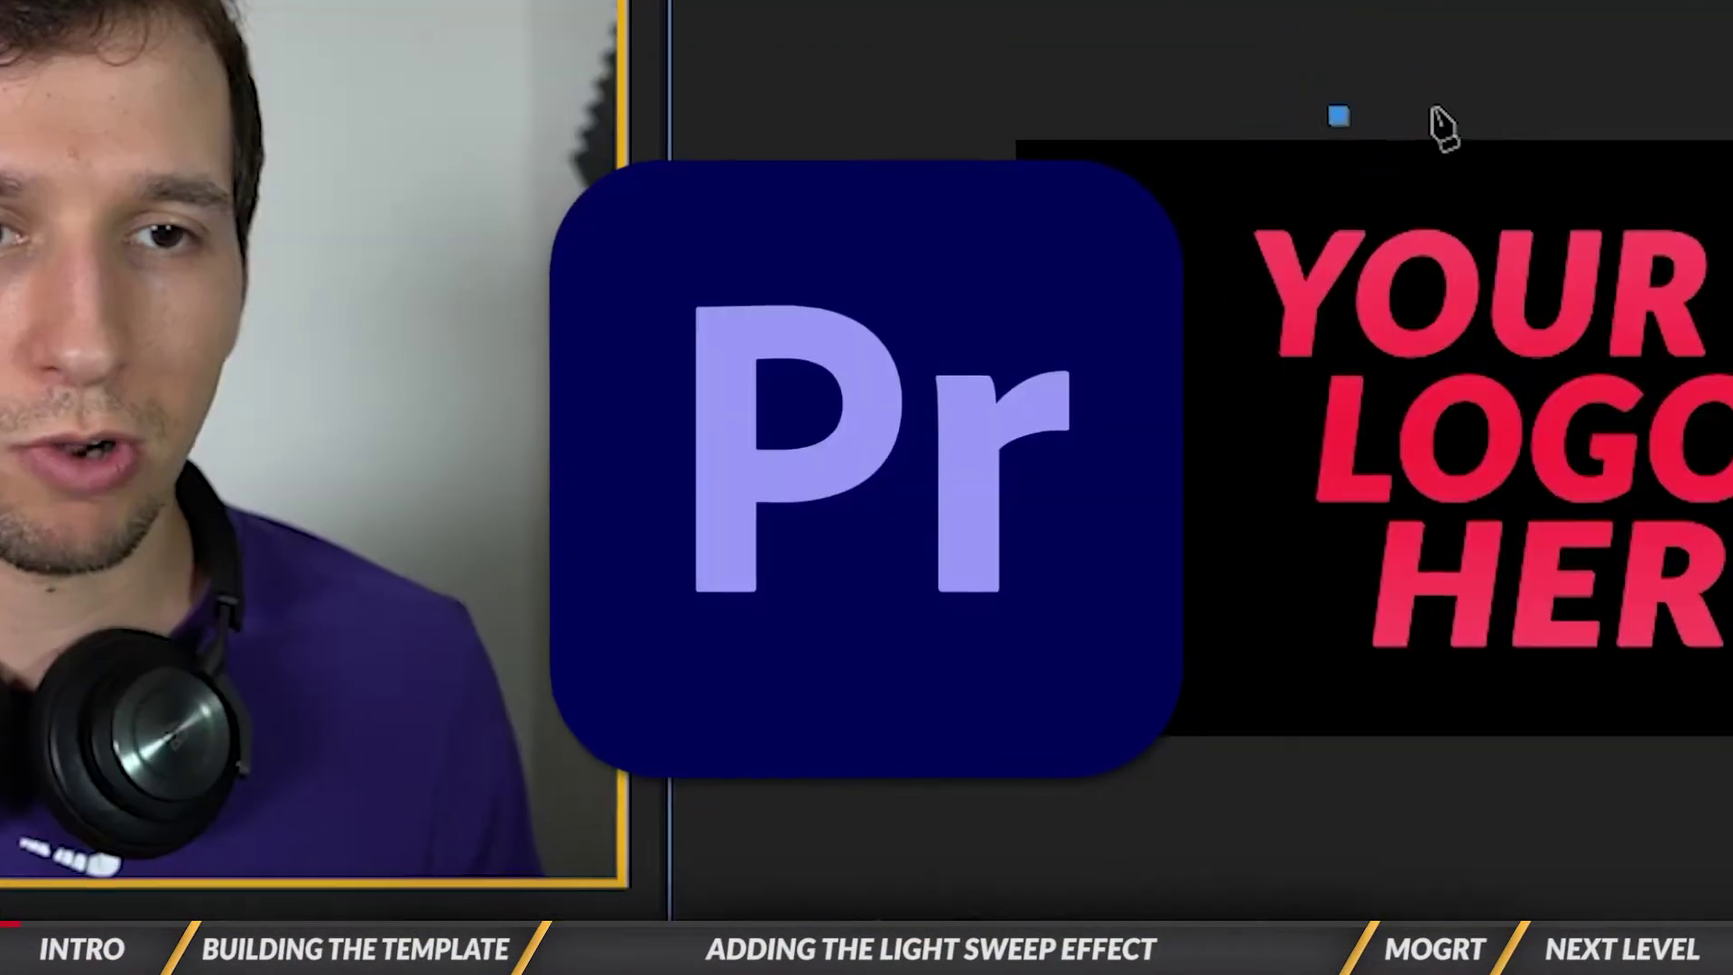
In the finished demo, trace a four-point sweep mask beside the logo and select Bevel Alpha.
click(1442, 94)
click(1699, 800)
click(1563, 811)
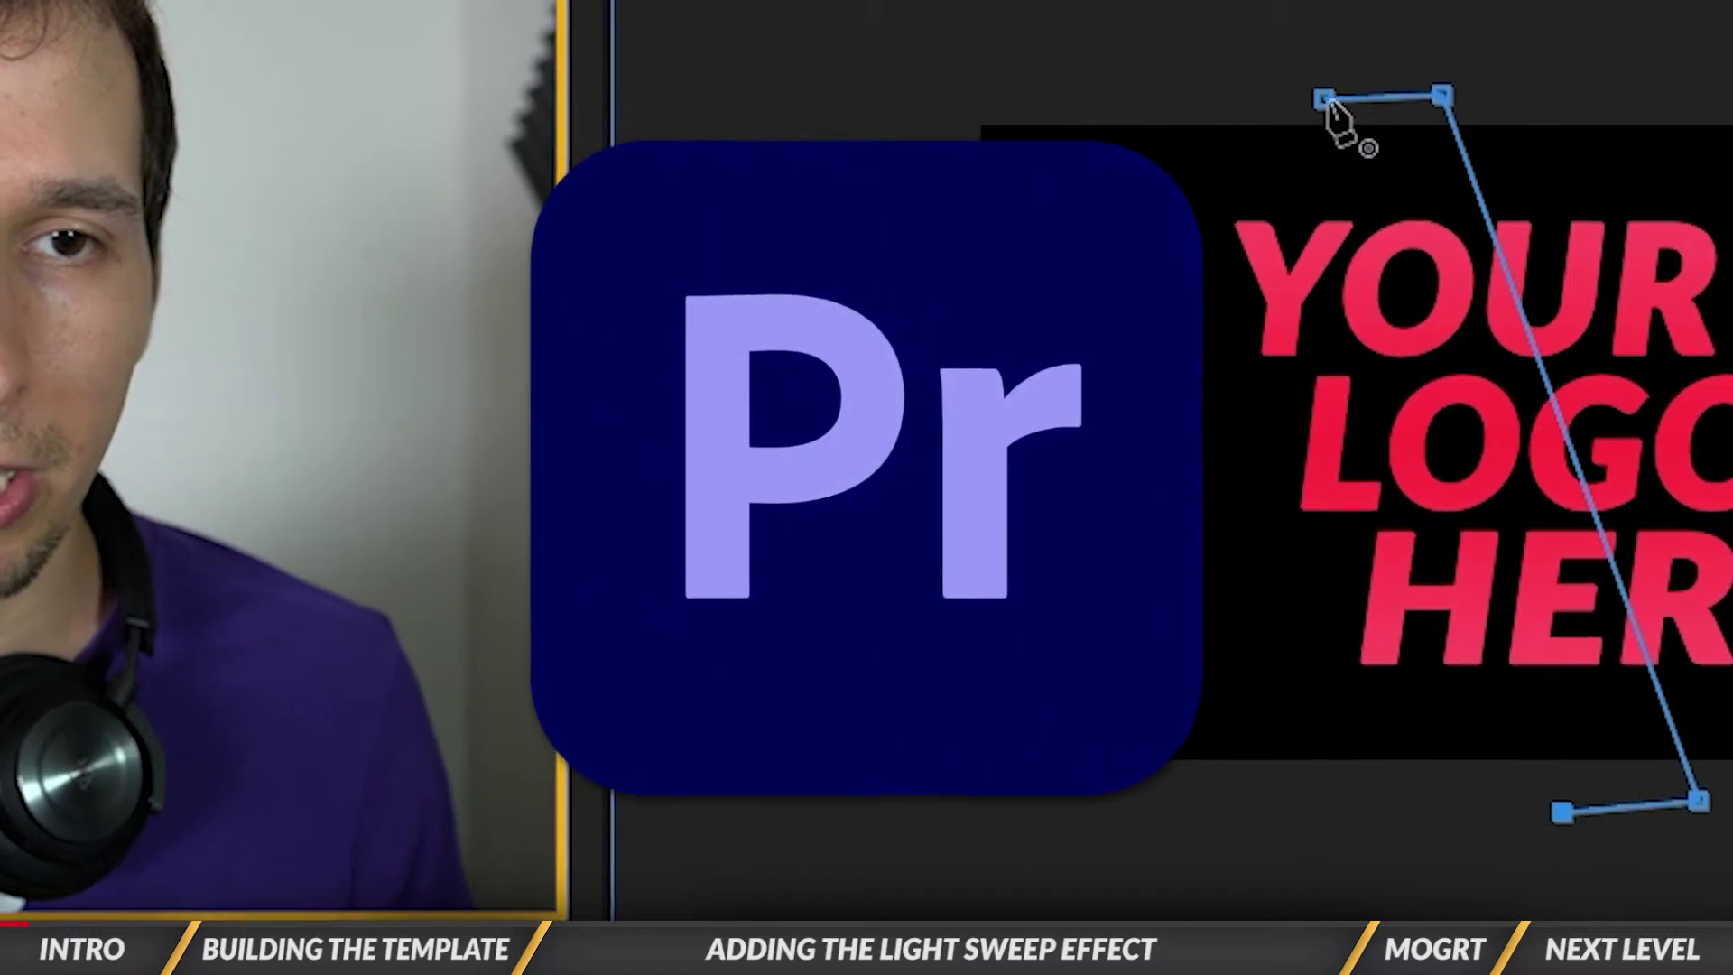
click(1324, 97)
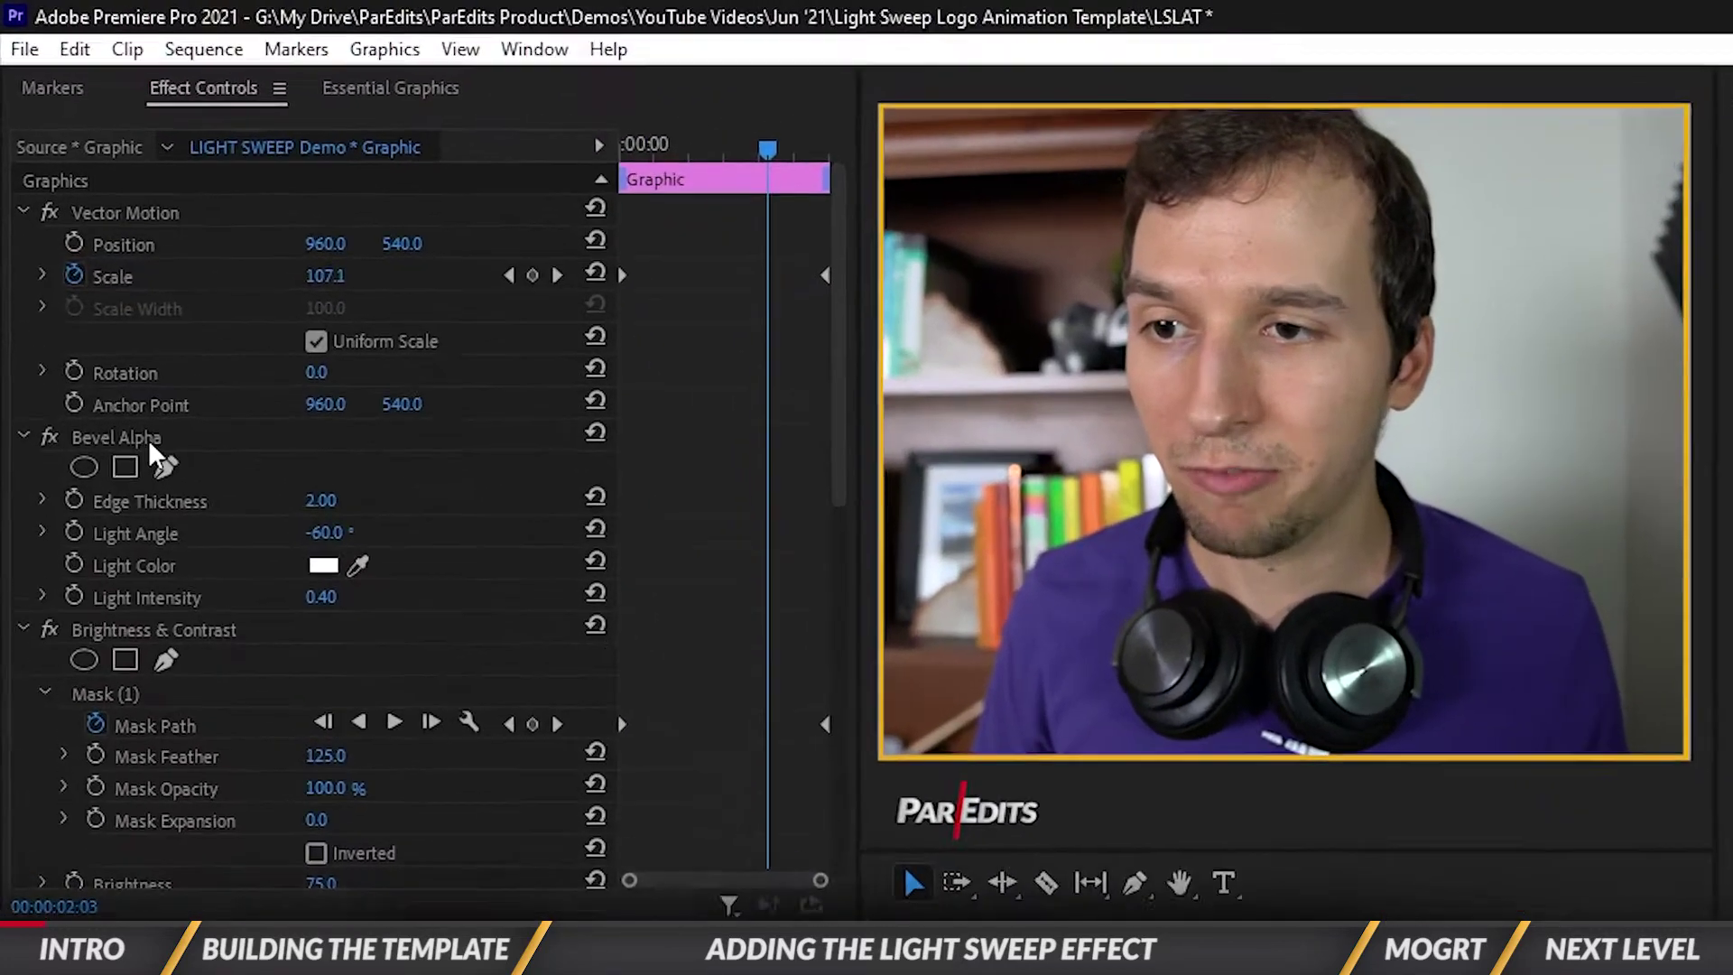
click(135, 439)
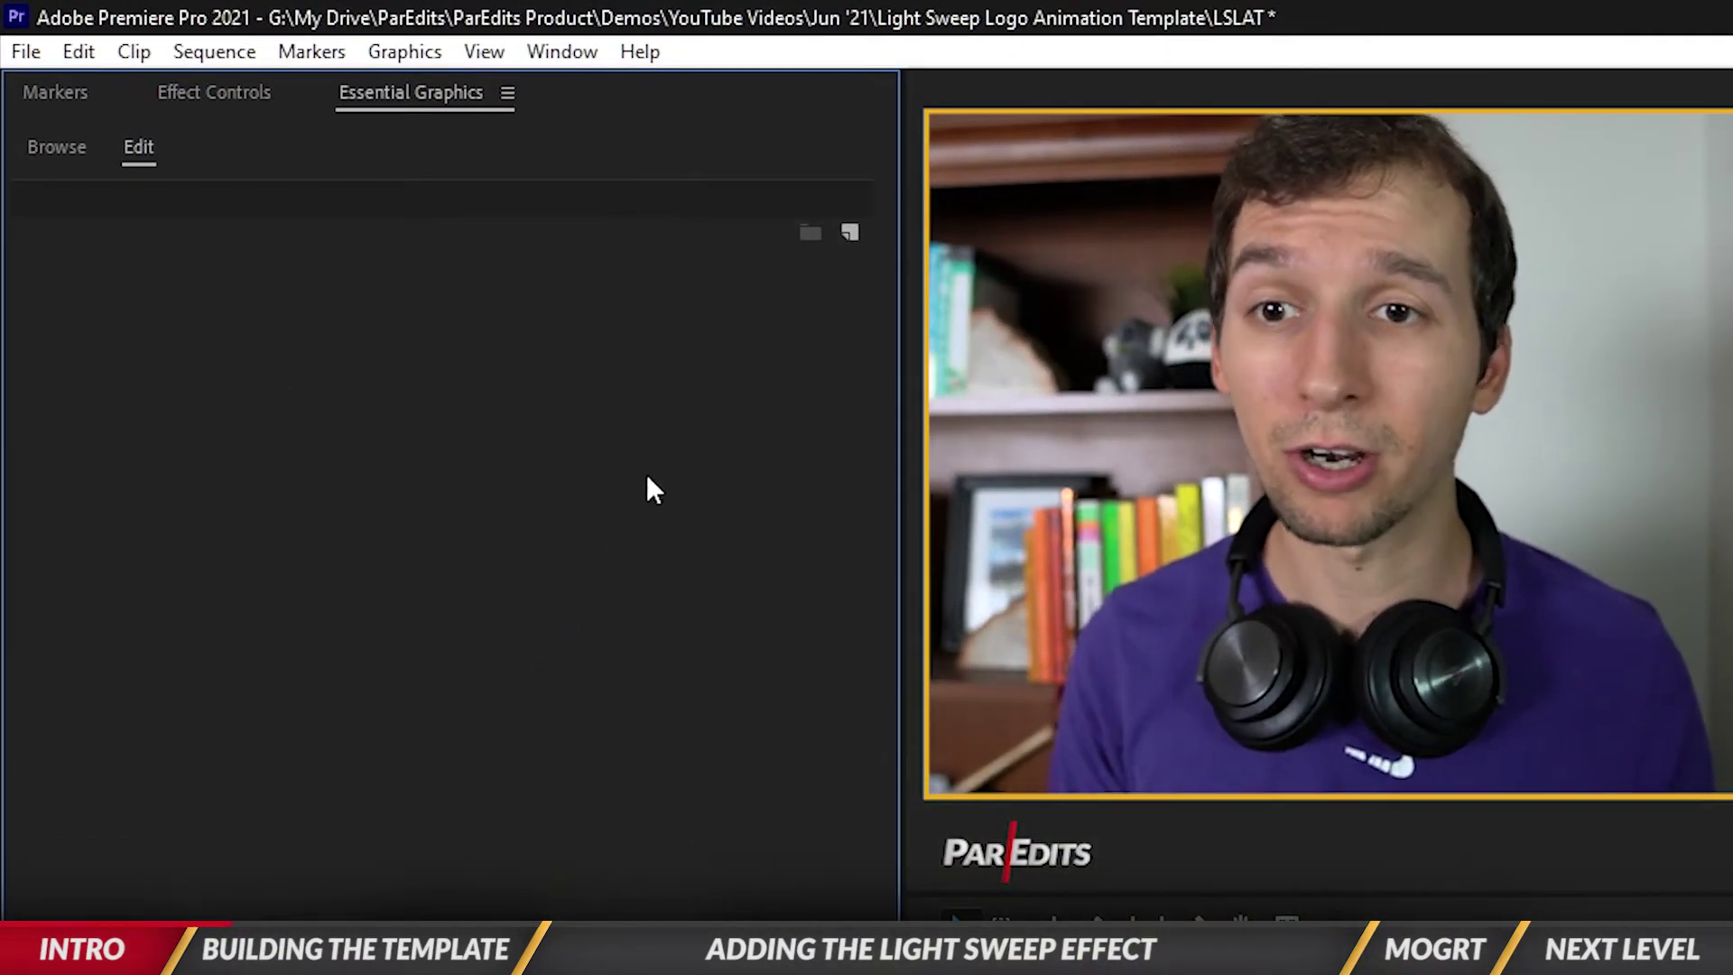
Begin adding an Essential Graphics layer from an image file, then cancel the import.
click(851, 234)
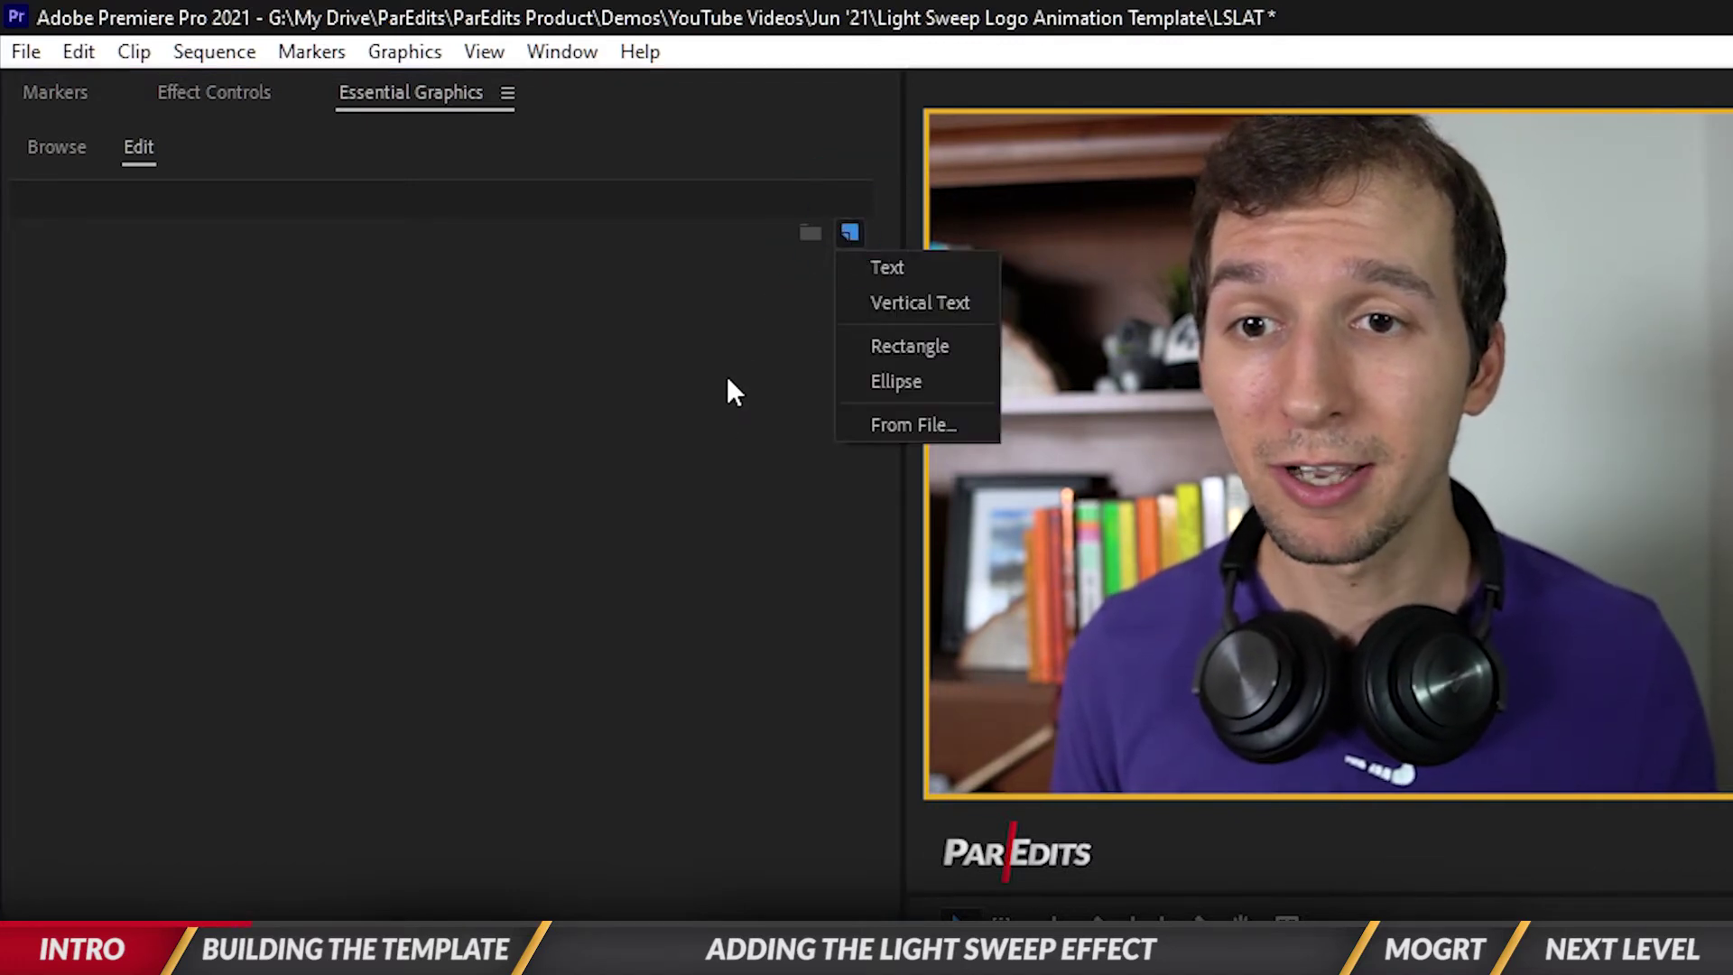
click(885, 422)
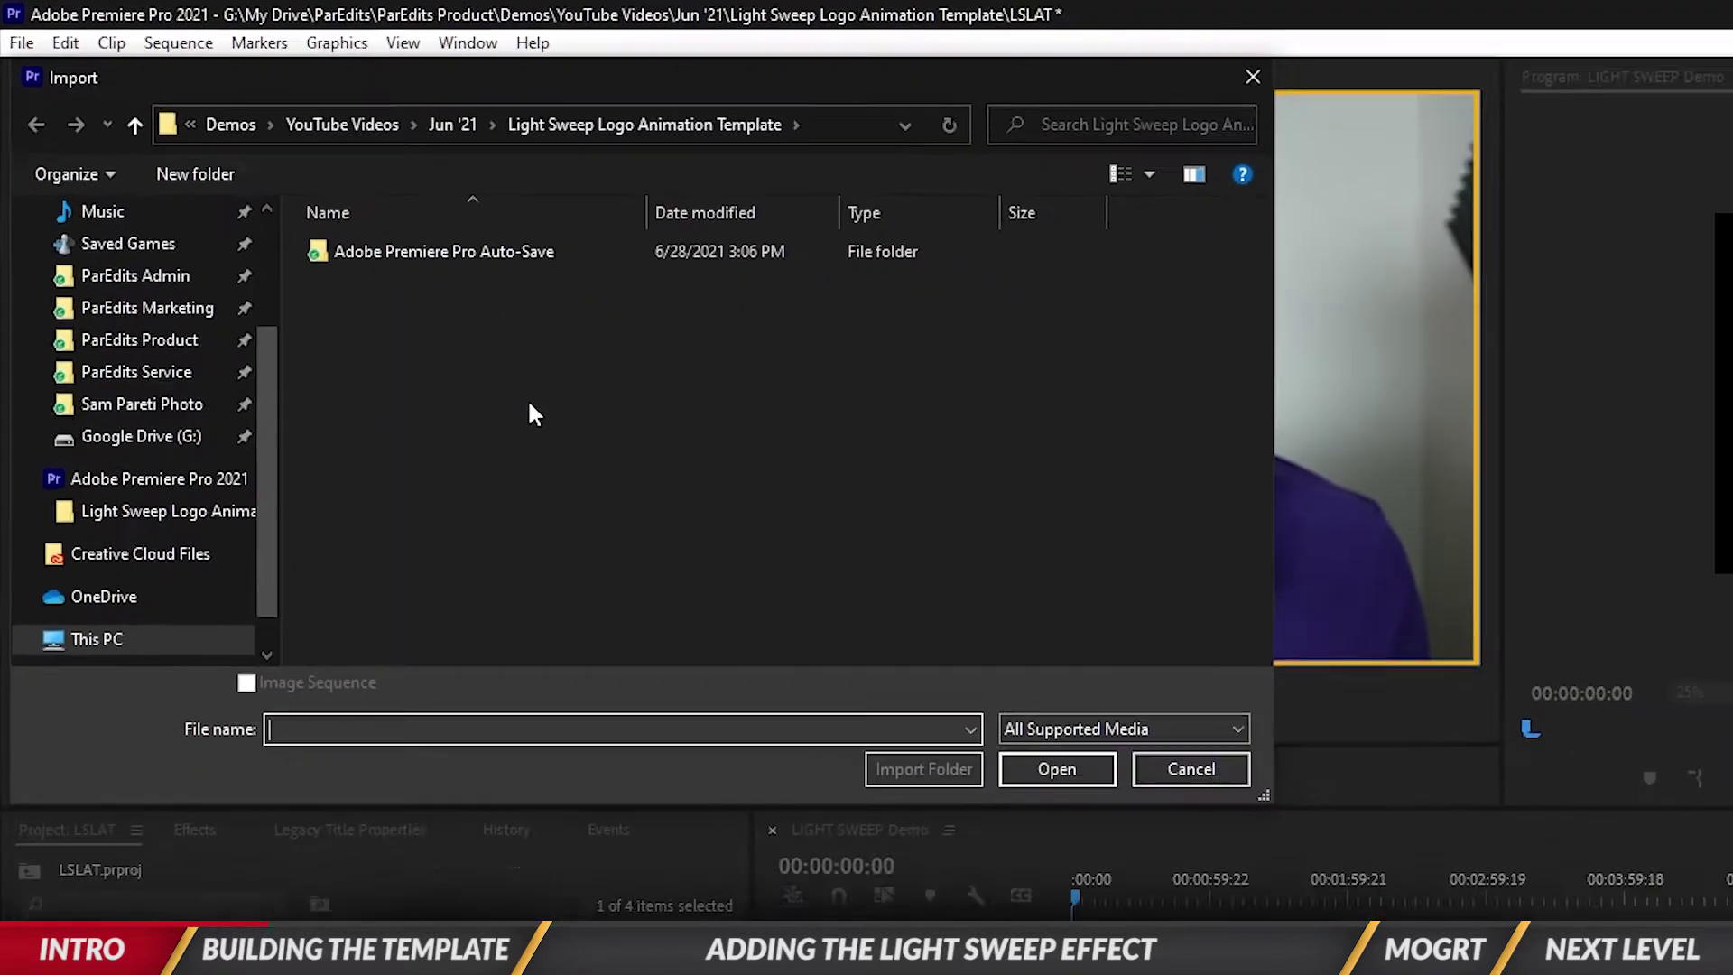
key(Escape)
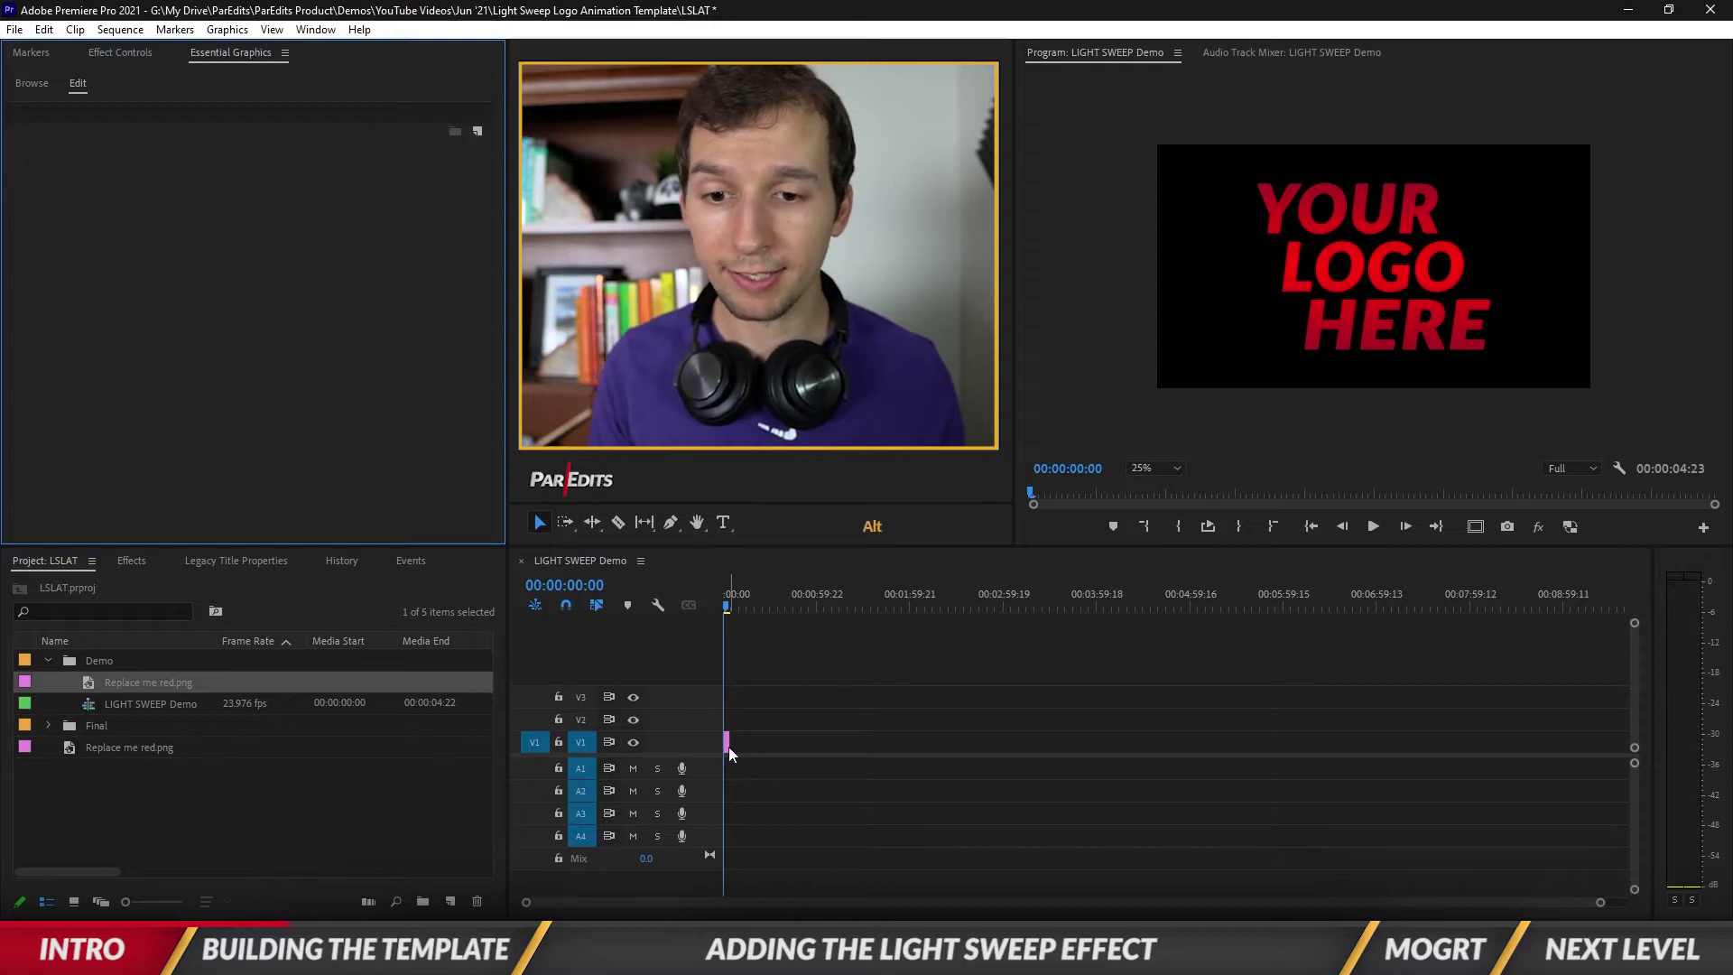
Trim the Graphic clip's out point left to about three seconds.
alt+scroll(728, 746, up, 2)
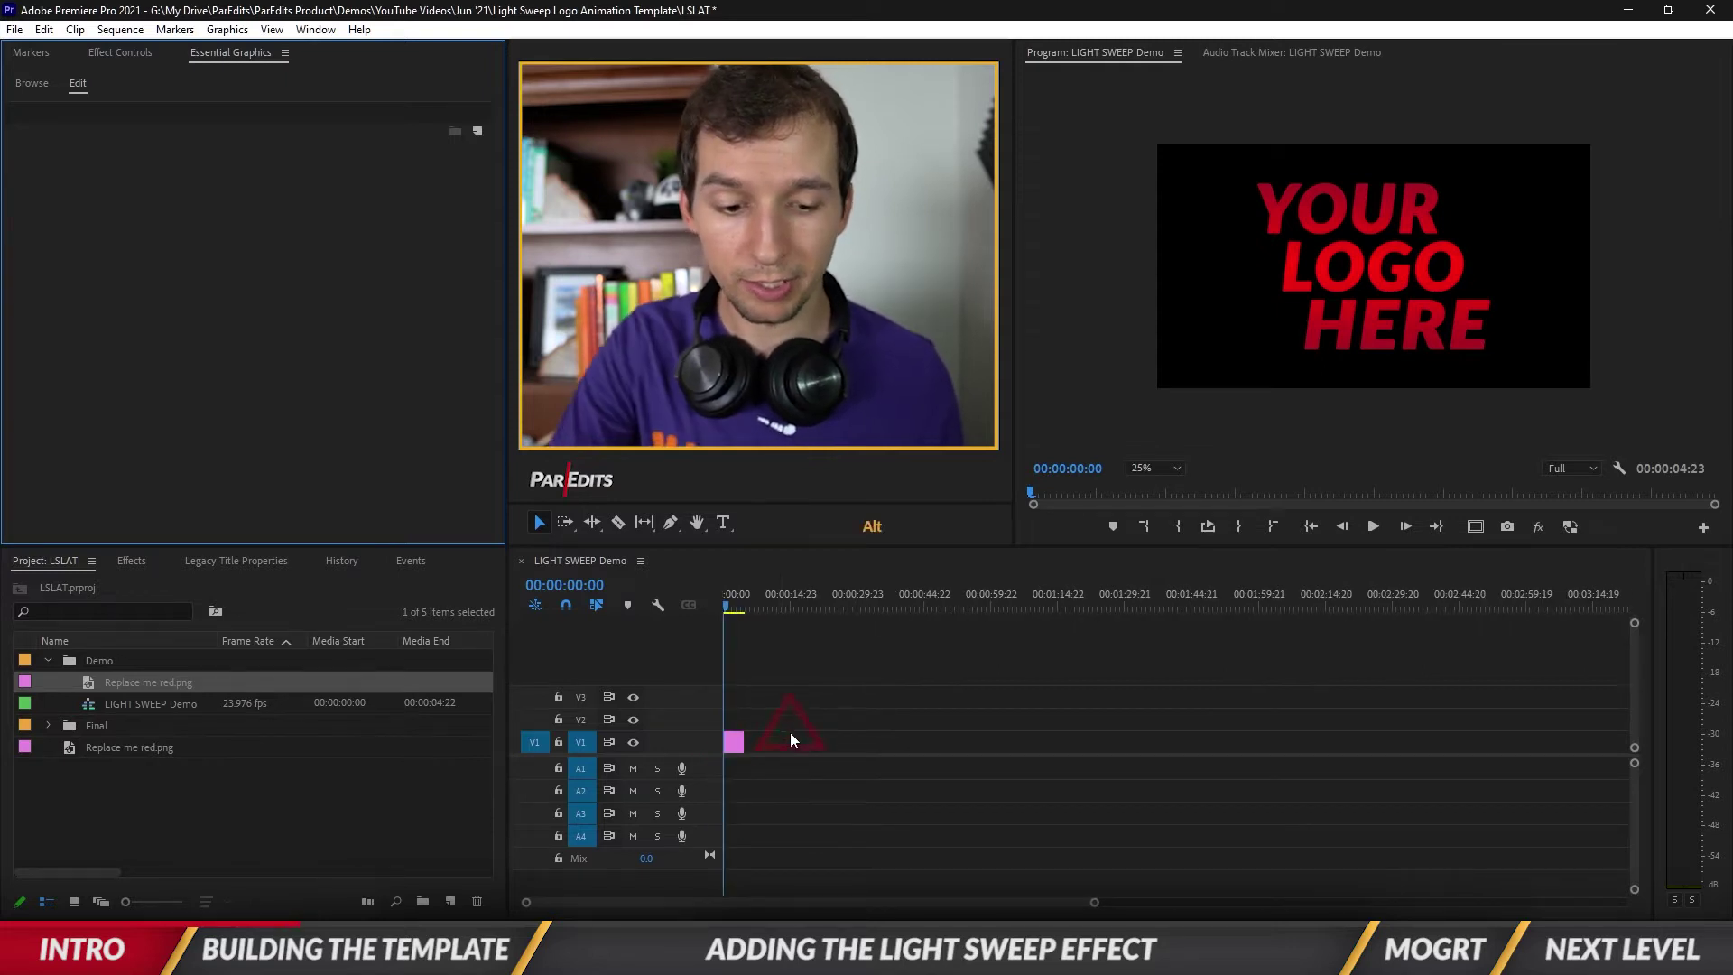
key(ctrl+z)
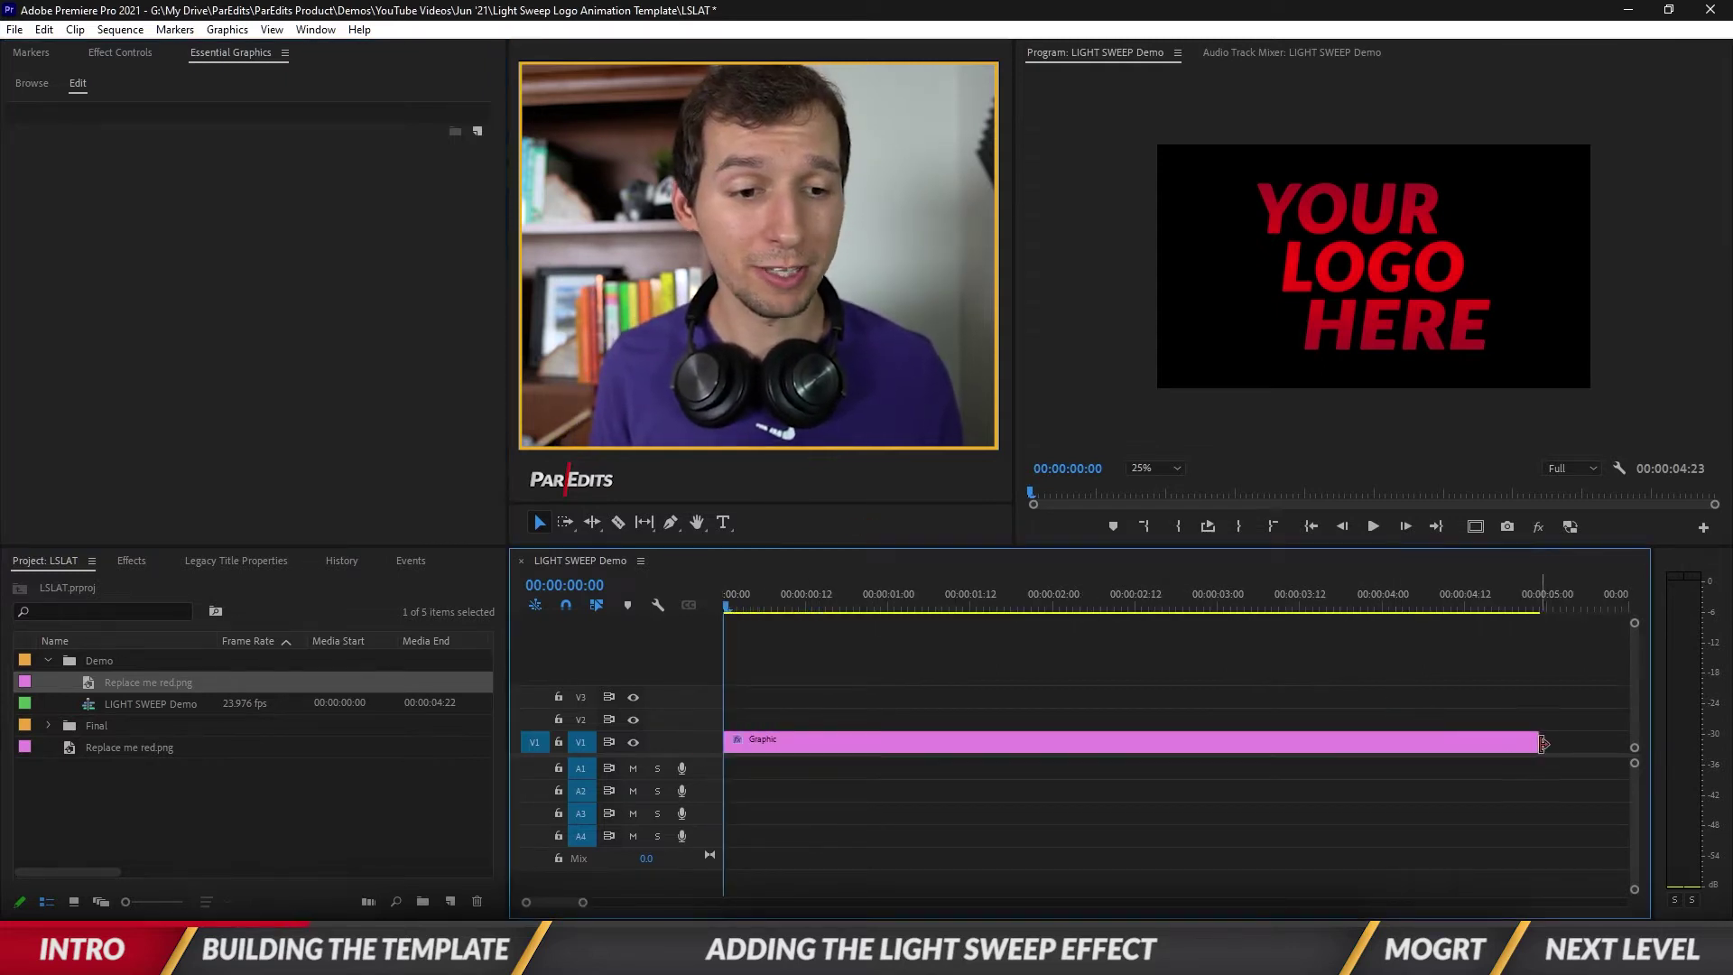
drag(1537, 741, 1215, 741)
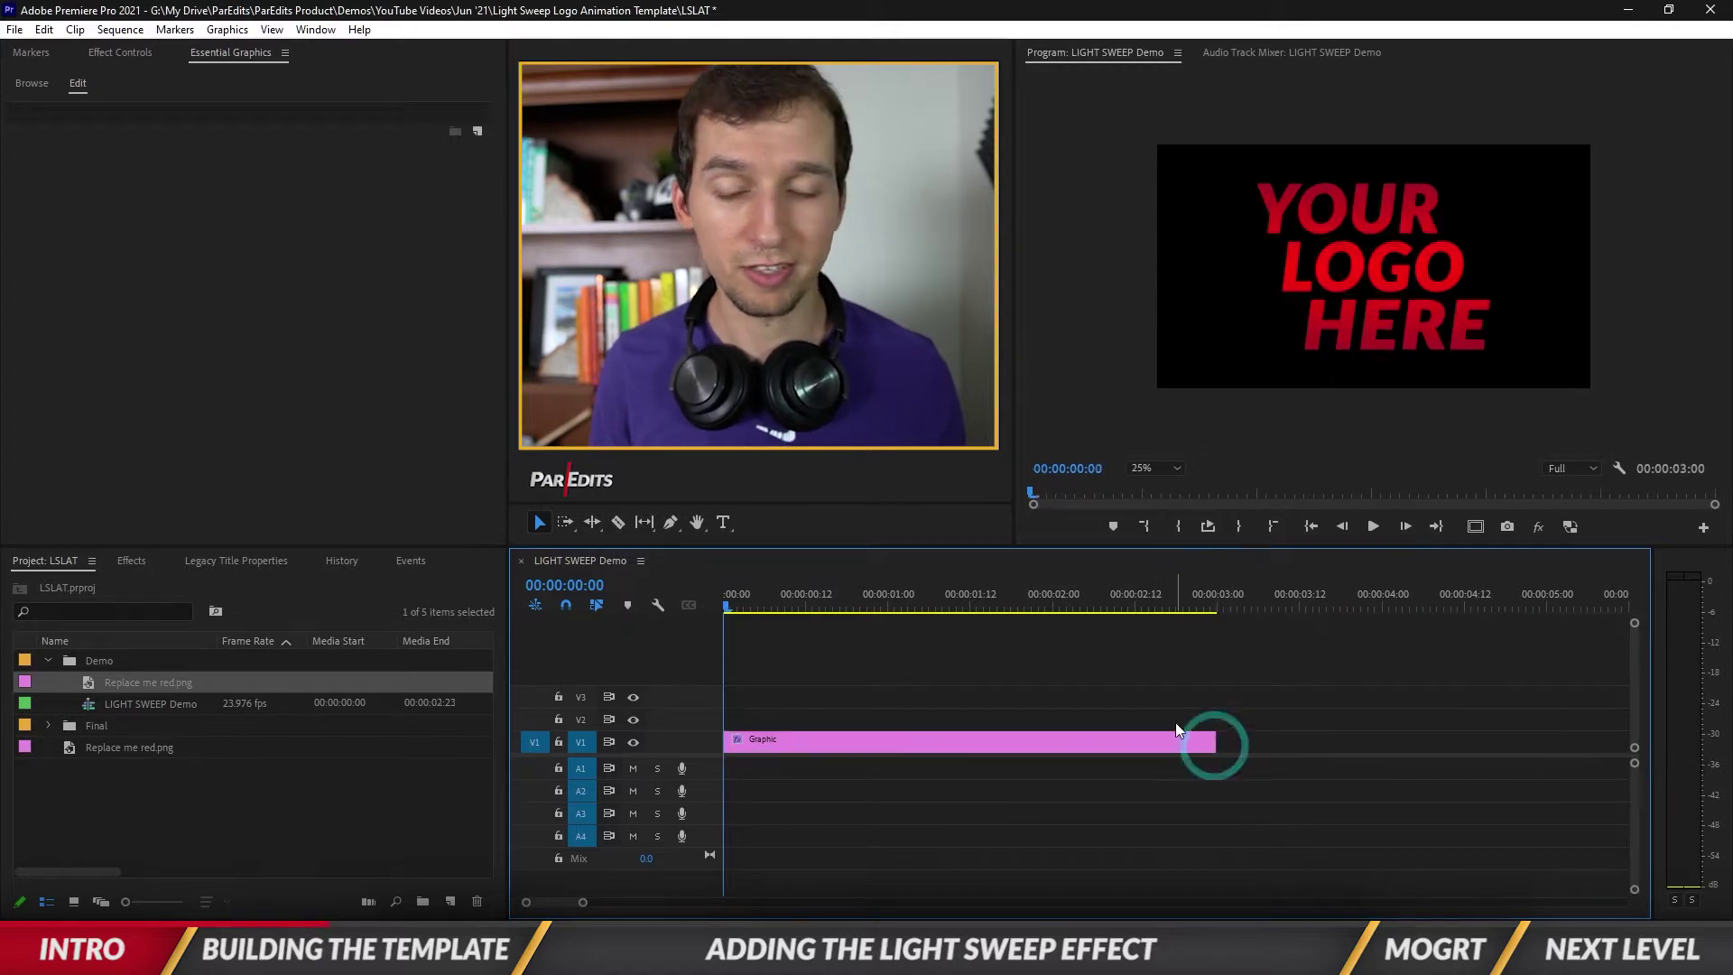
Keyframe the logo's Scale from 100 at the clip start to 110 at its end.
click(1083, 739)
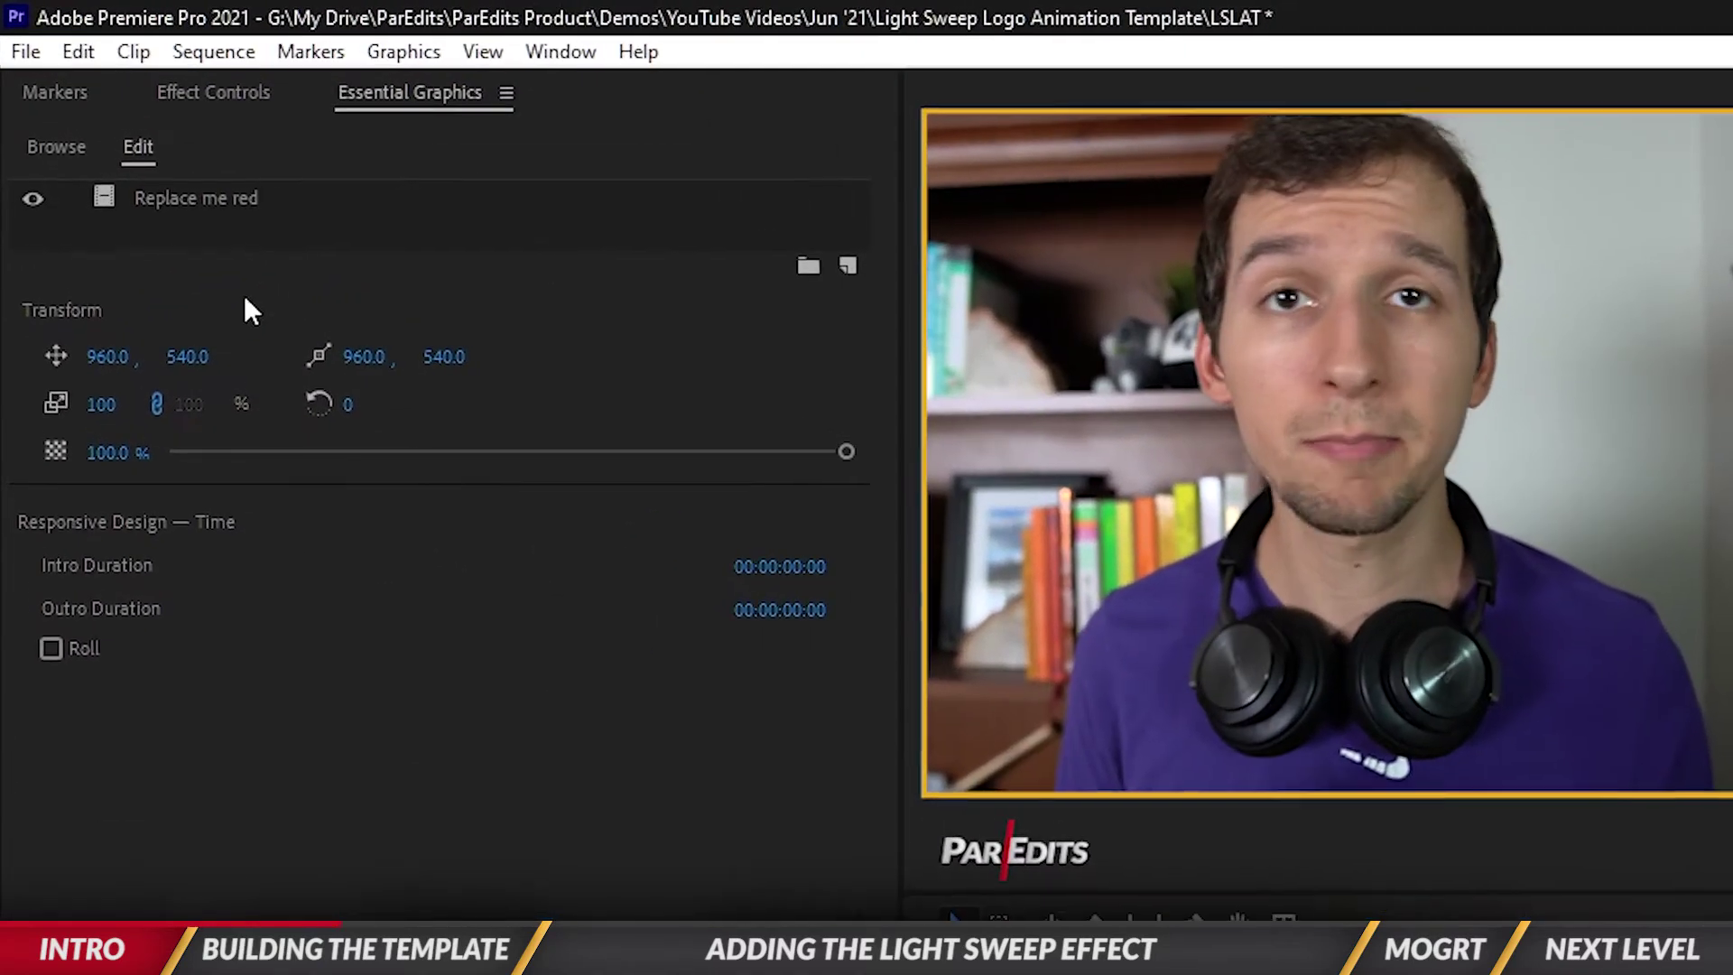
click(211, 198)
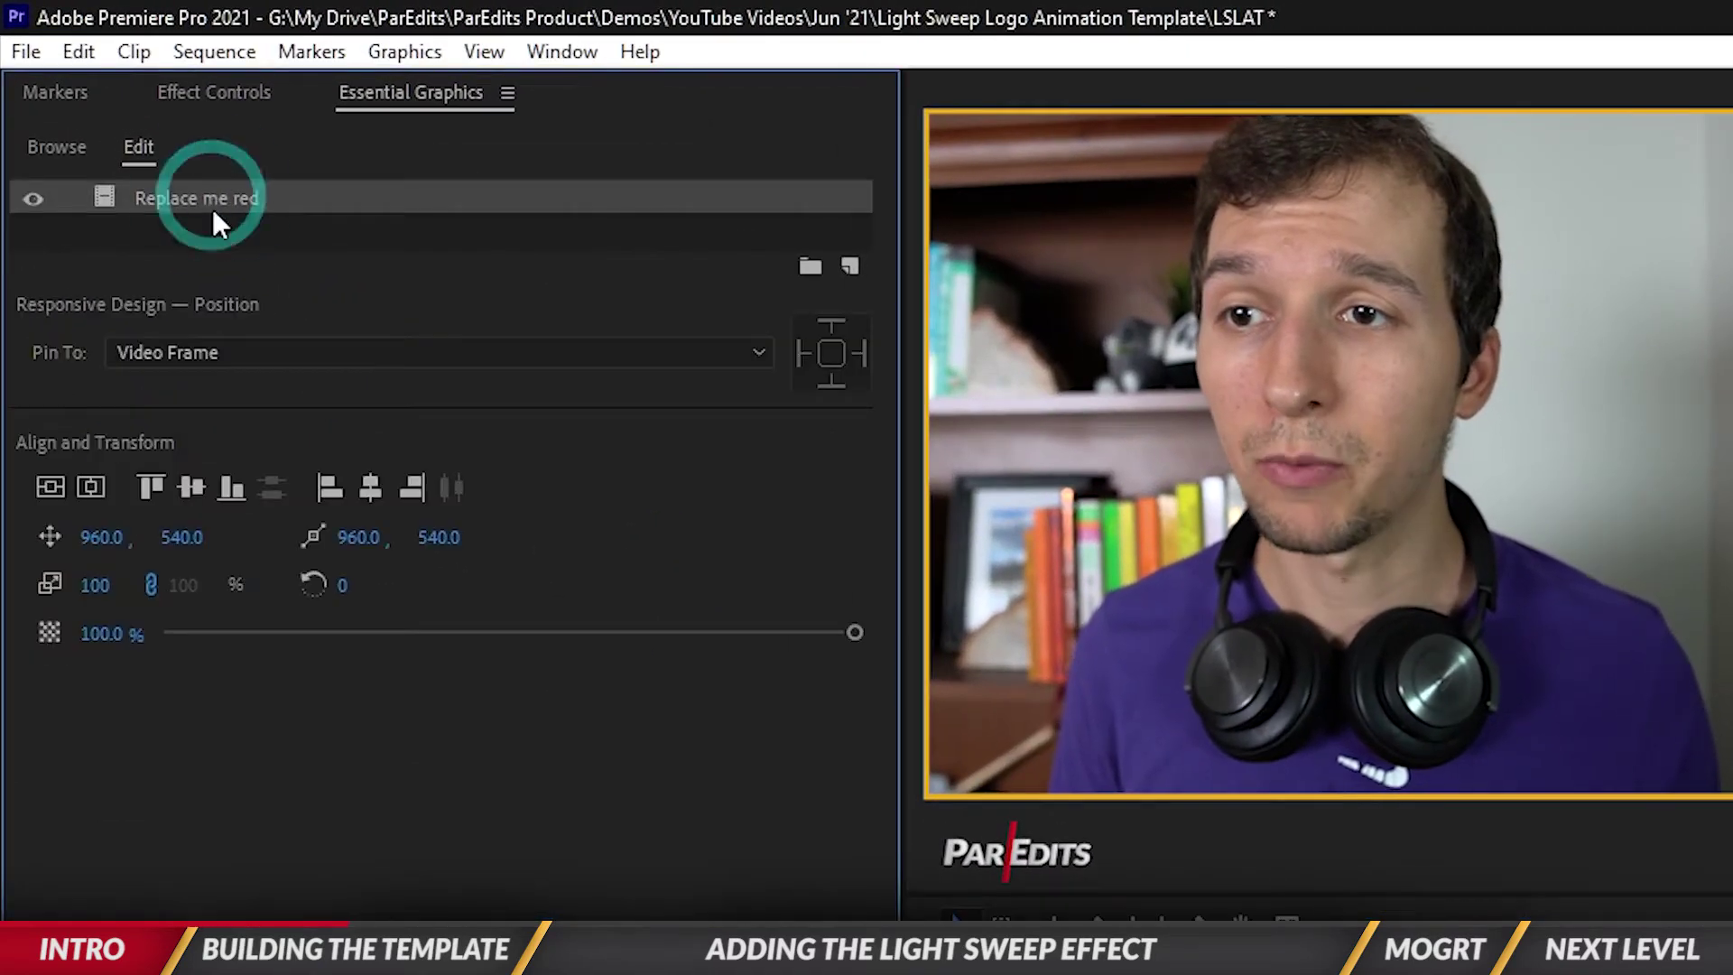
click(229, 83)
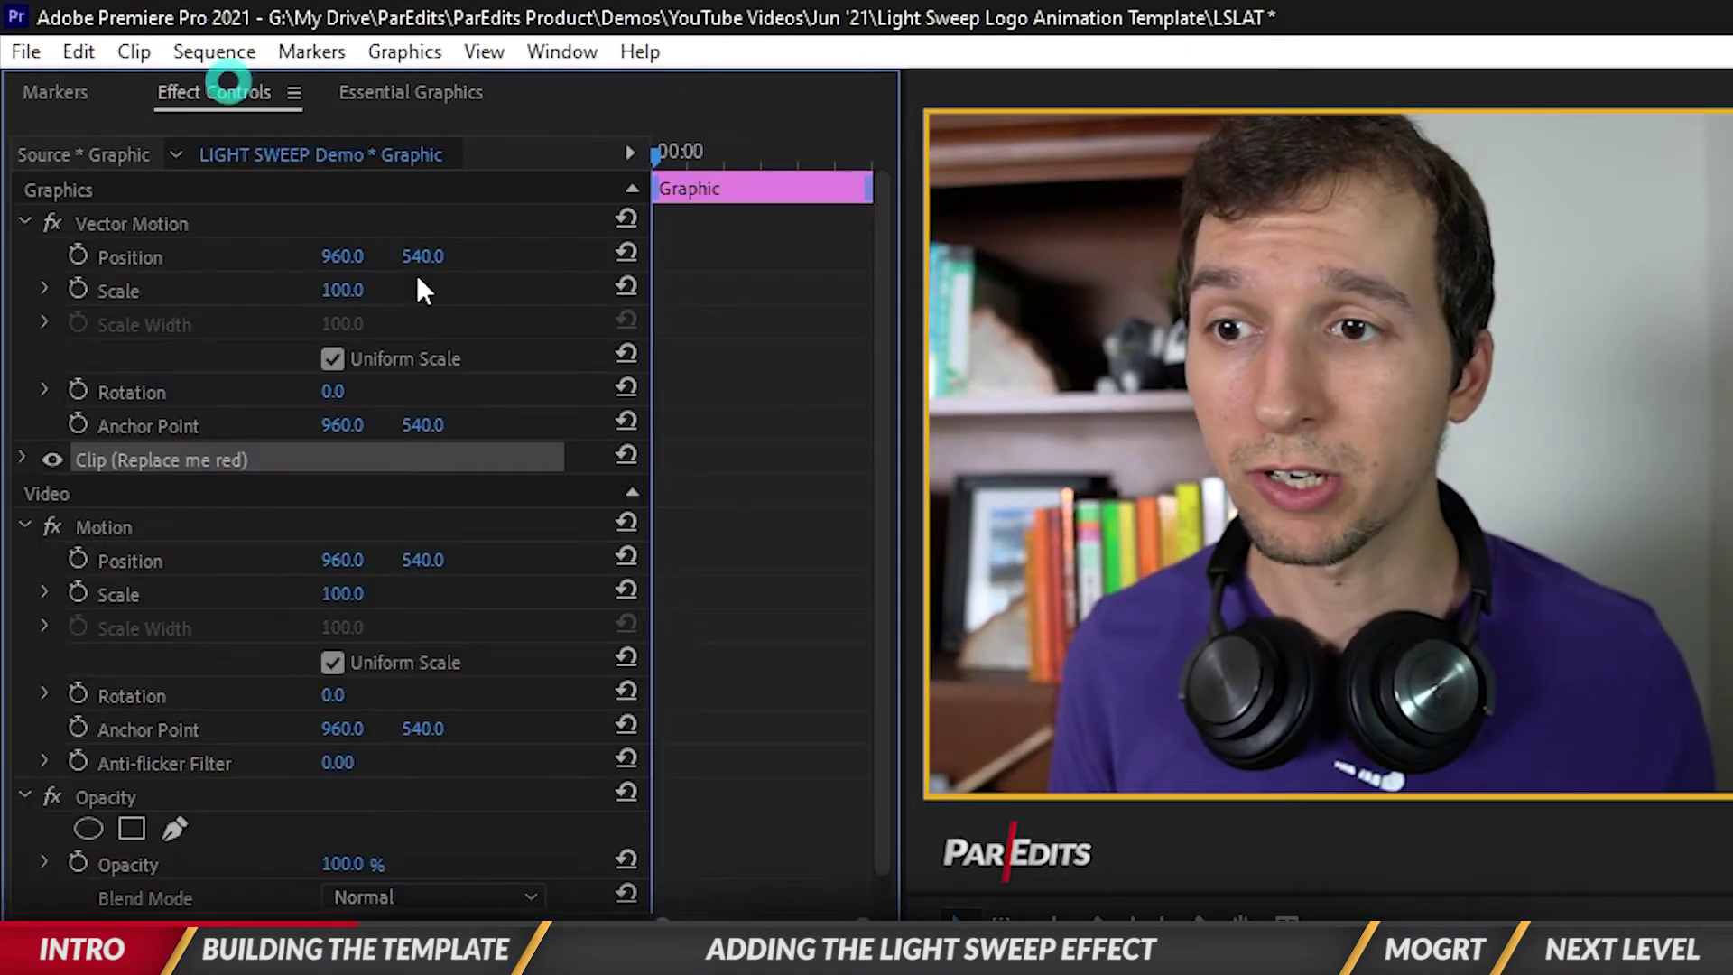
click(78, 291)
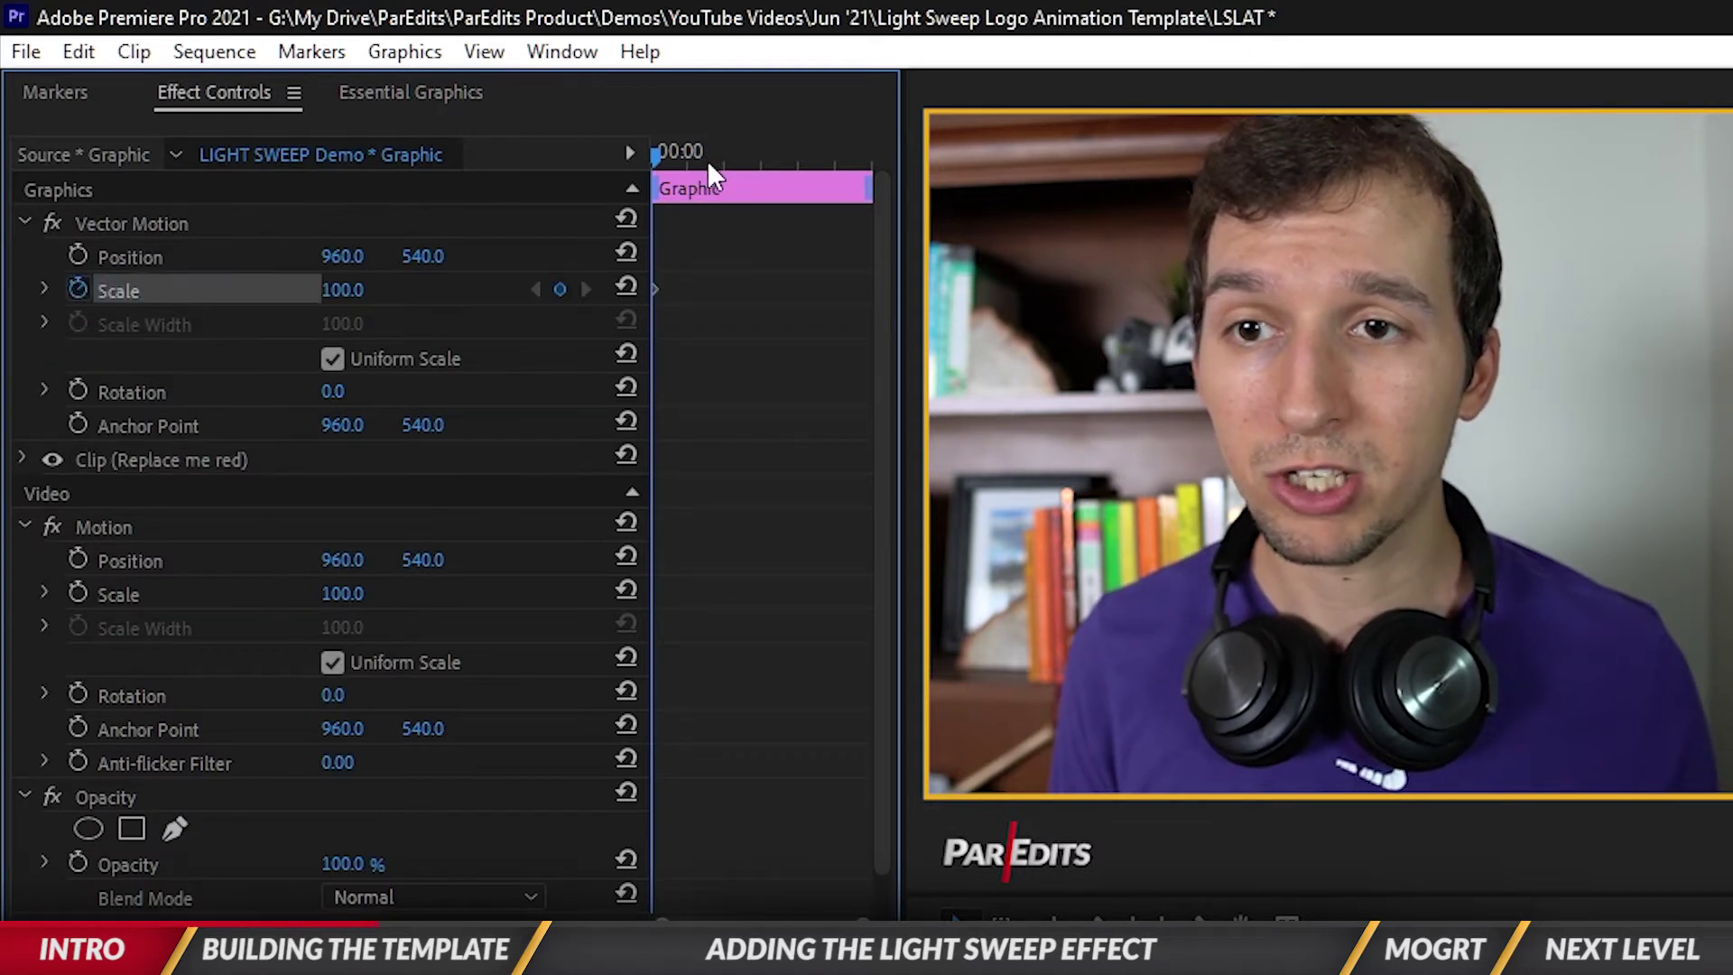
drag(707, 160, 787, 149)
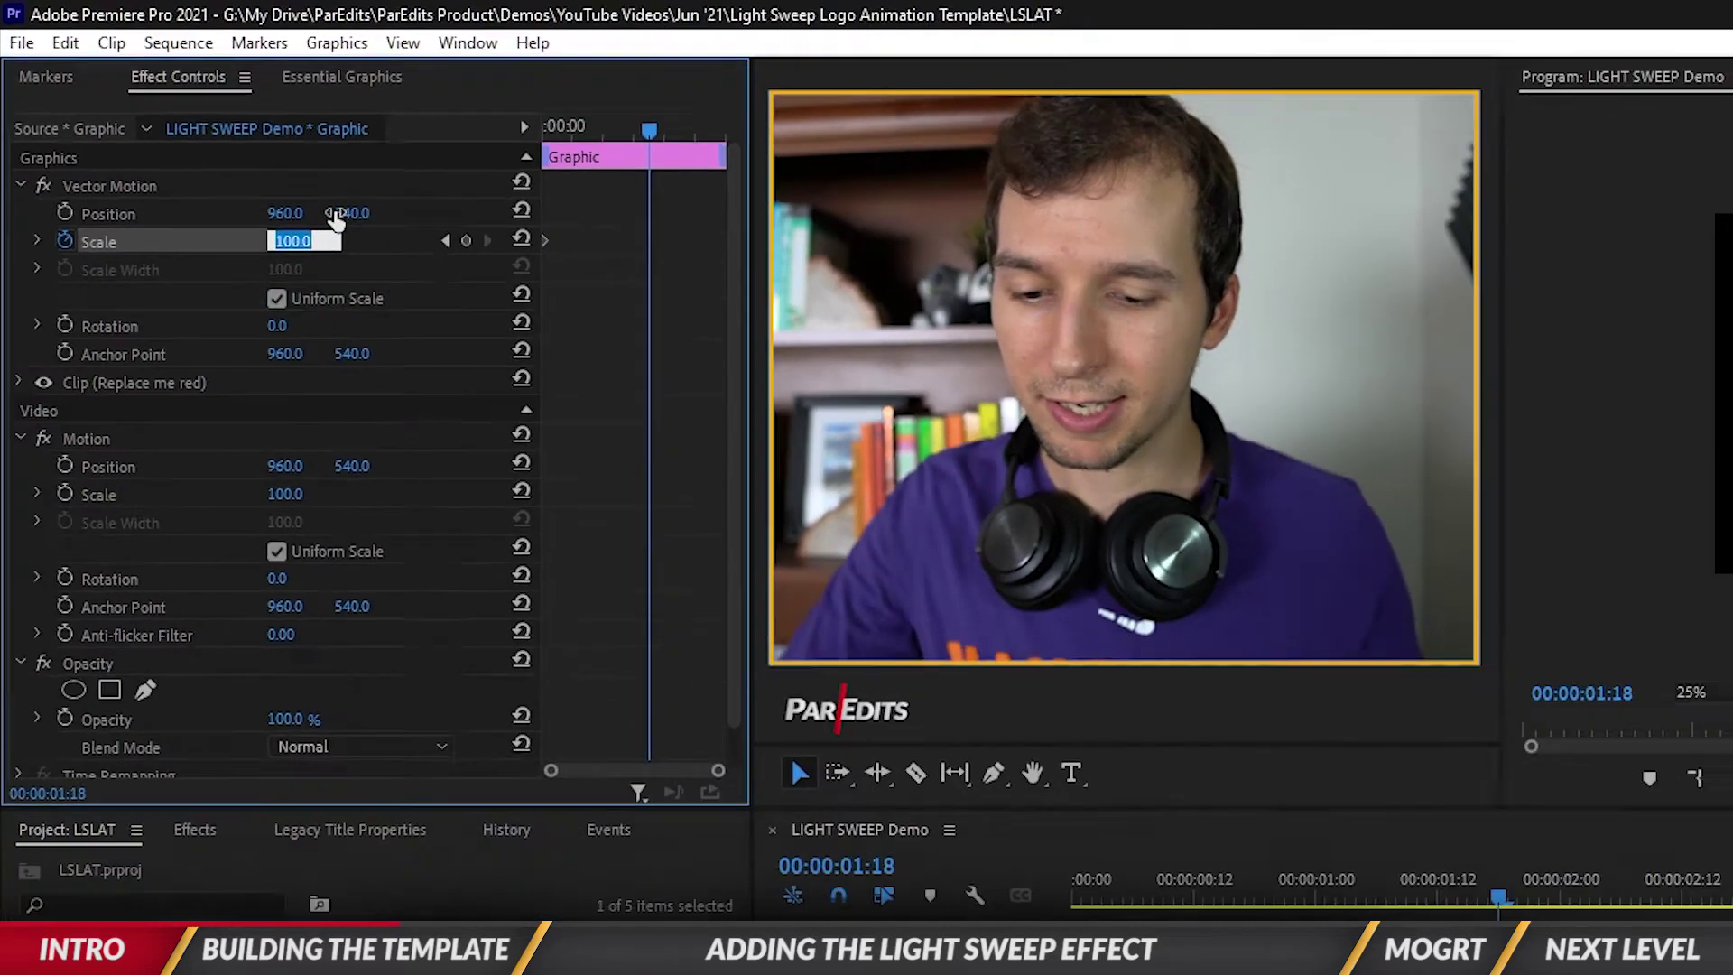
text(110)
key(Return)
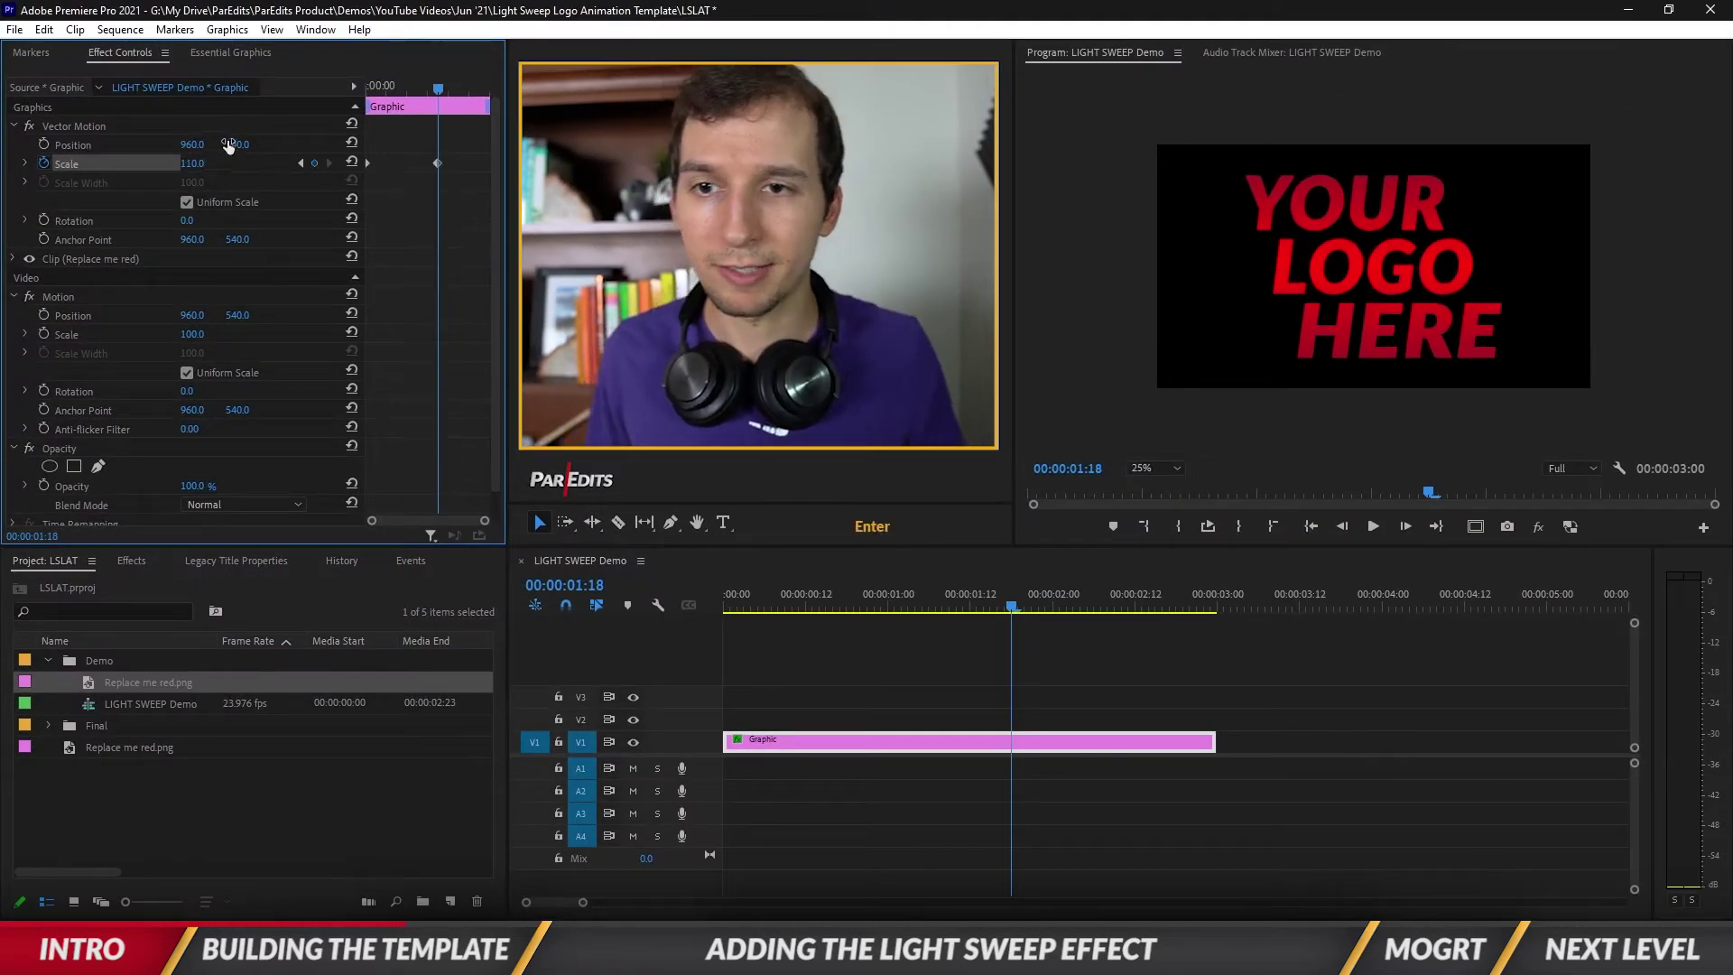
drag(437, 162, 504, 164)
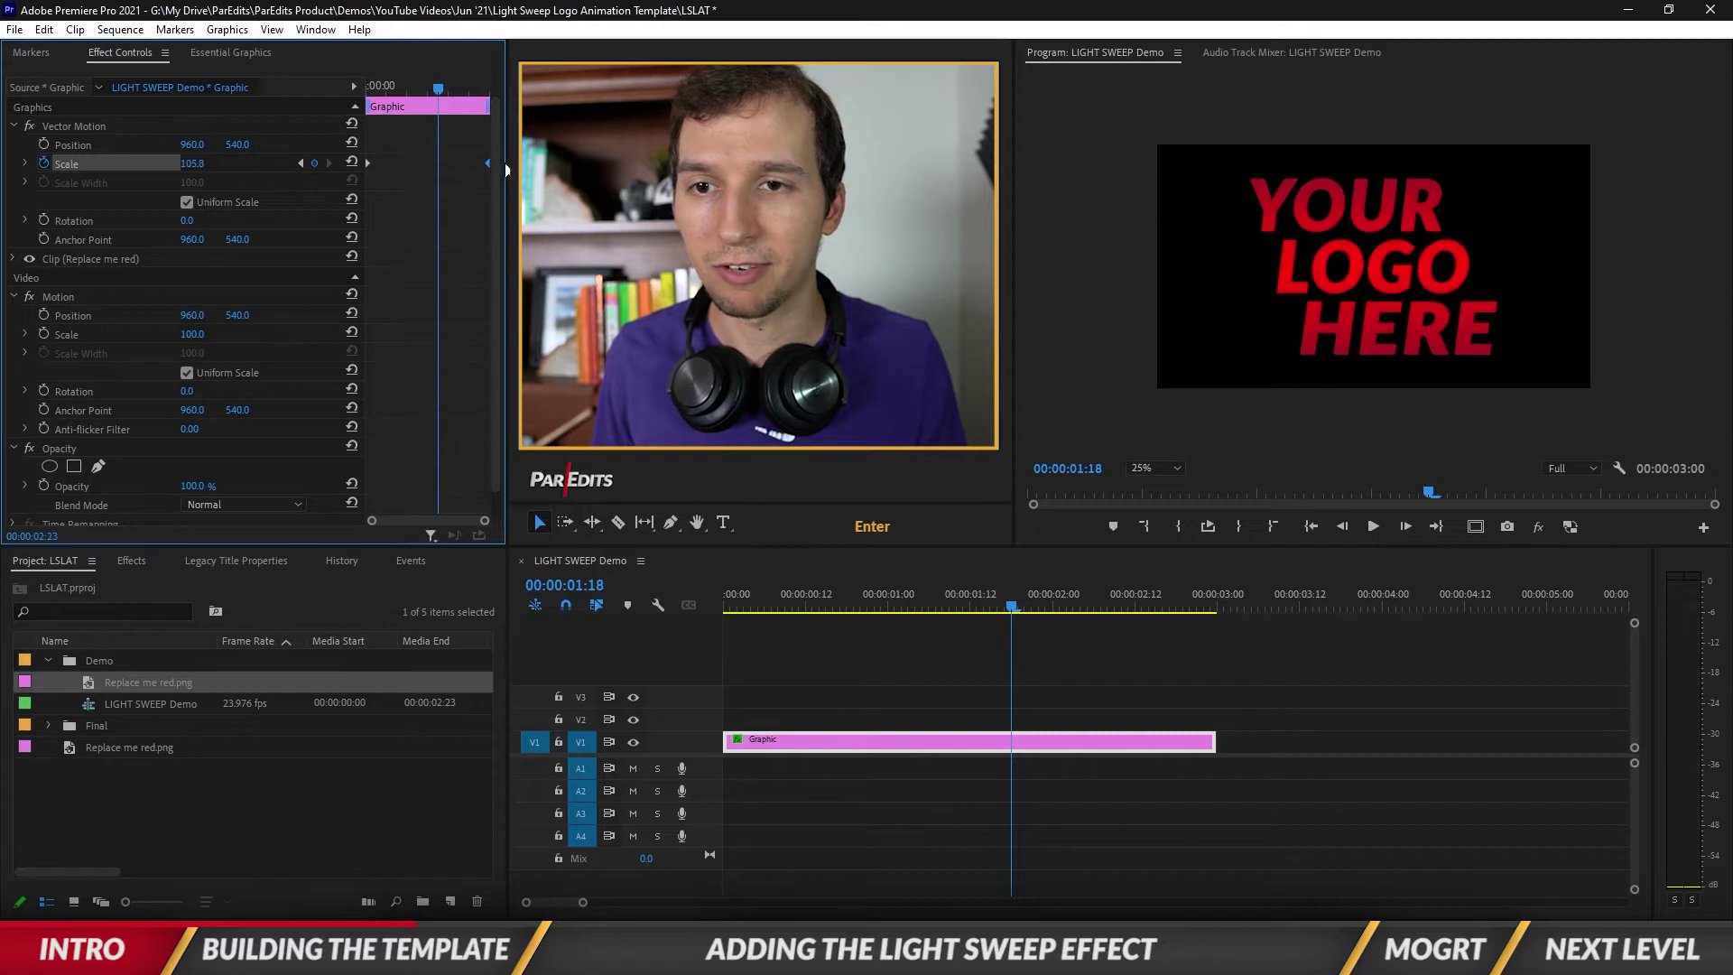
Play the scale animation from the sequence start, then move 10 frames in.
click(868, 639)
key(Home)
key(space)
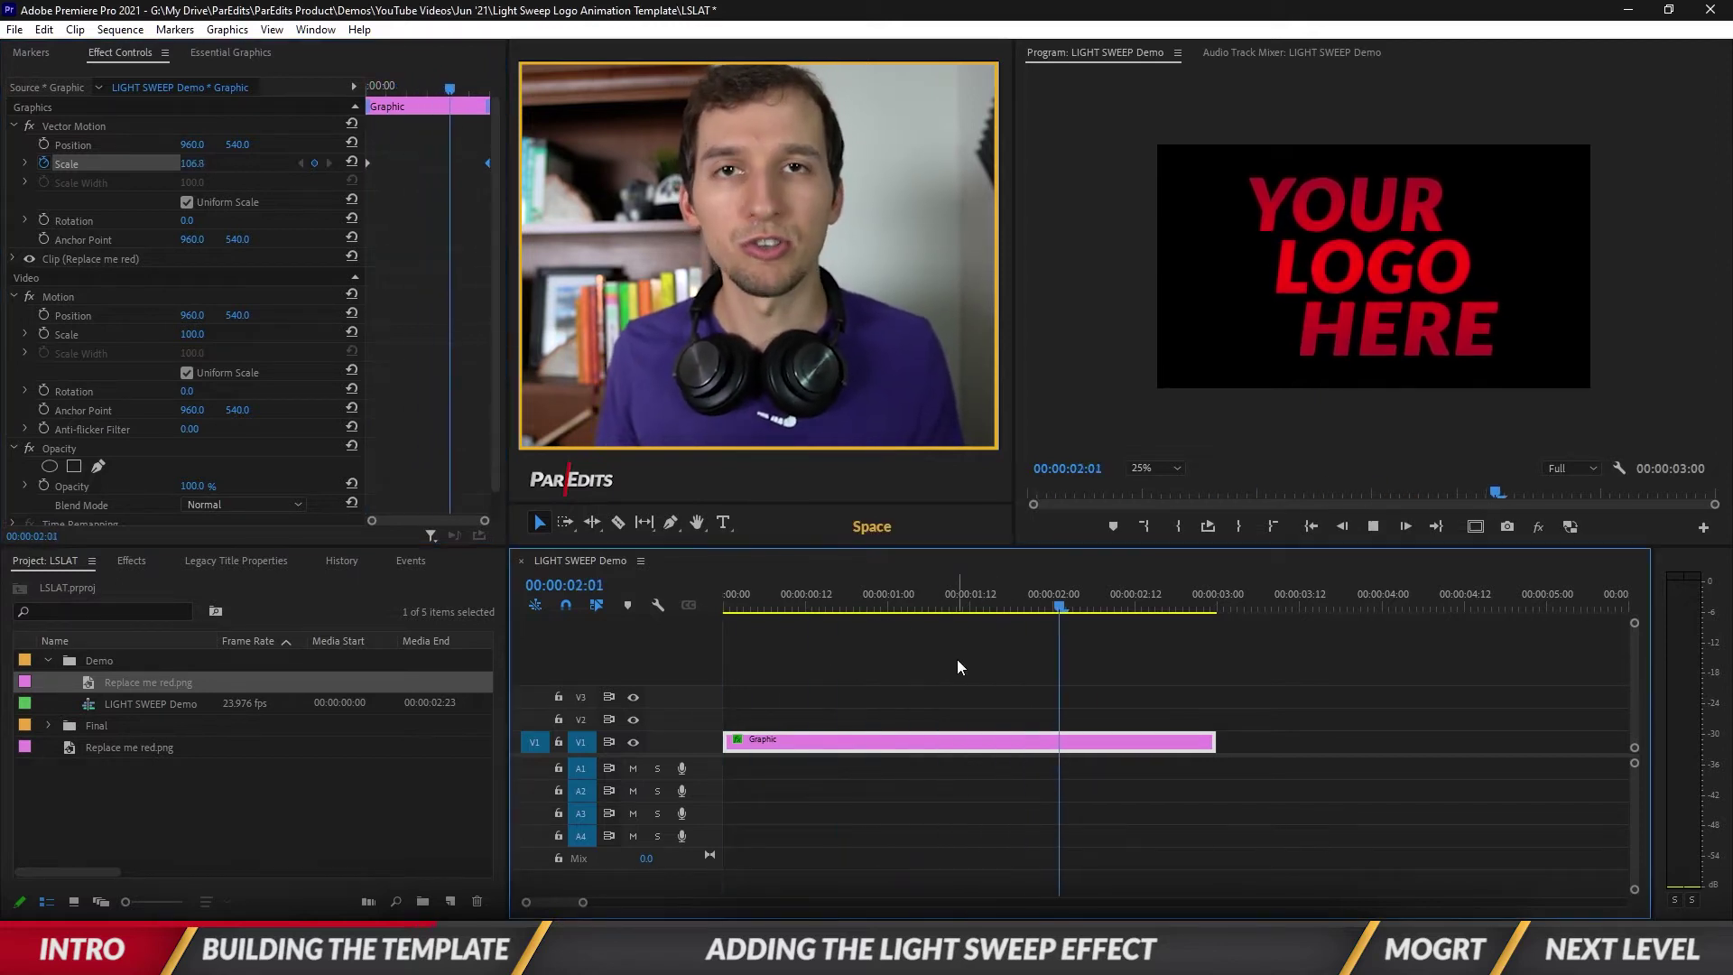
click(382, 84)
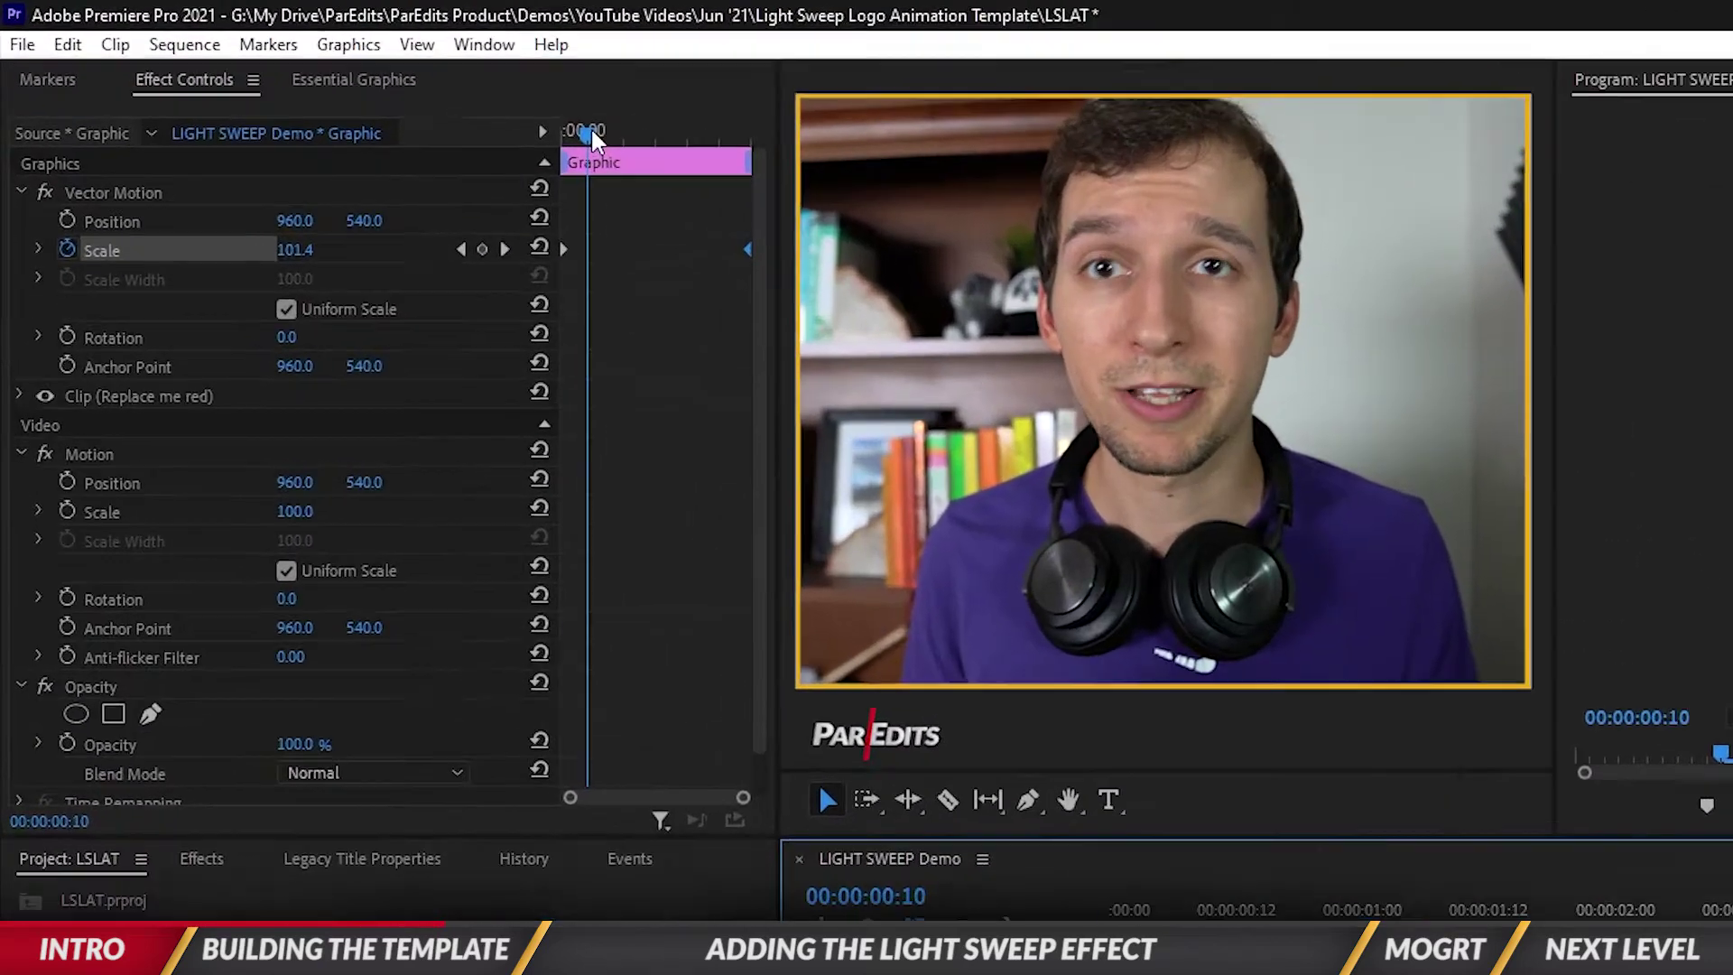
Keyframe the logo layer's Opacity at 0 at the clip start.
drag(590, 130, 488, 155)
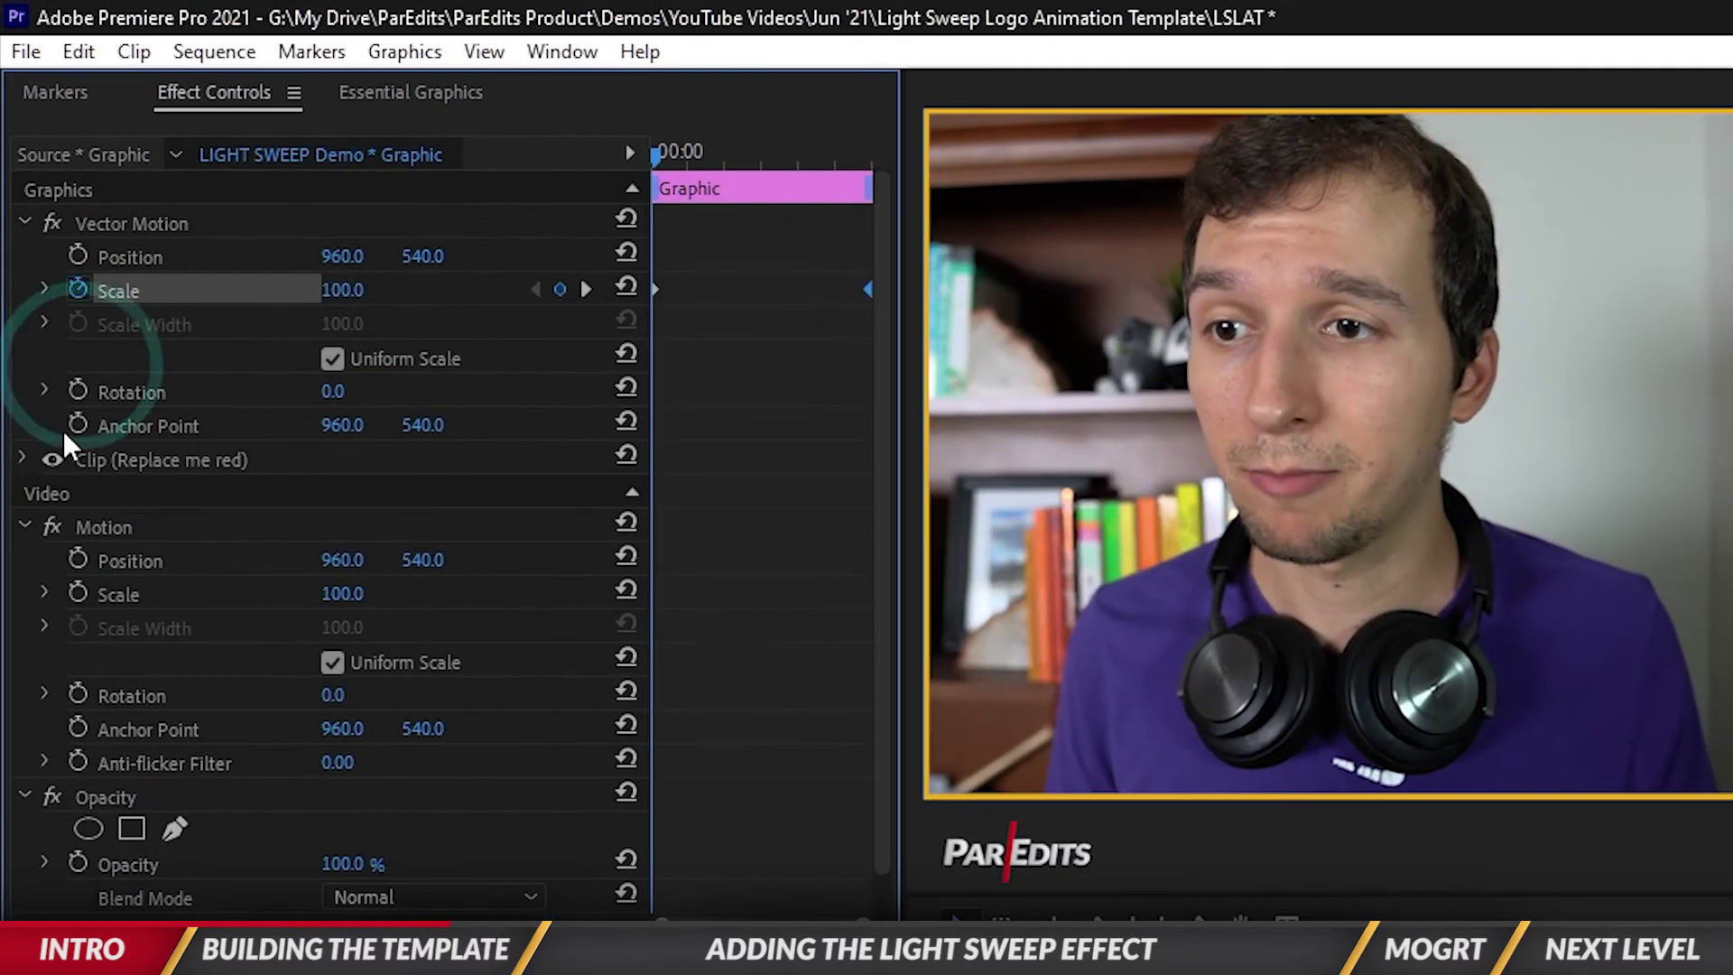
click(21, 458)
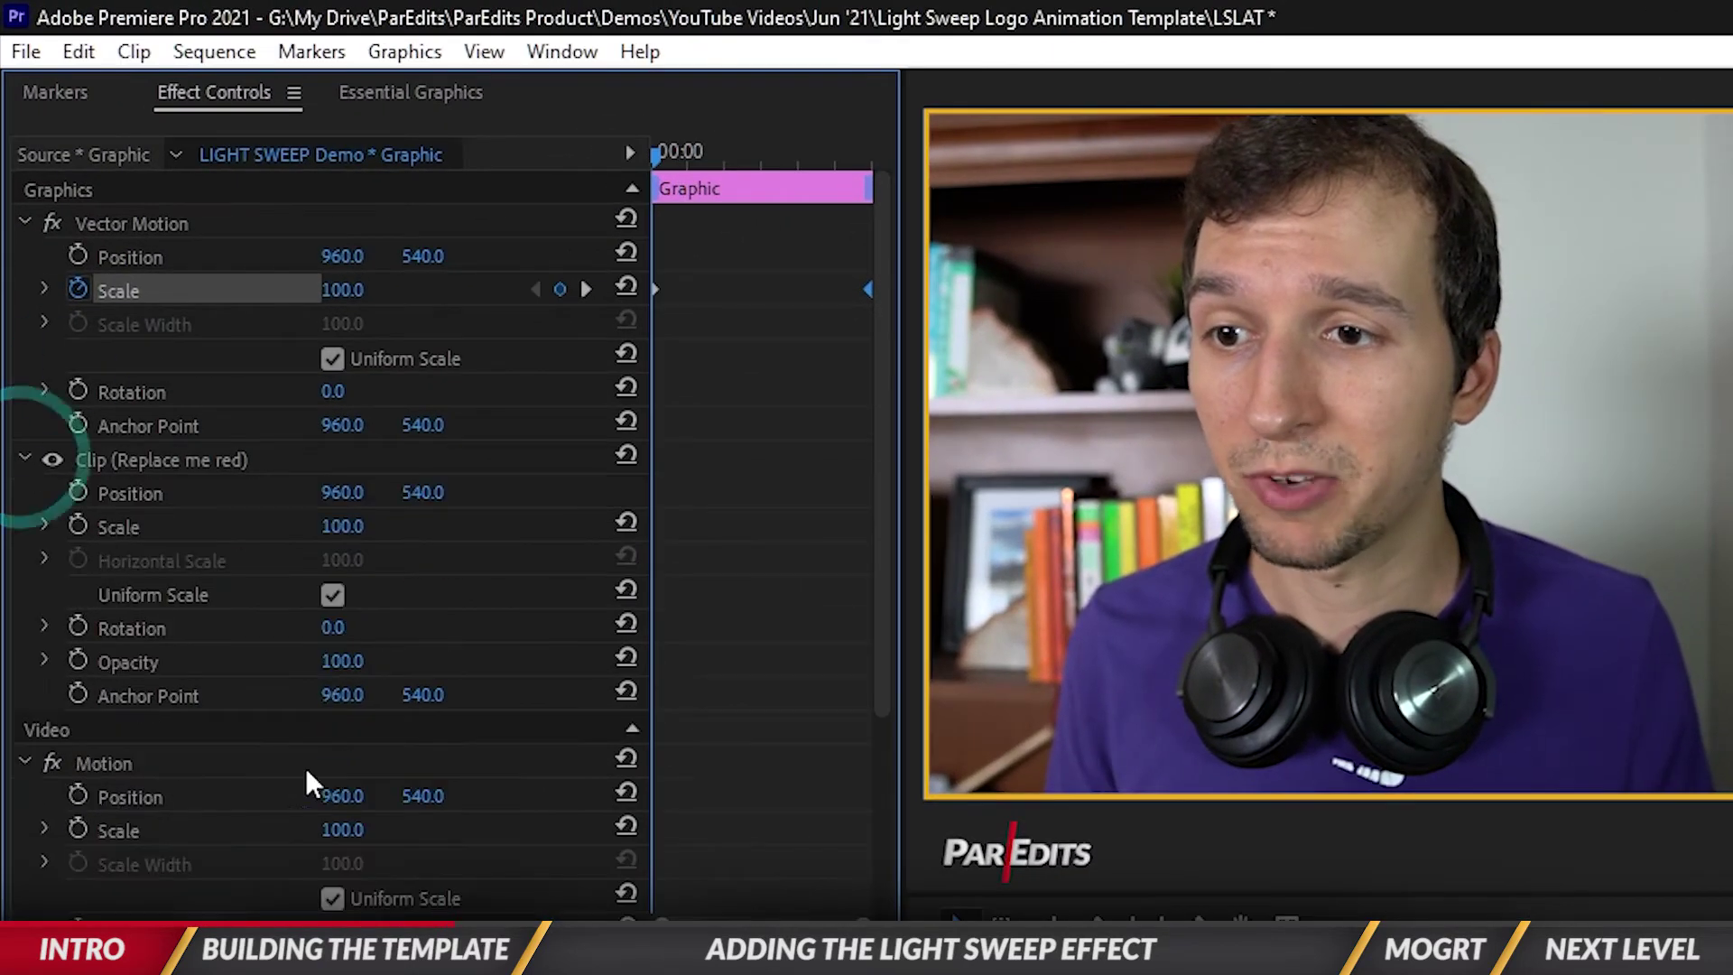
click(80, 661)
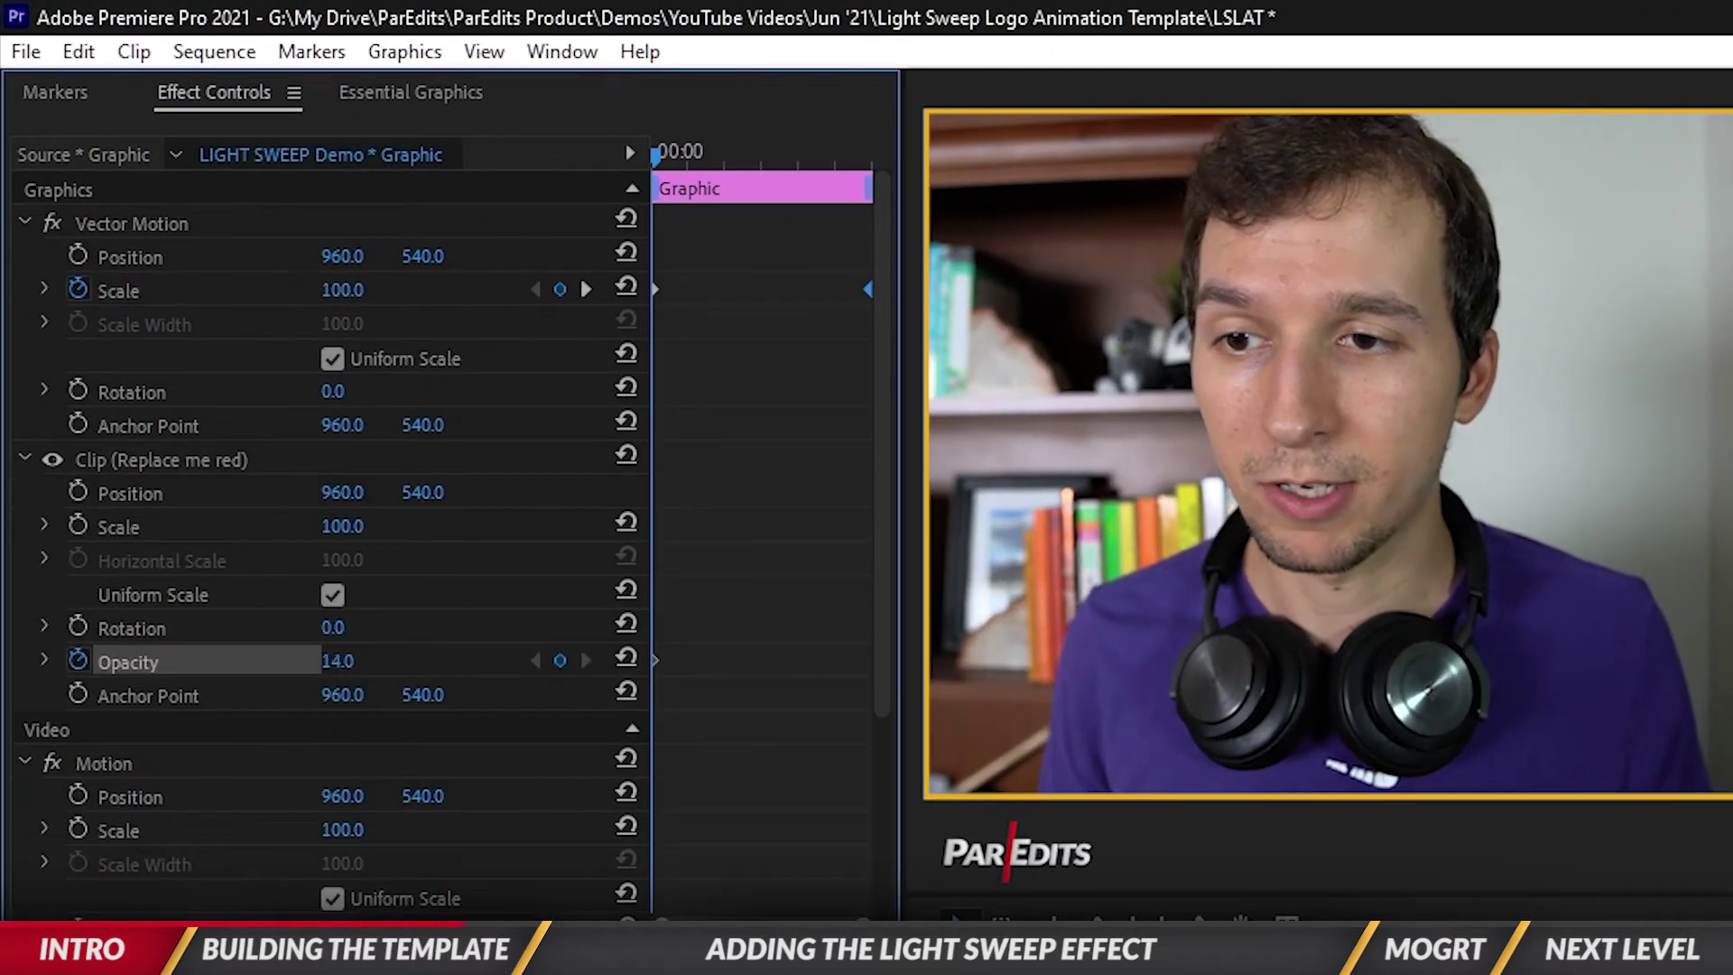
drag(383, 660, 298, 660)
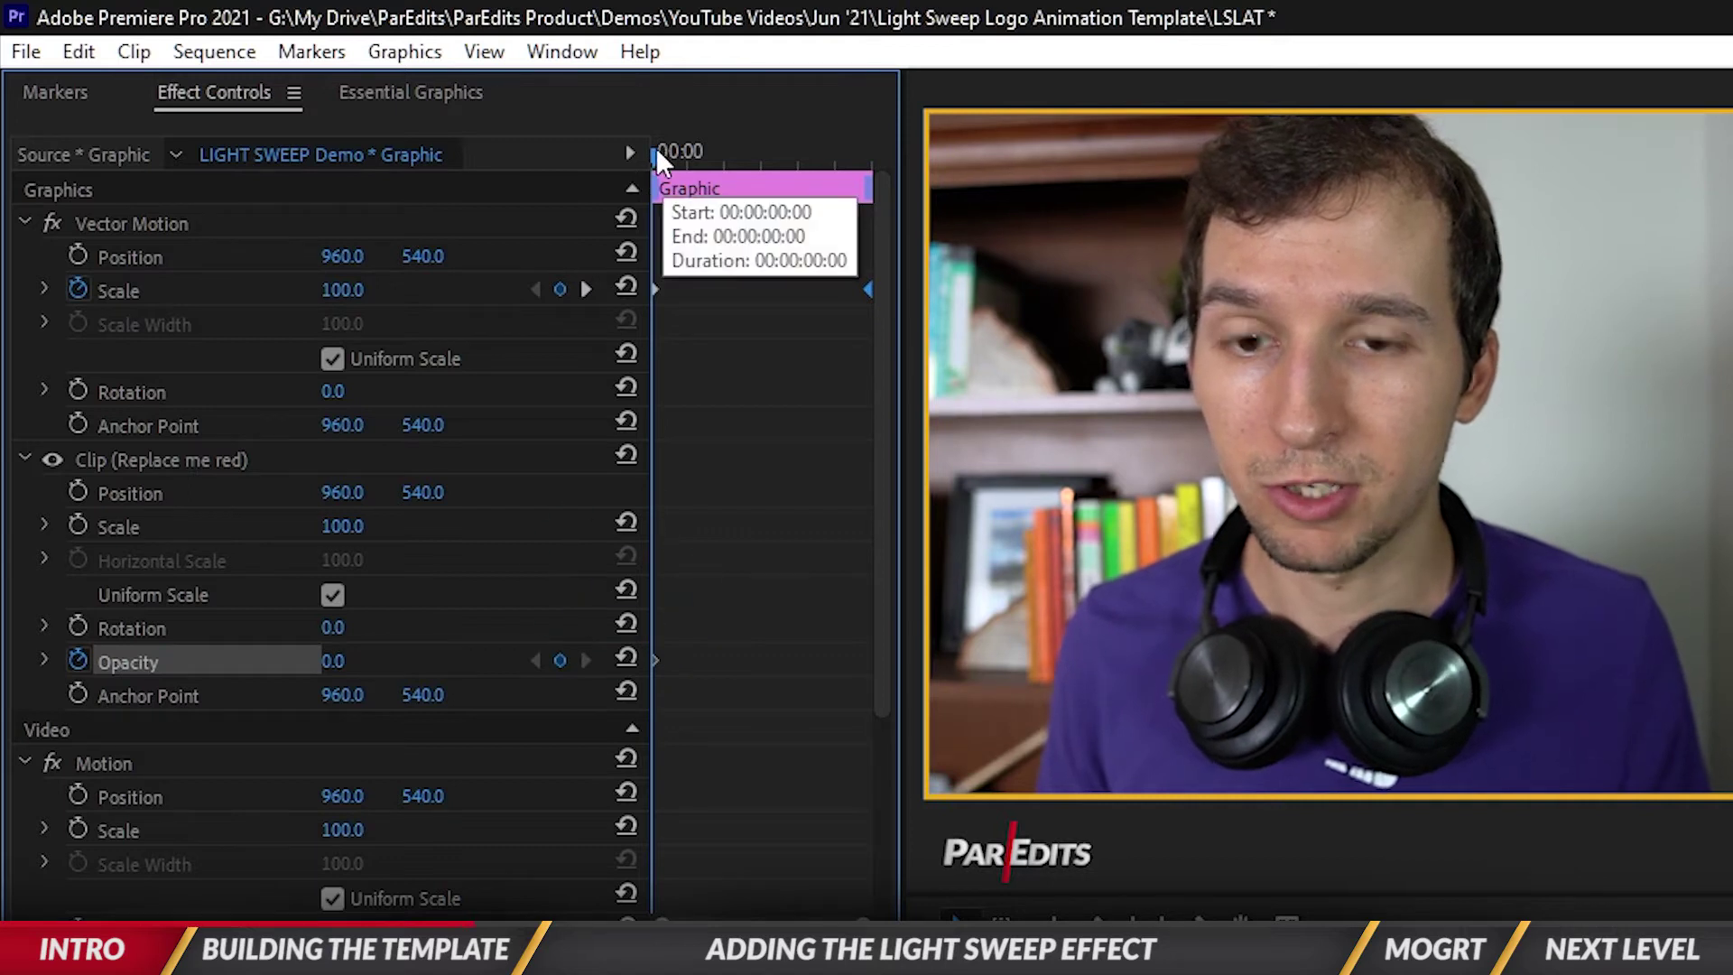
click(657, 150)
key(space)
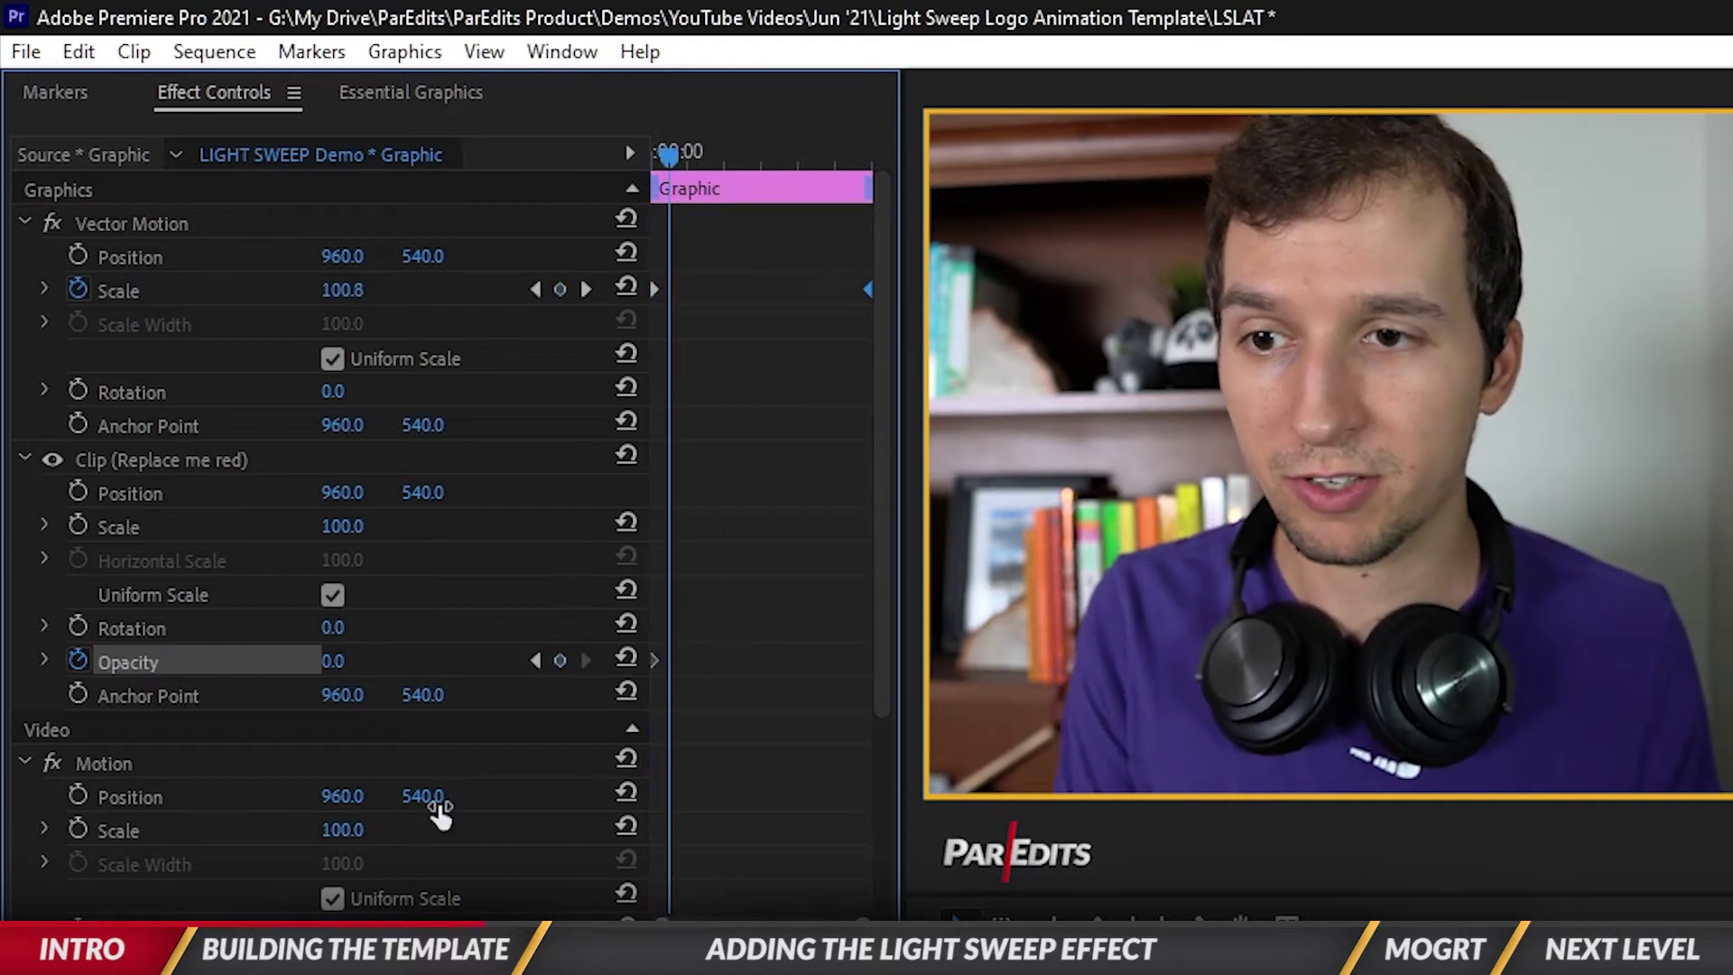
Add a later Opacity keyframe set to 100.
drag(854, 153, 868, 154)
click(561, 661)
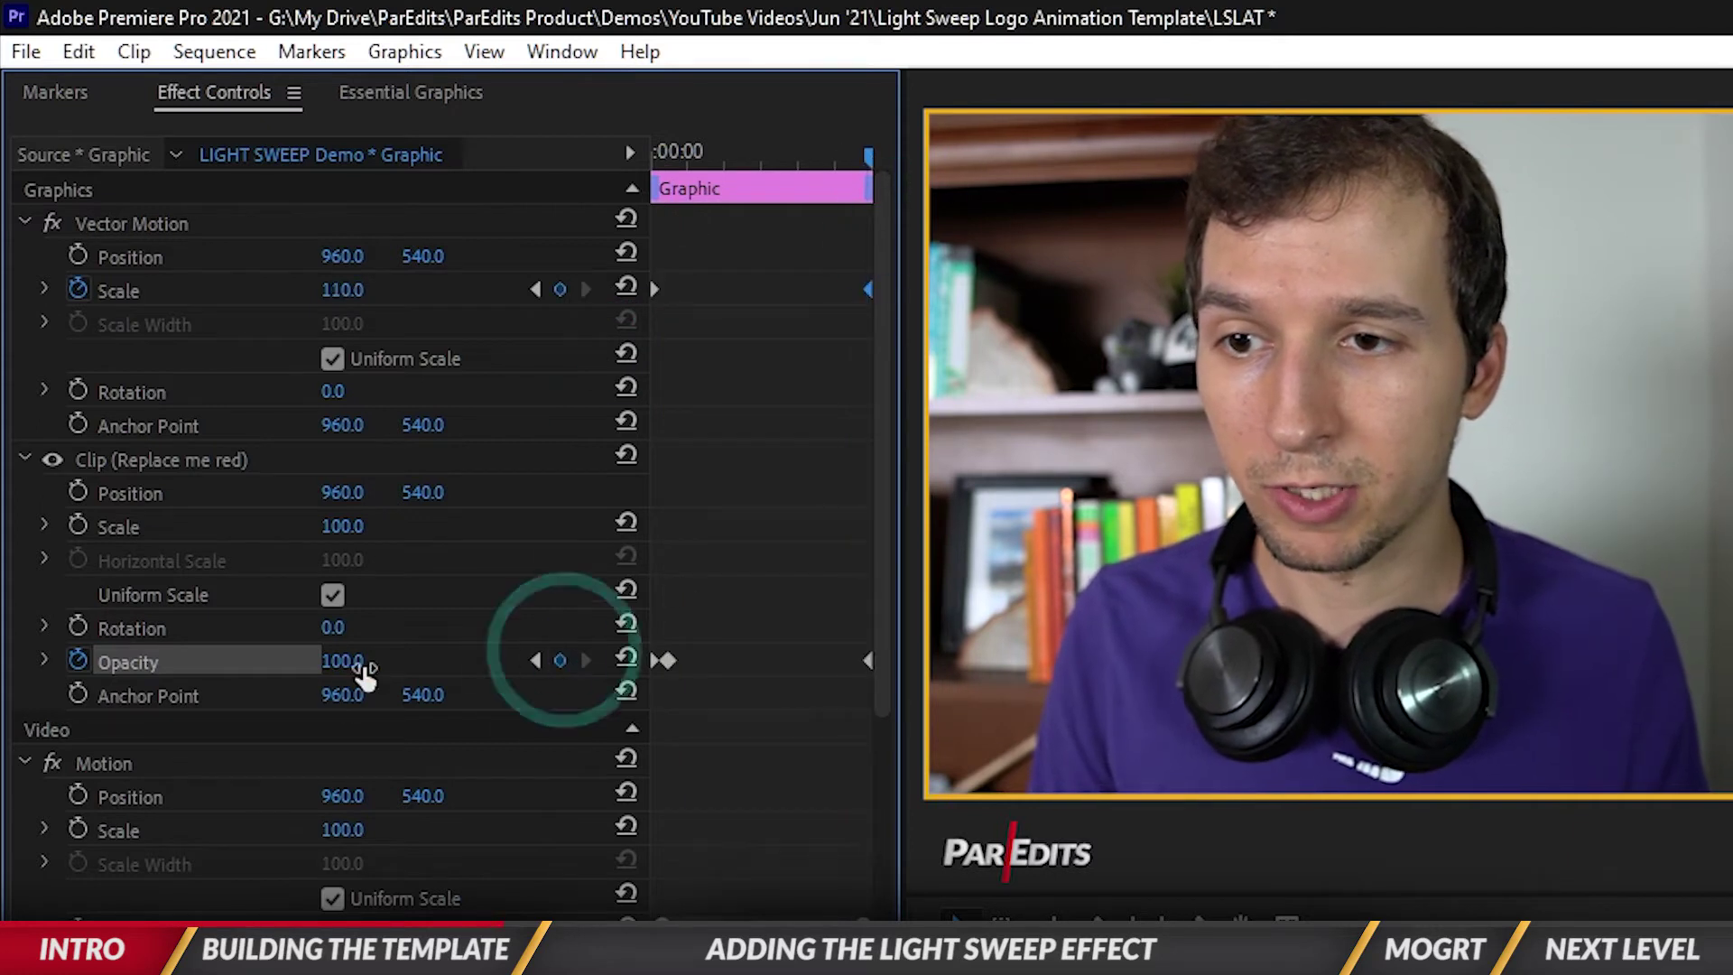
drag(340, 660, 377, 660)
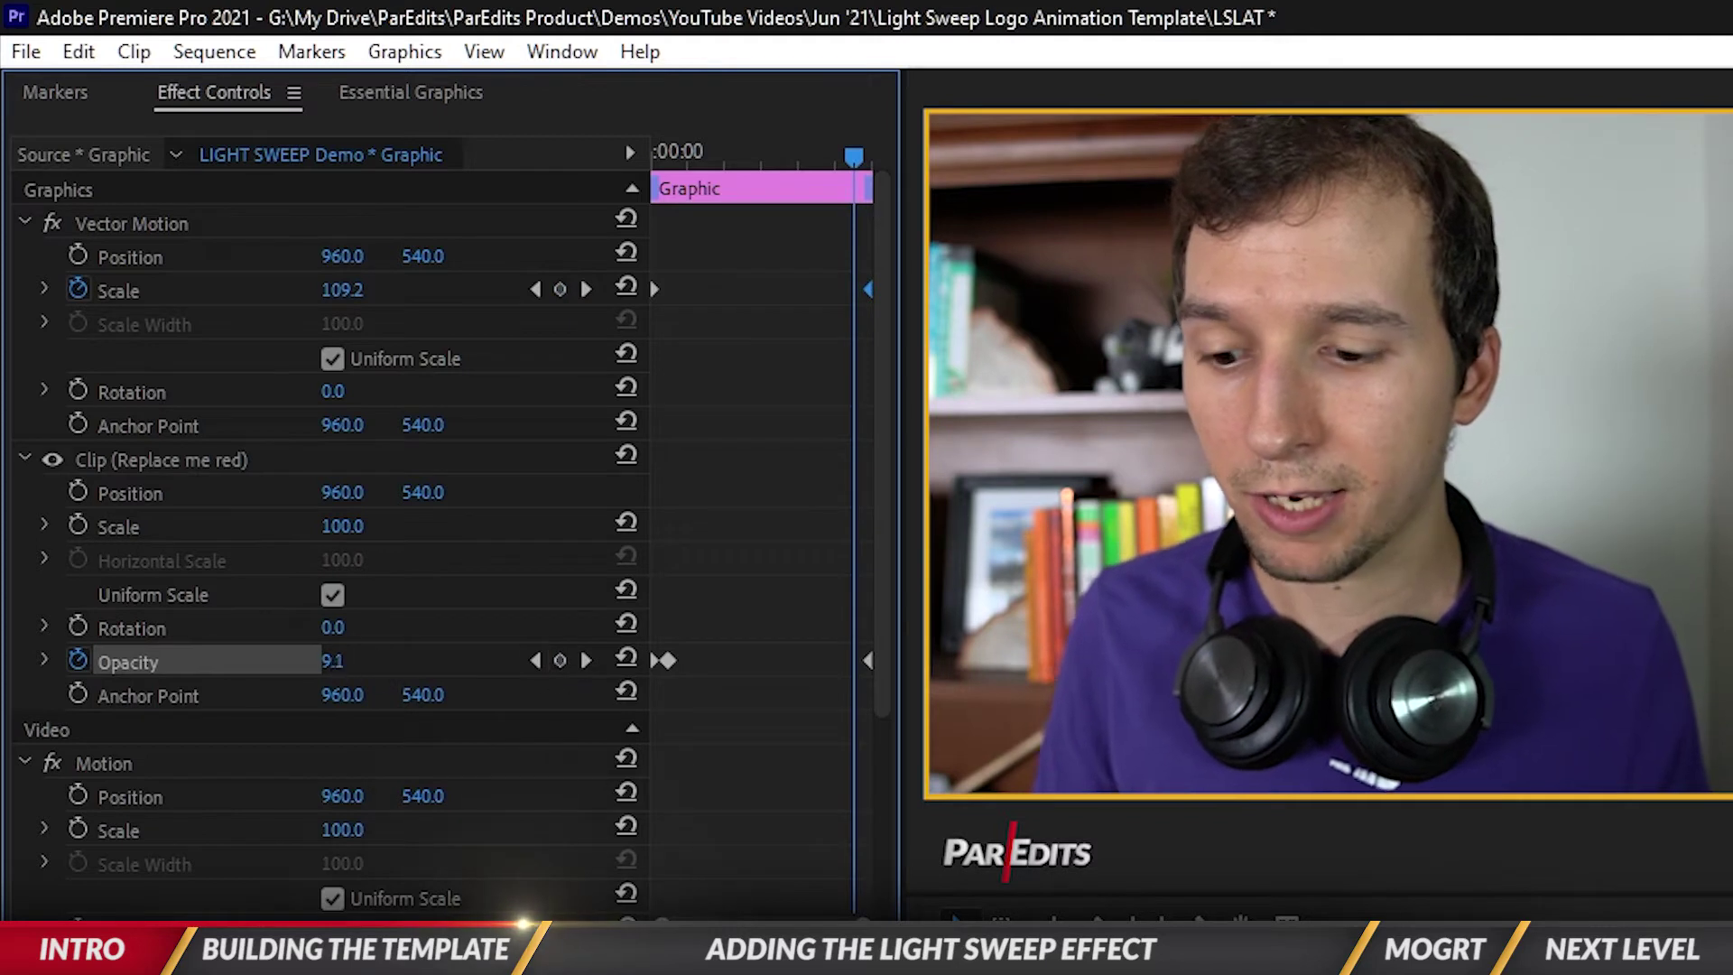
click(332, 659)
text(100)
key(Return)
Play back the fade-in and scale animation from the sequence start.
click(697, 148)
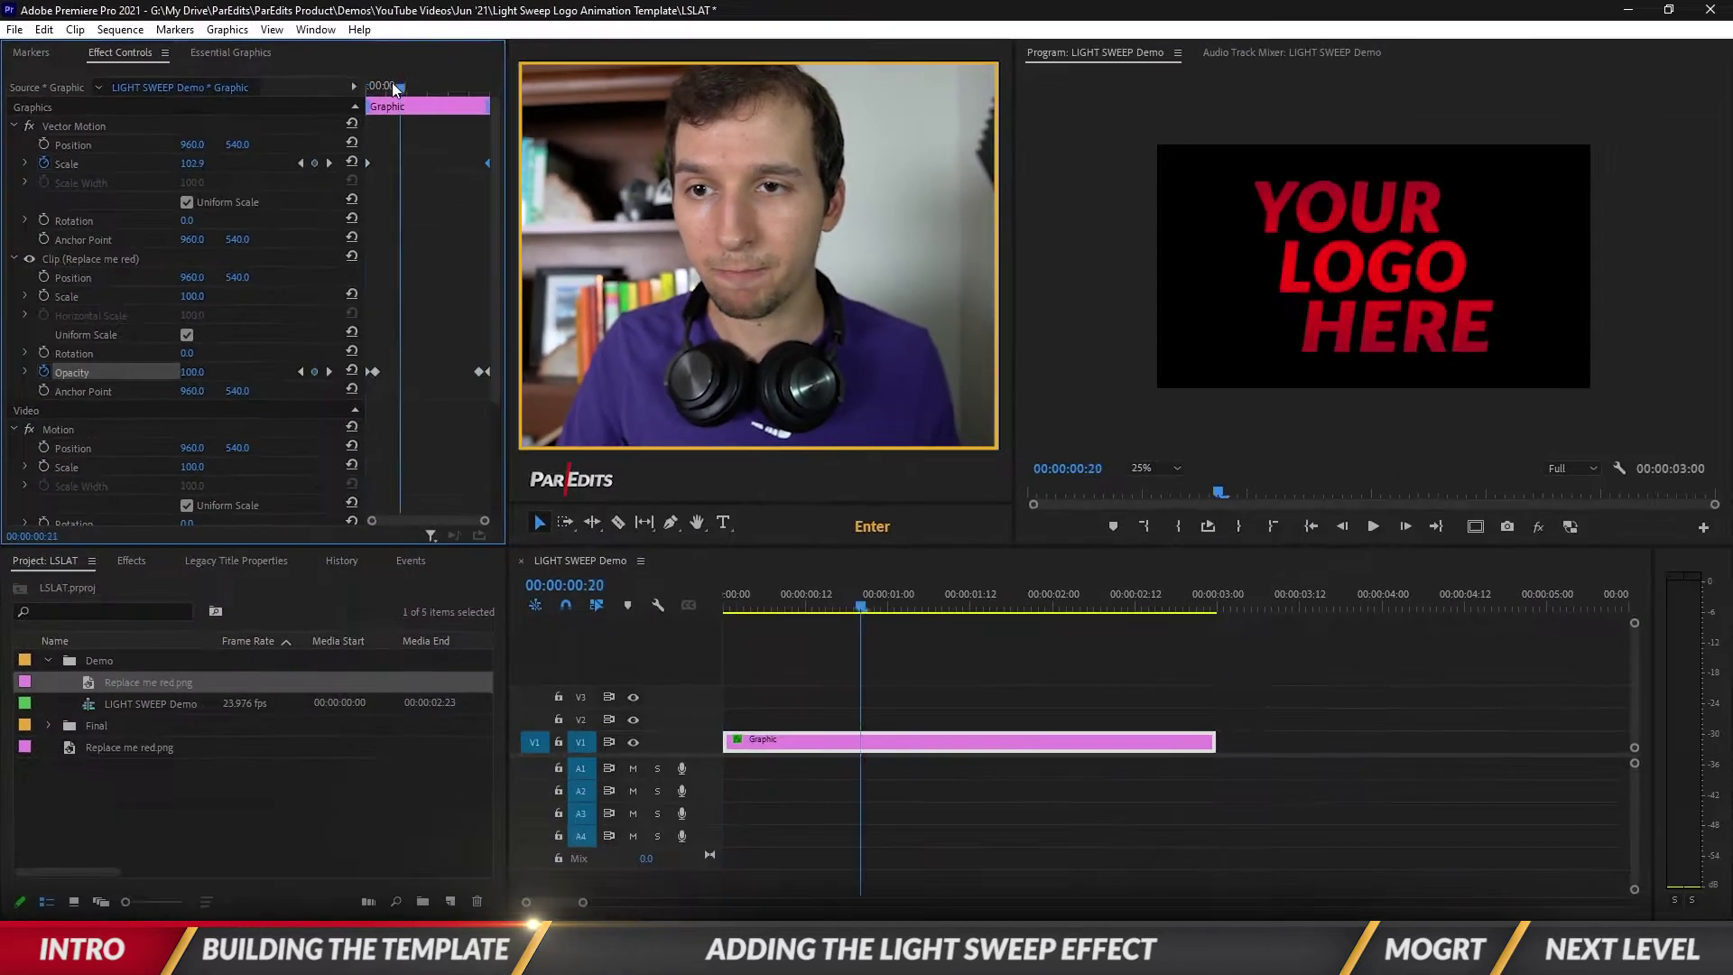
click(301, 163)
key(space)
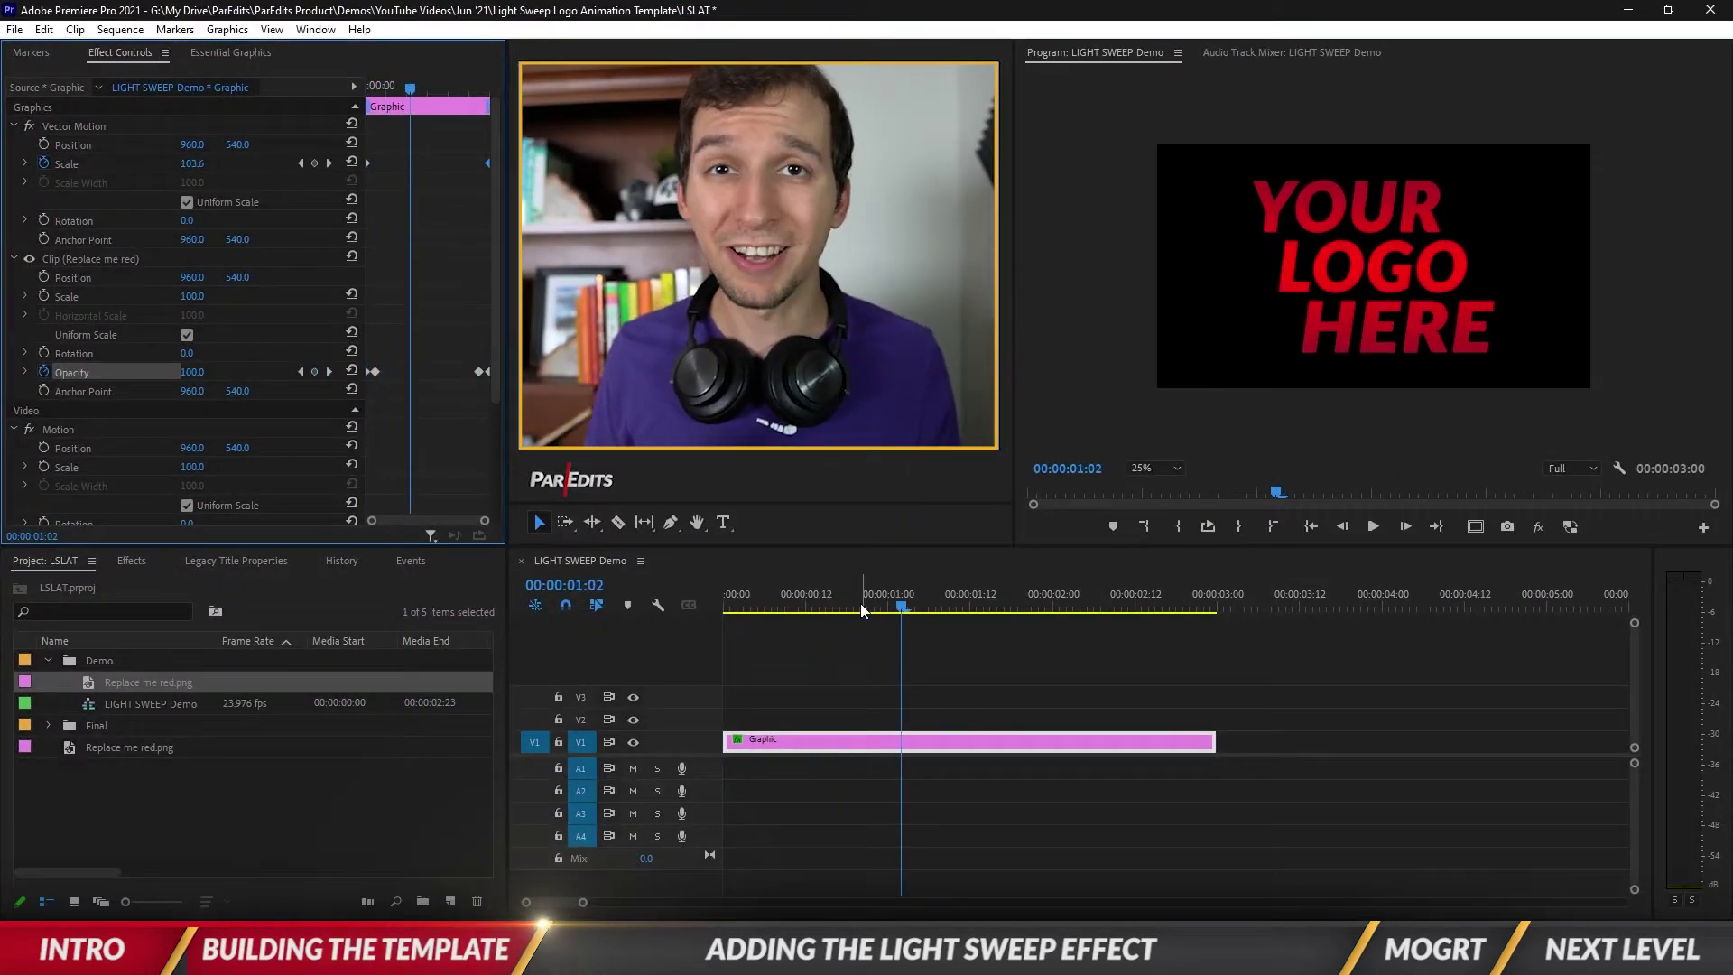
drag(861, 604, 715, 610)
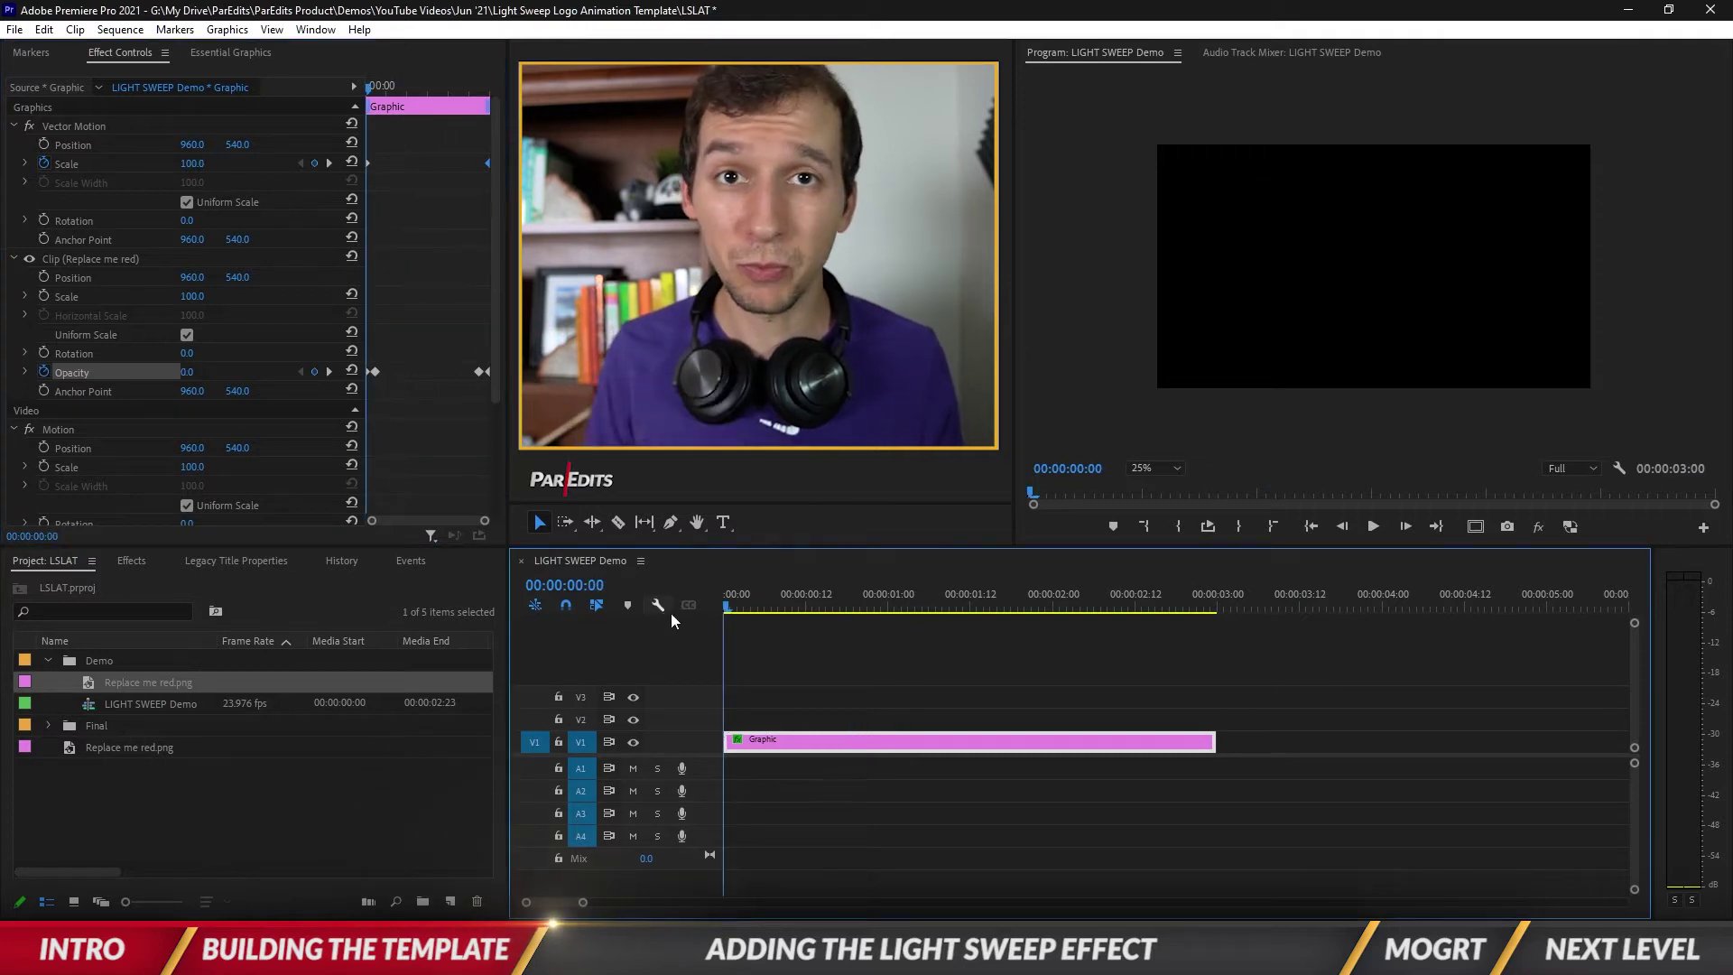
Search Effects for 'brightness' and drag Brightness & Contrast onto the Graphic clip.
click(136, 561)
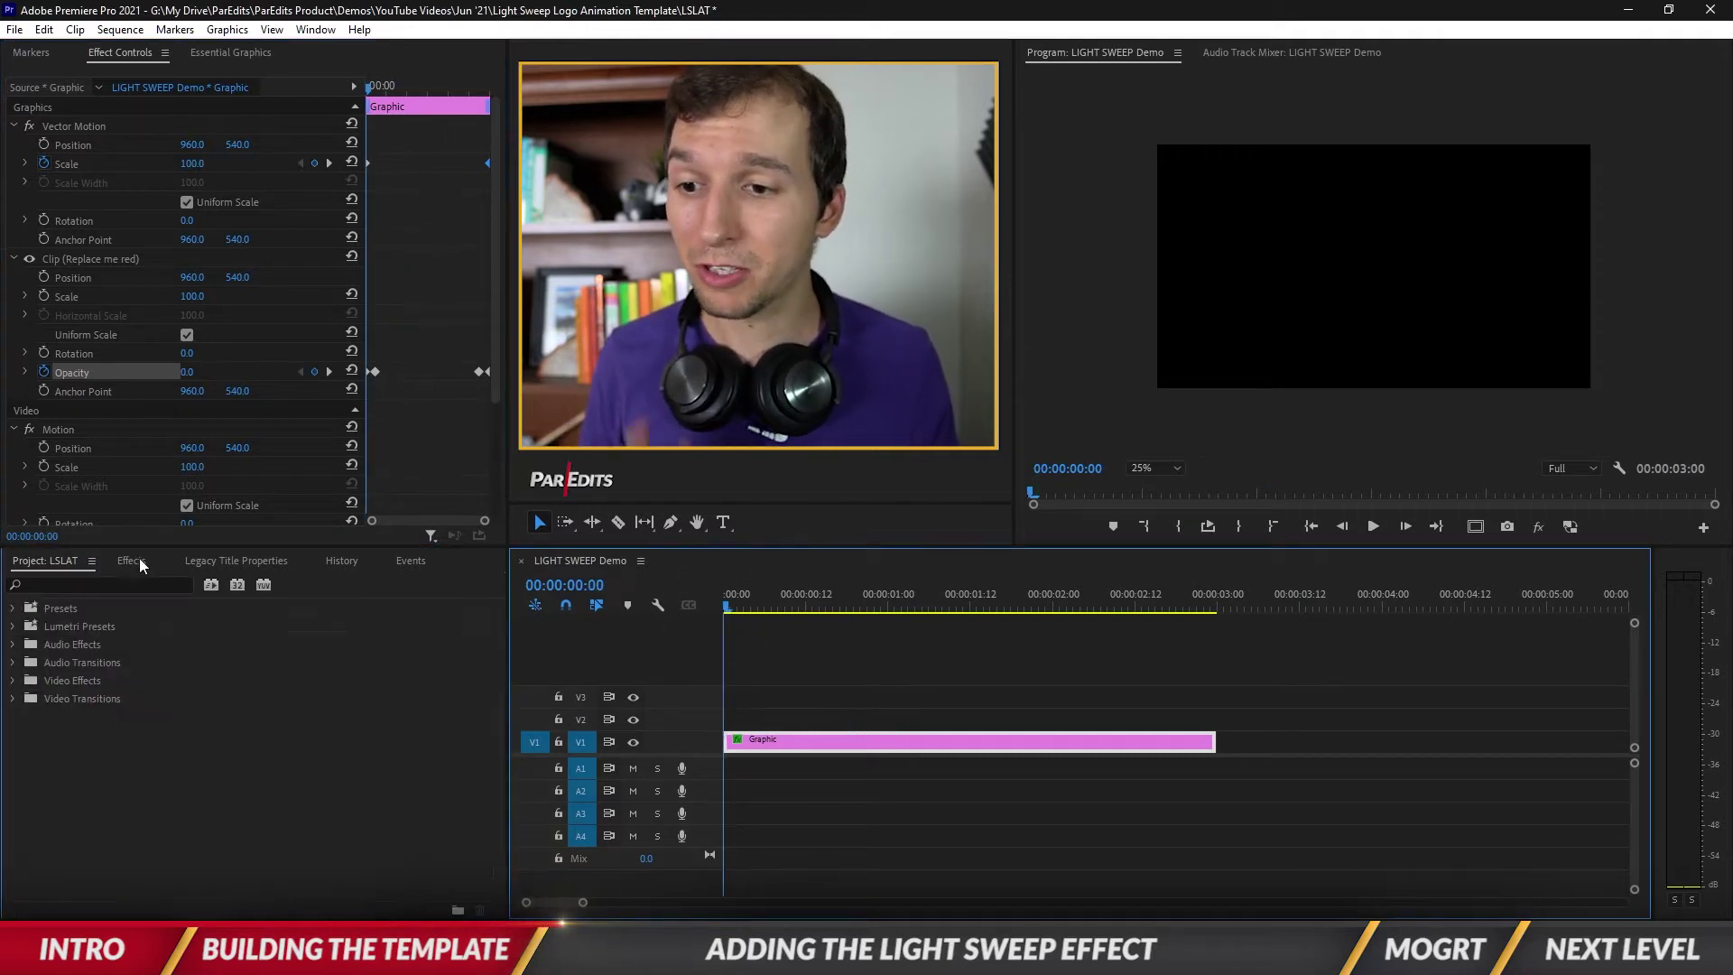
click(135, 583)
text(br)
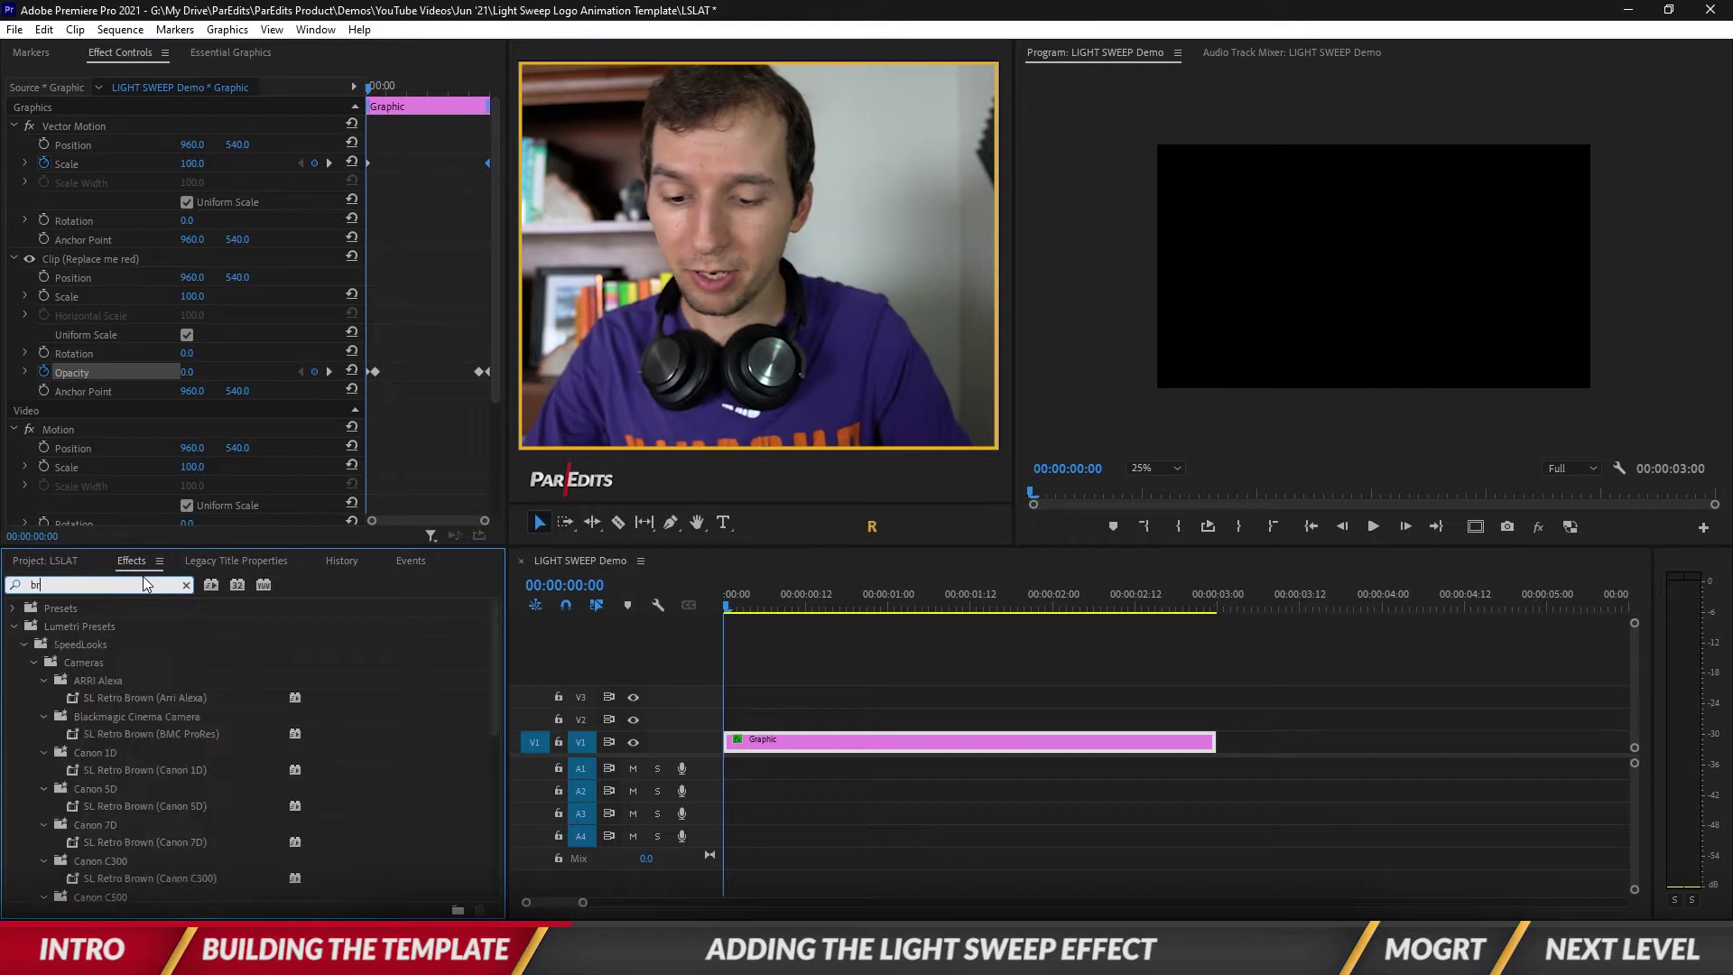
text(ightness)
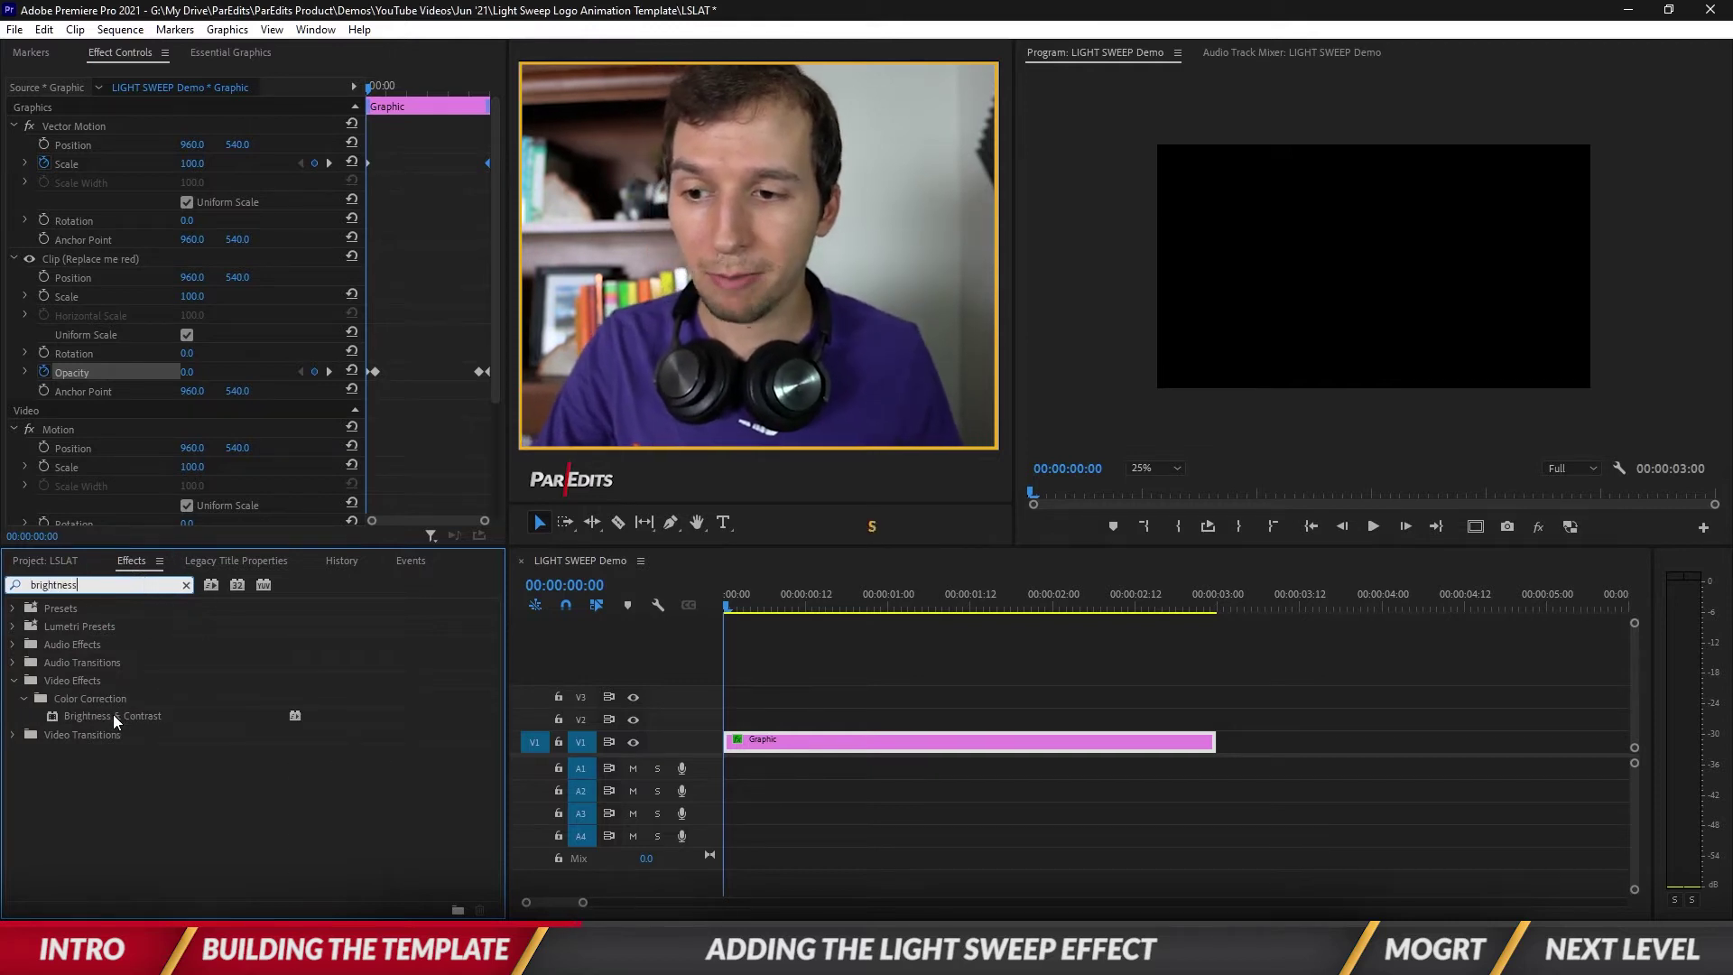
drag(114, 716, 171, 680)
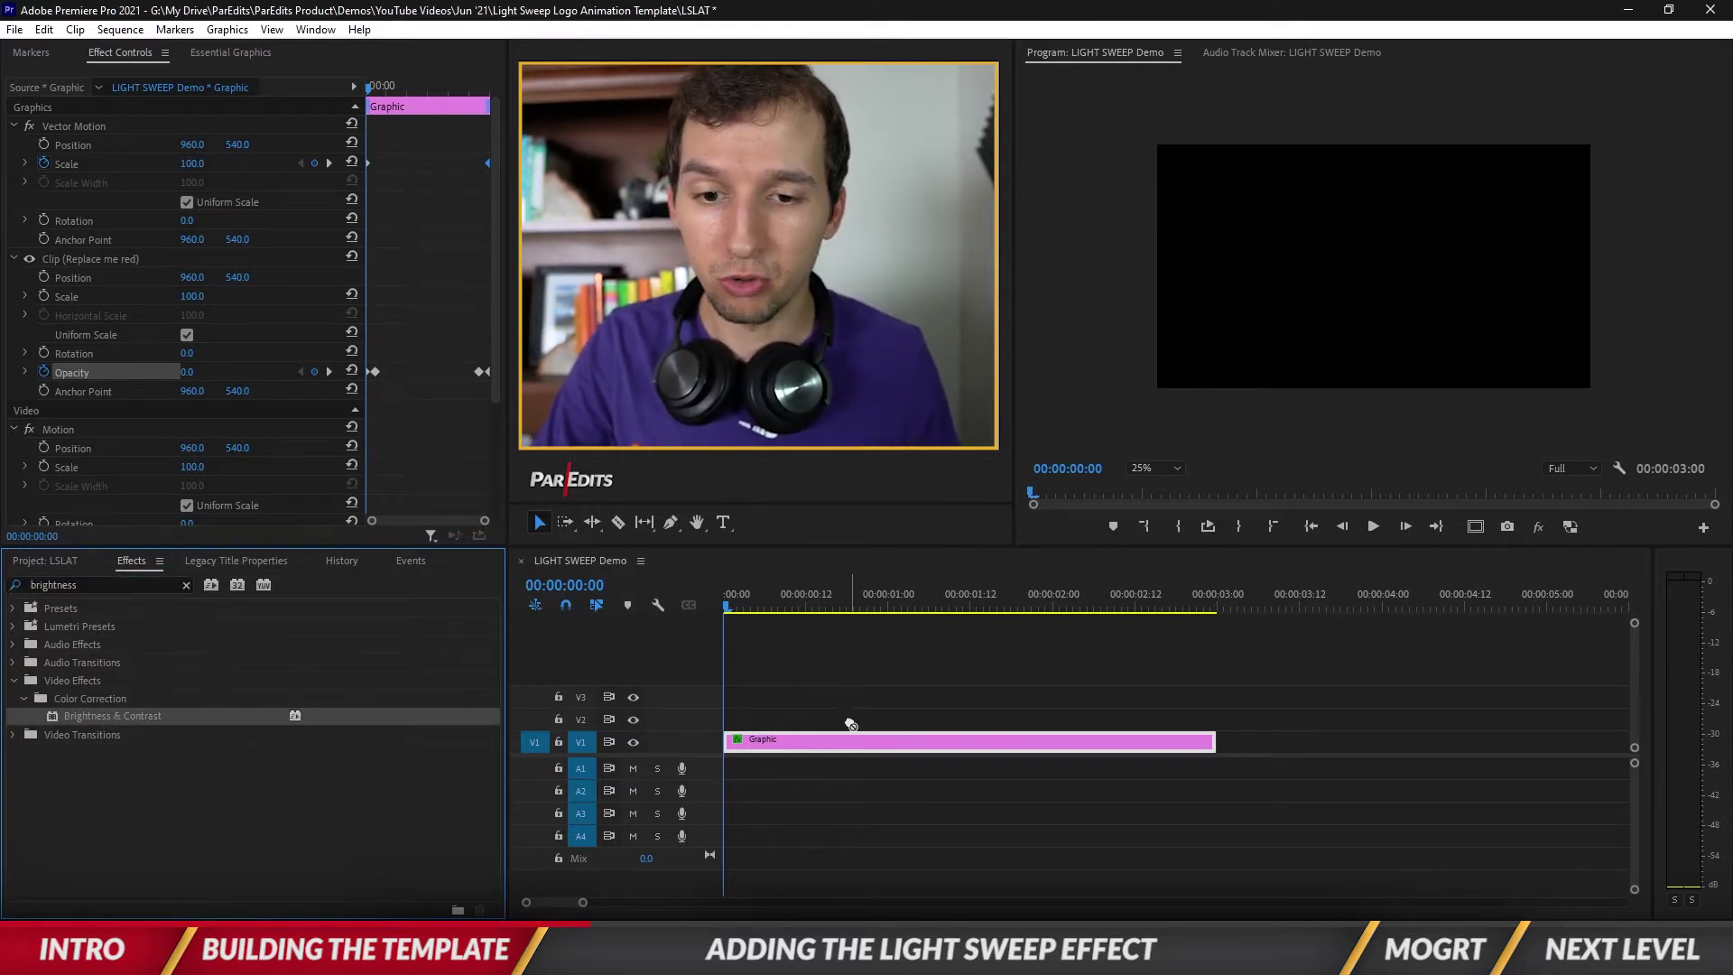
drag(846, 741, 846, 741)
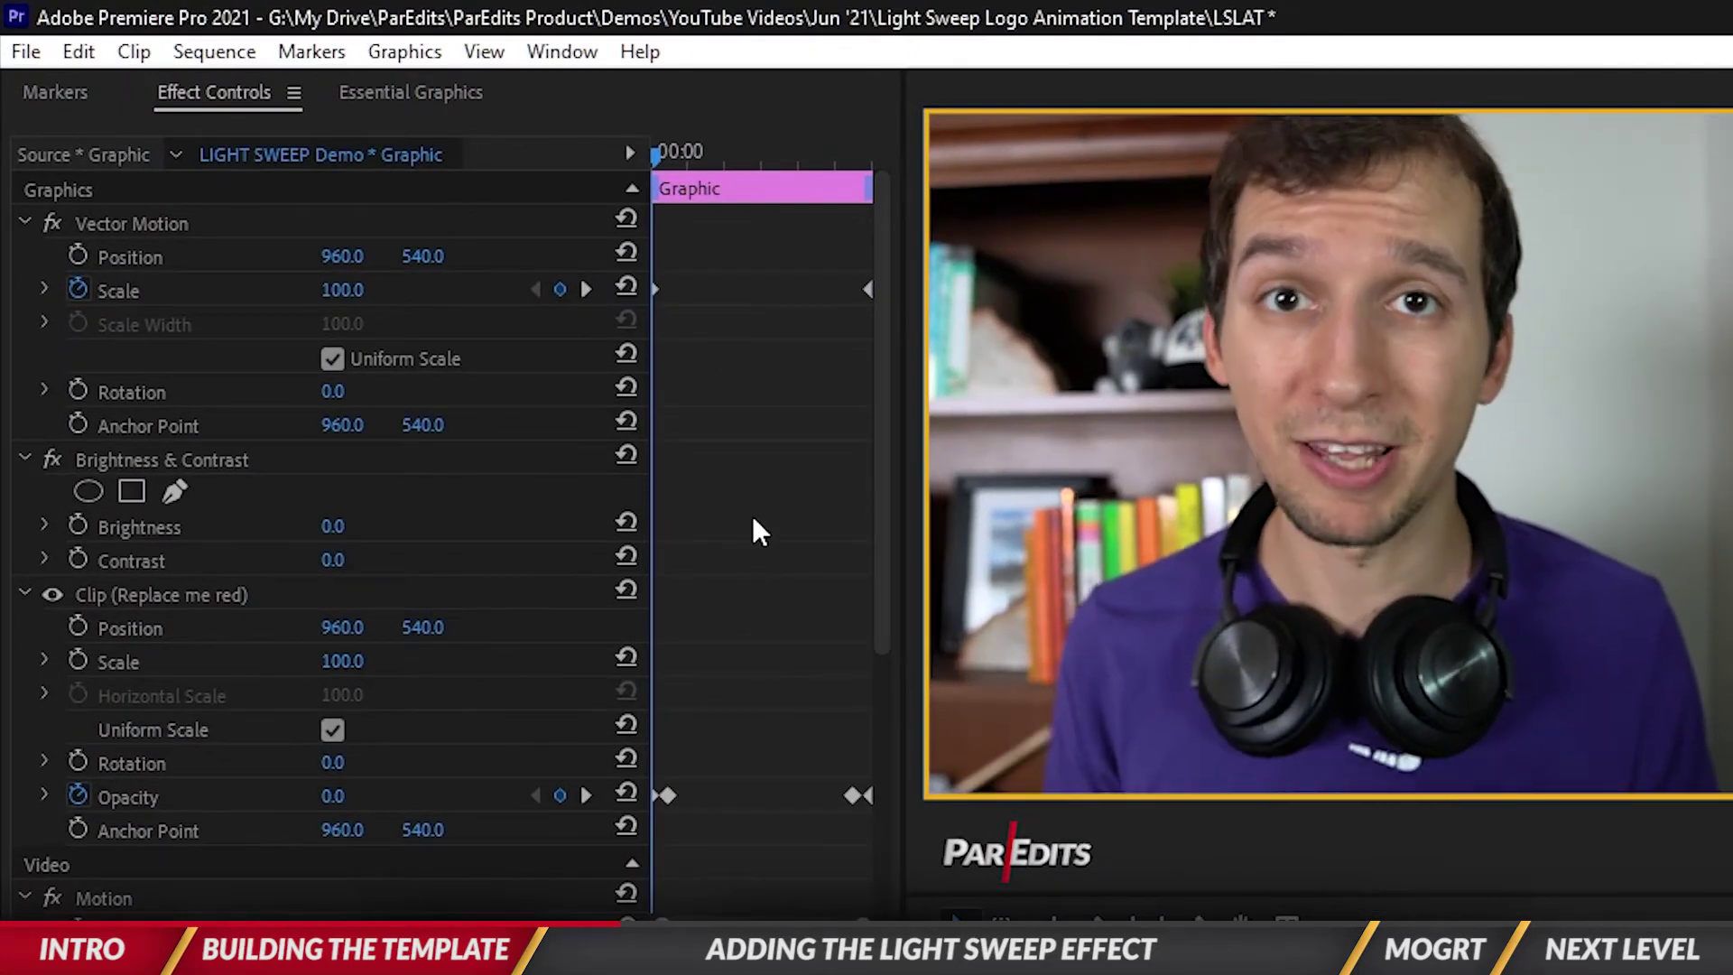
A few frames in, set Brightness & Contrast to Brightness 75 and Contrast 40.
click(223, 465)
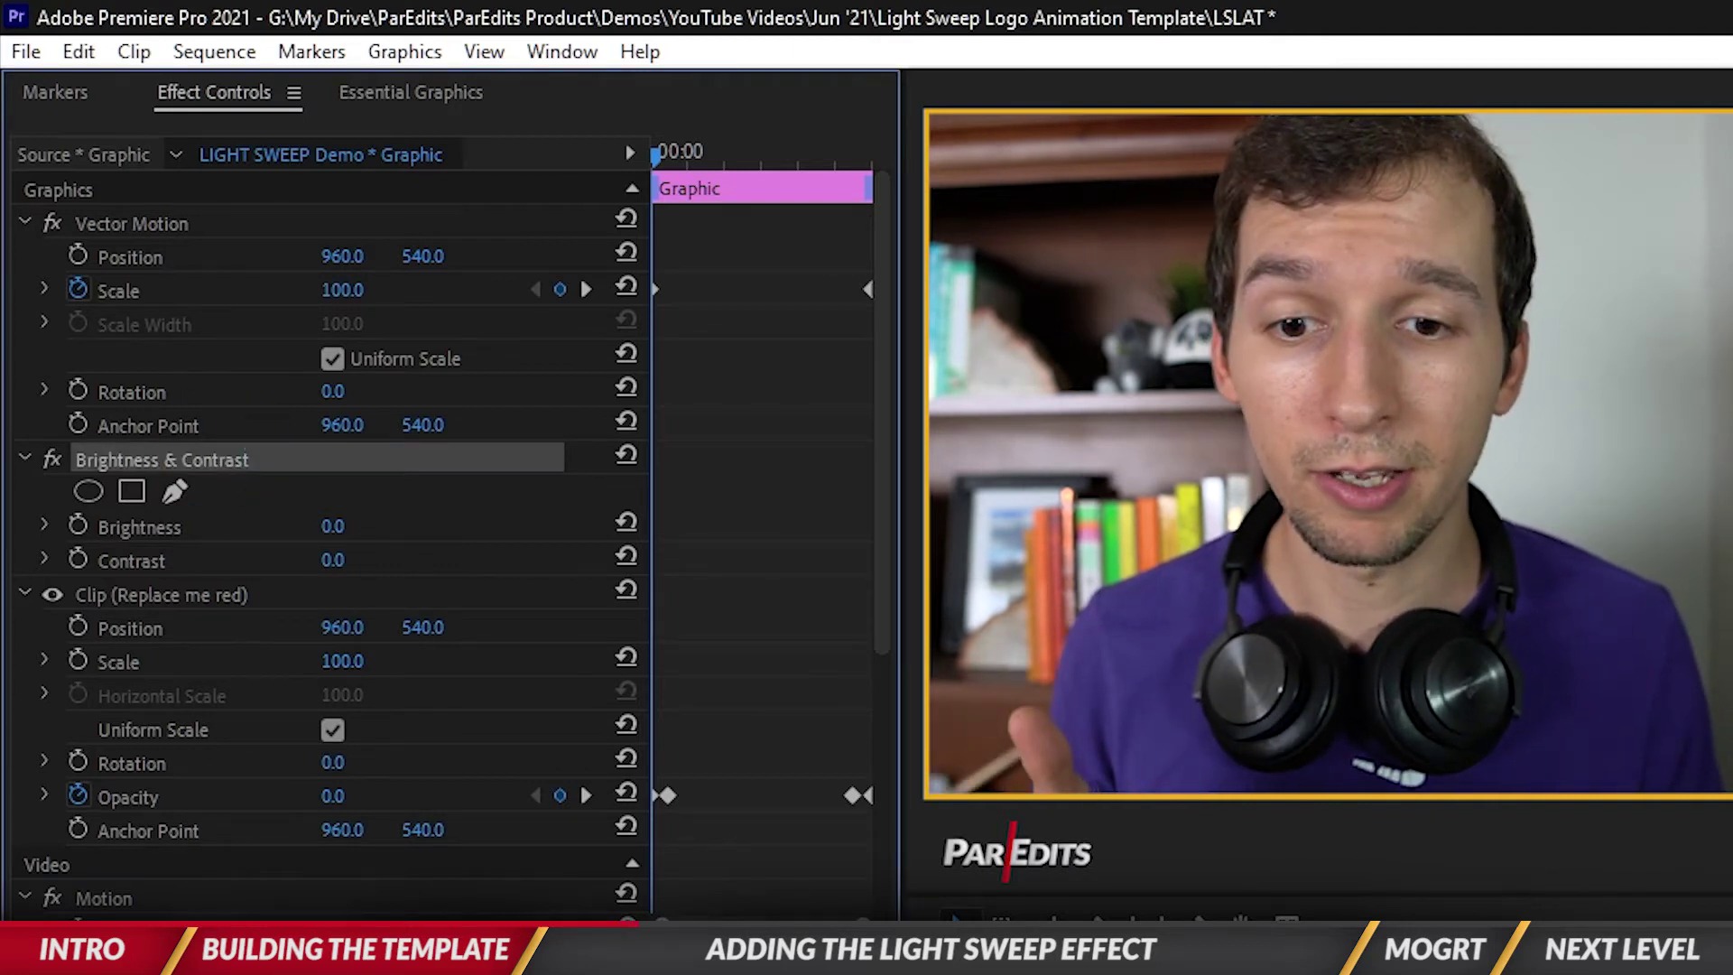
key(shift+Right)
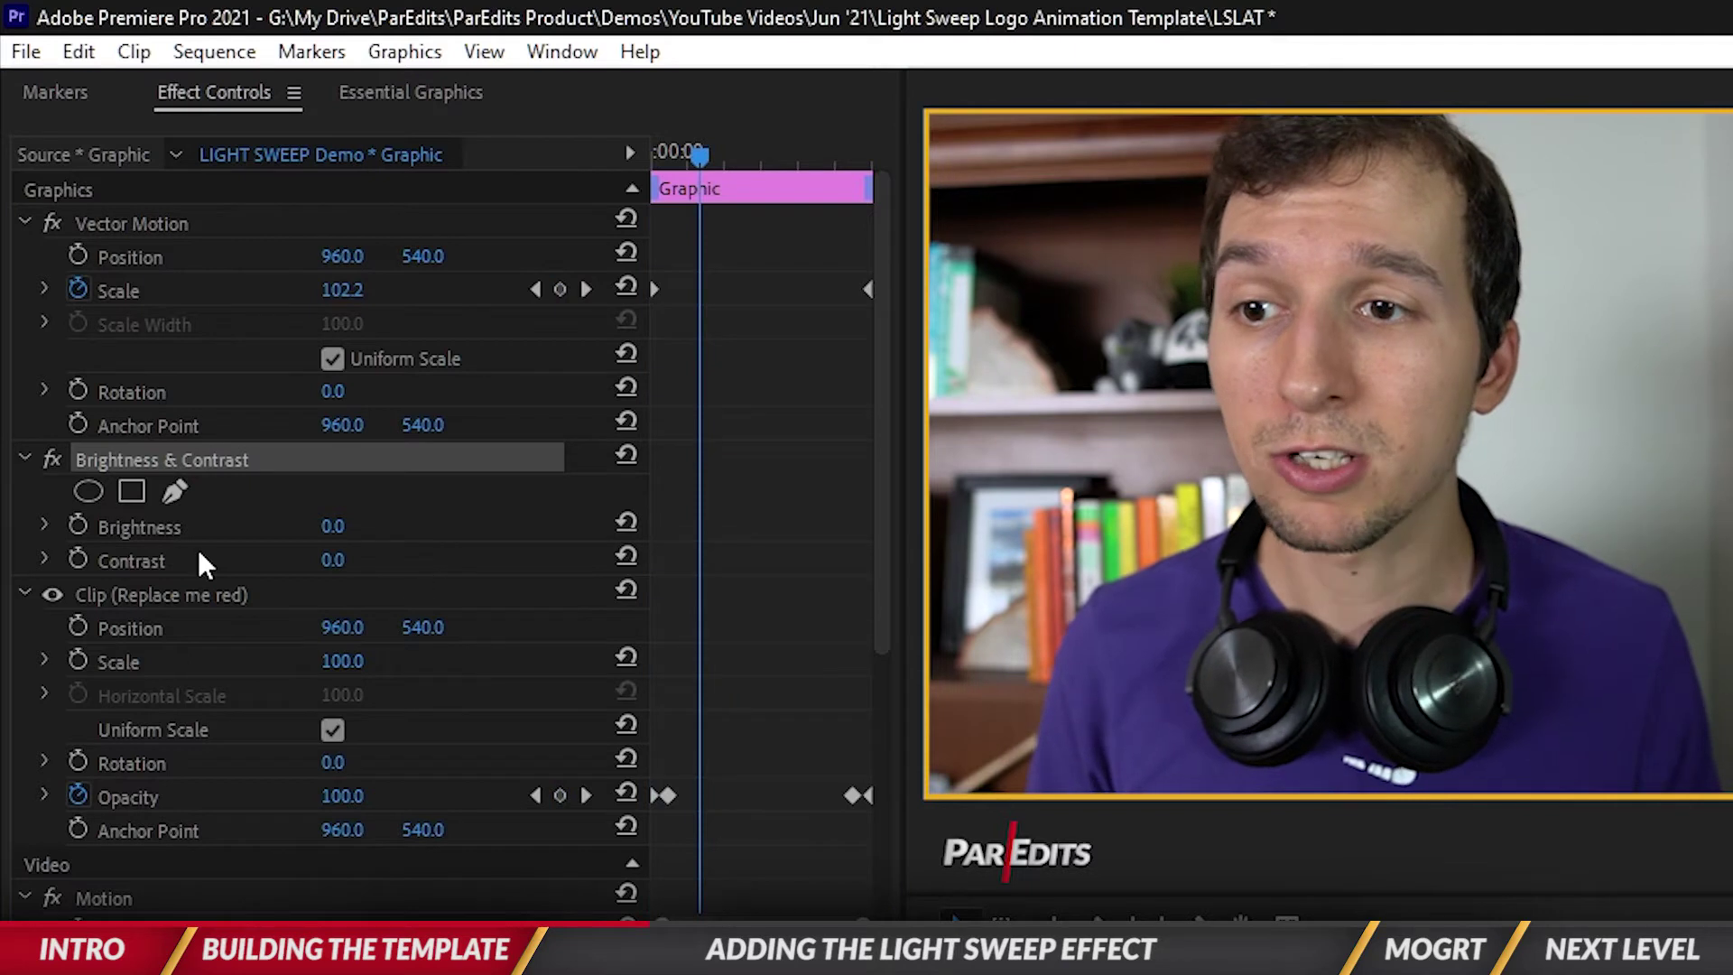
drag(341, 526, 399, 526)
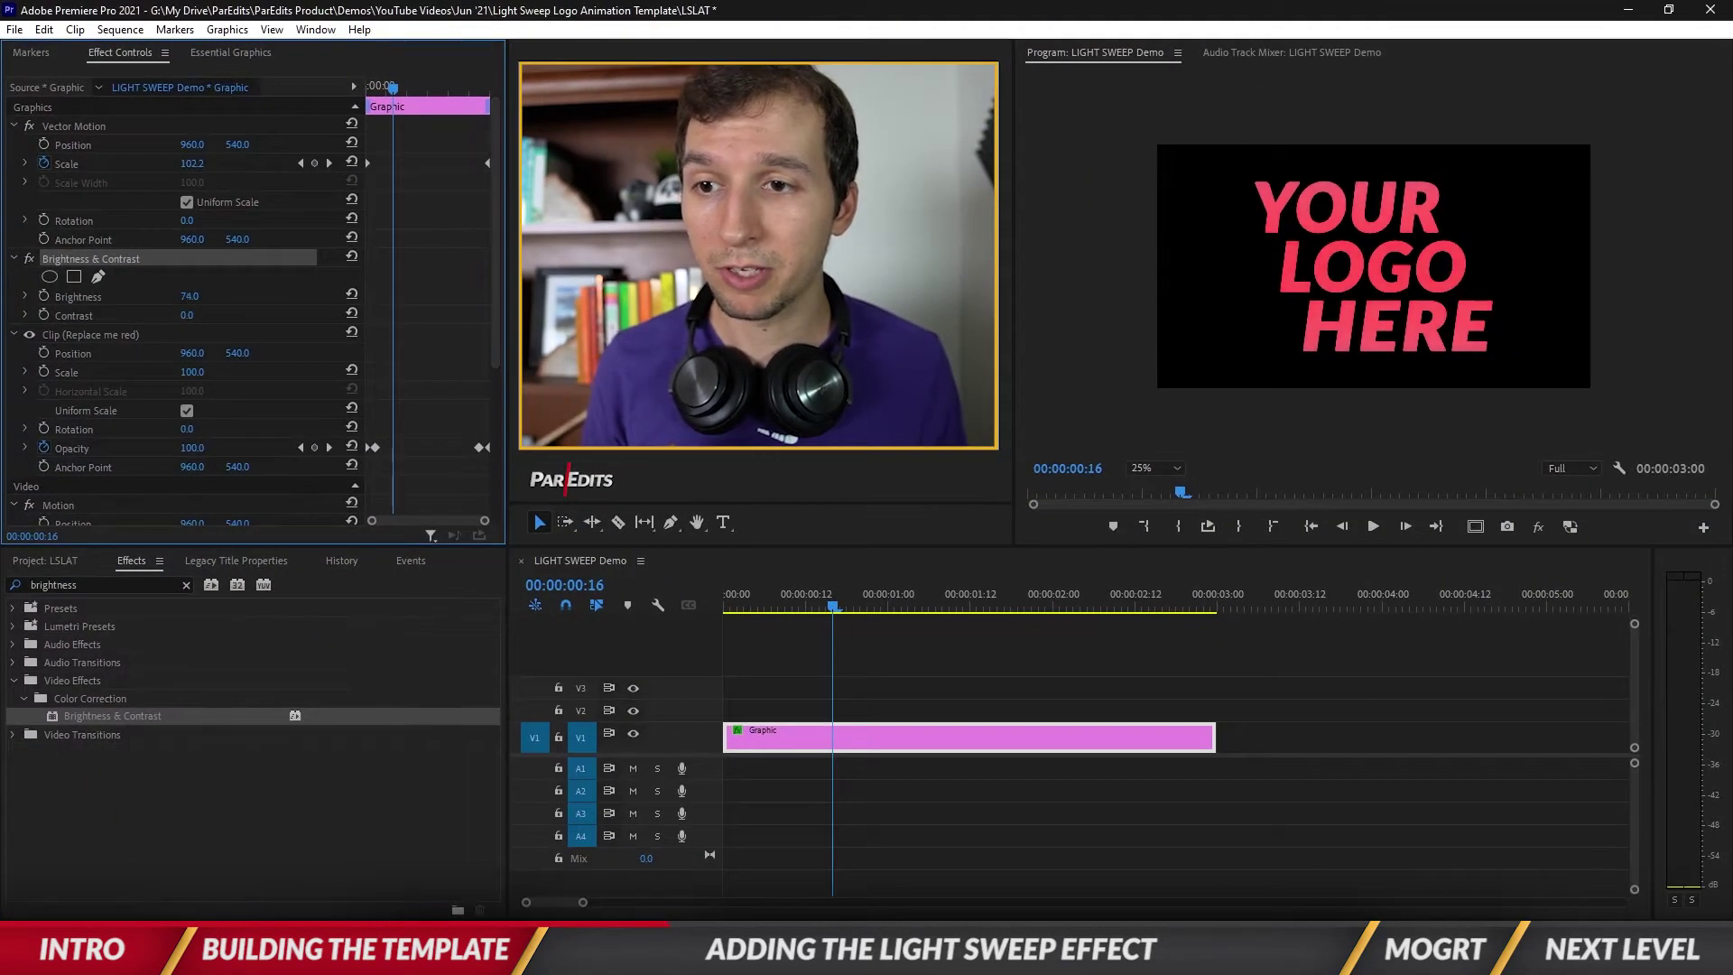
click(205, 296)
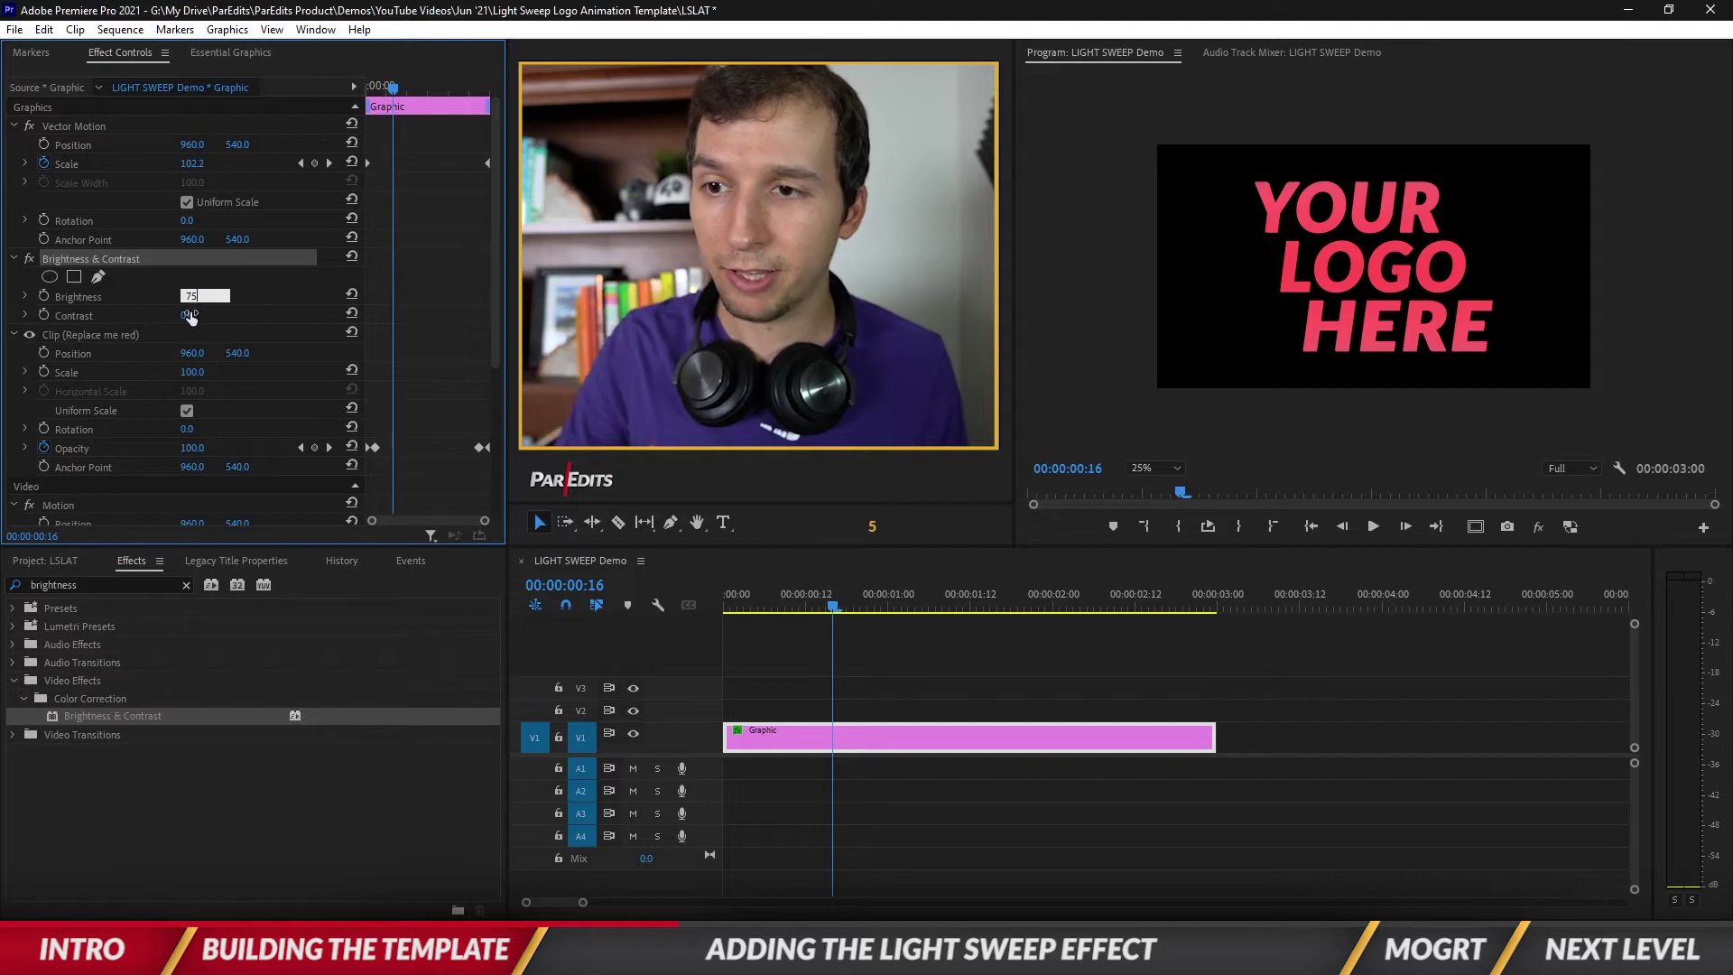
key(Return)
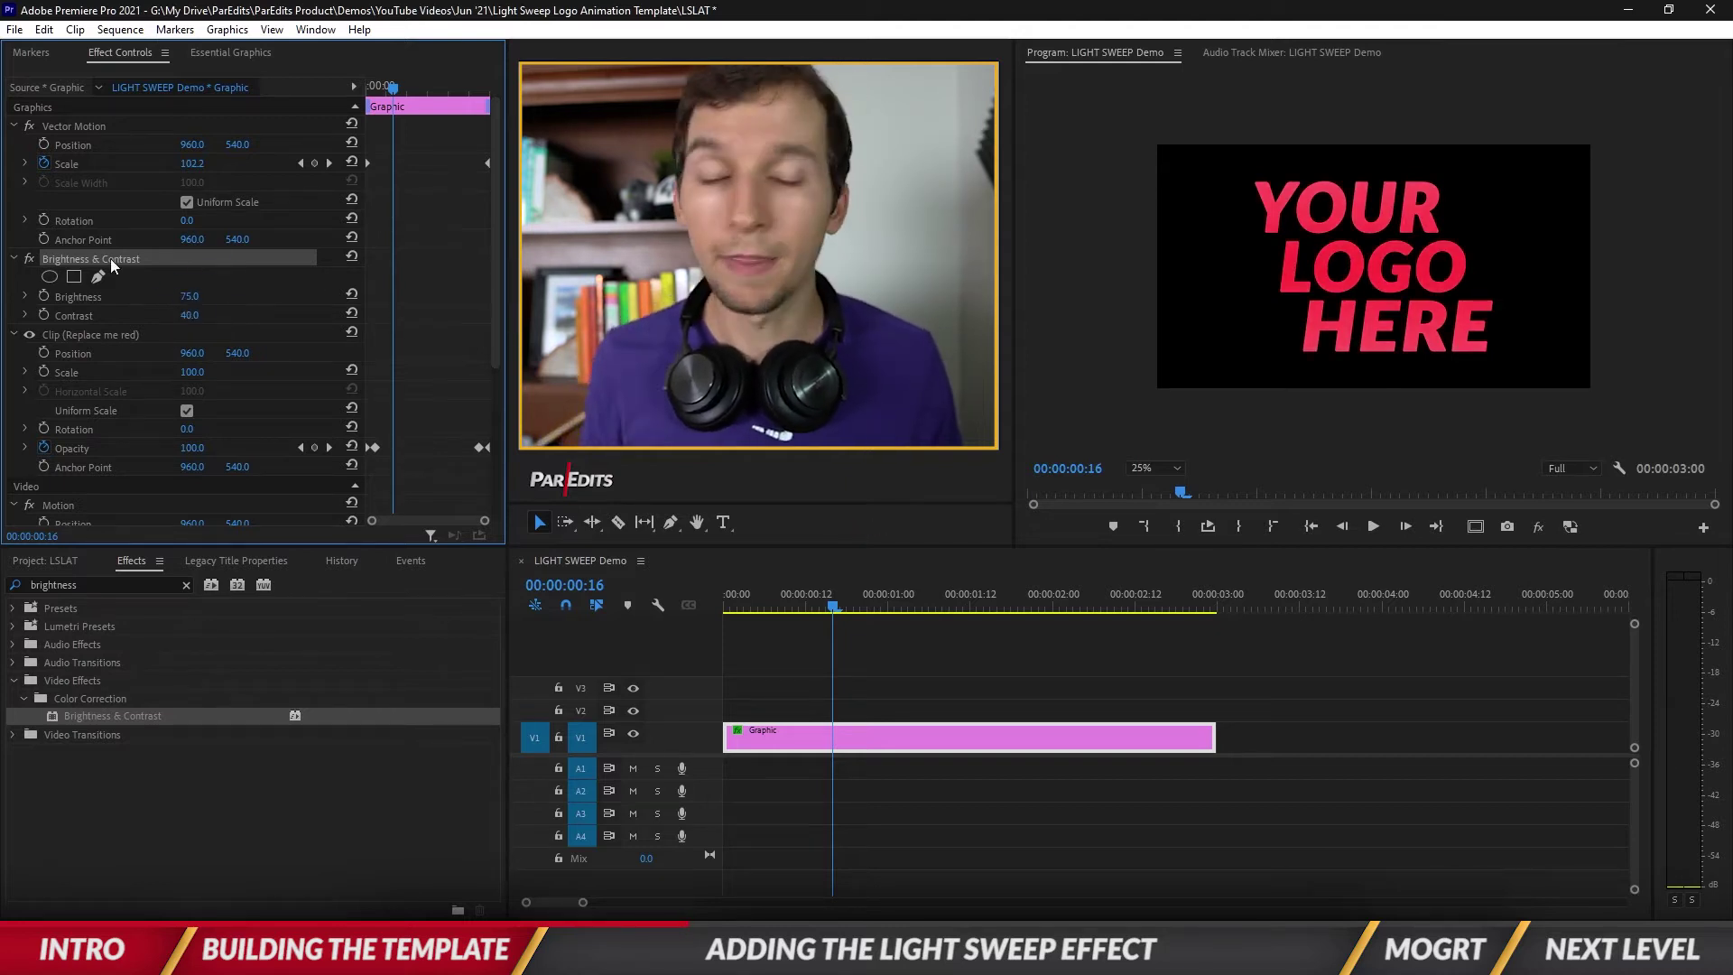
Switch the Program monitor zoom to Fit, then back to 25%.
click(1173, 470)
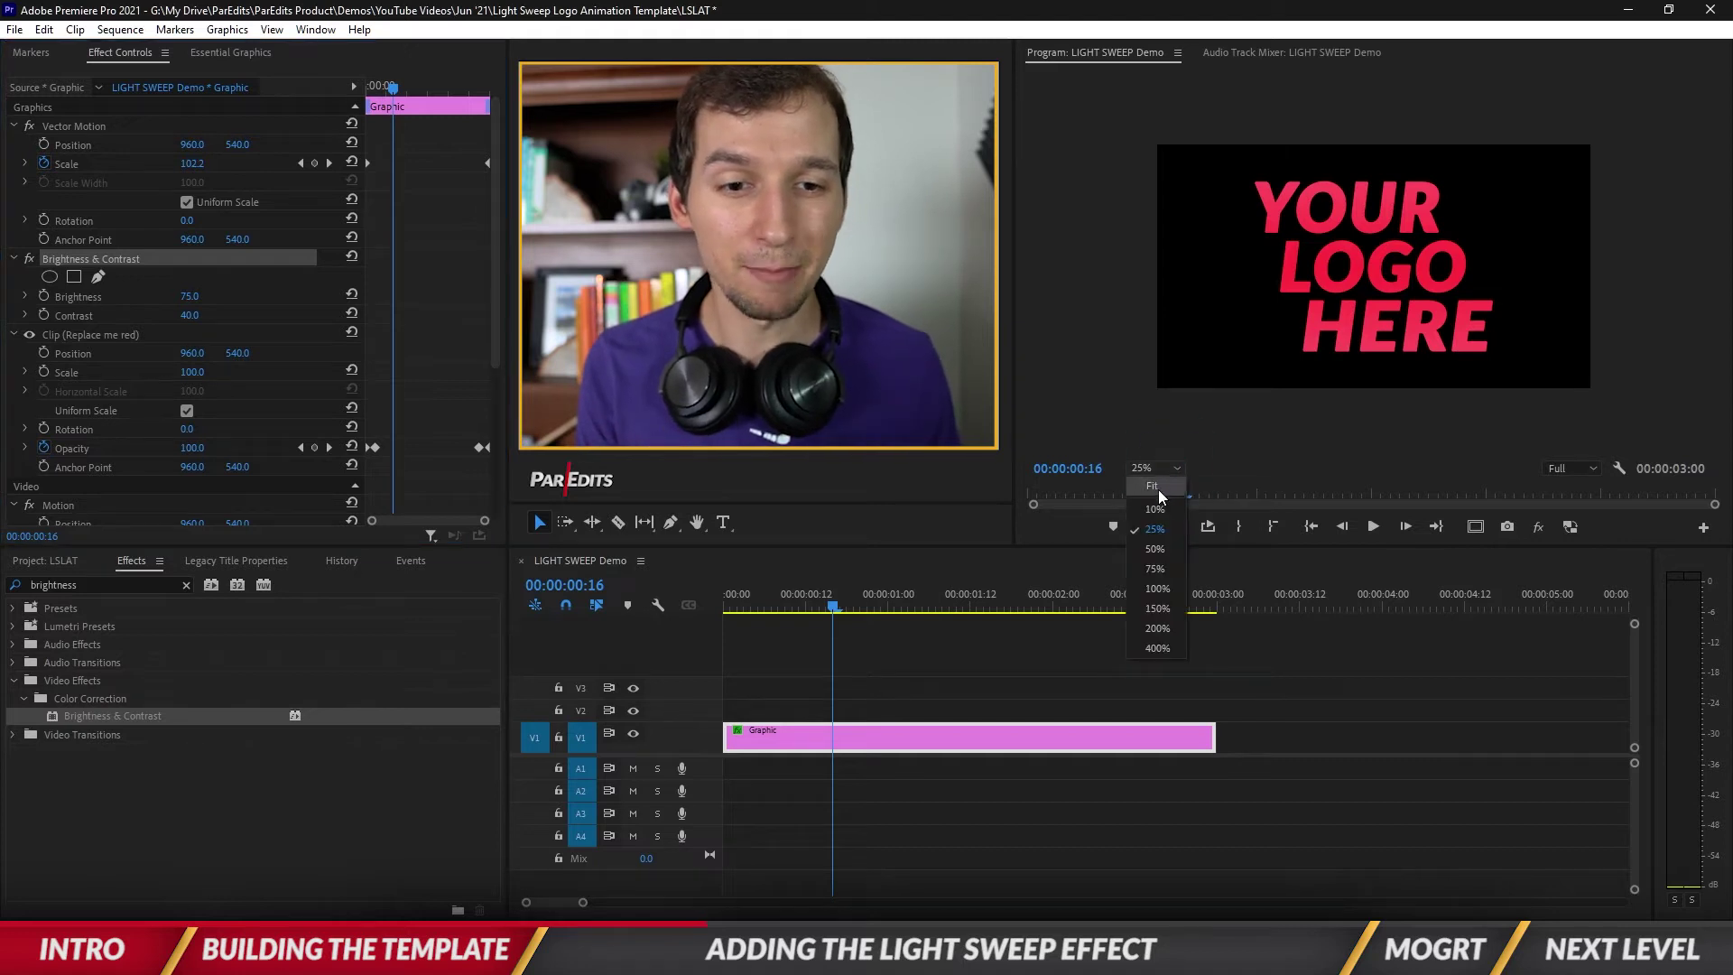
click(1157, 489)
click(1164, 468)
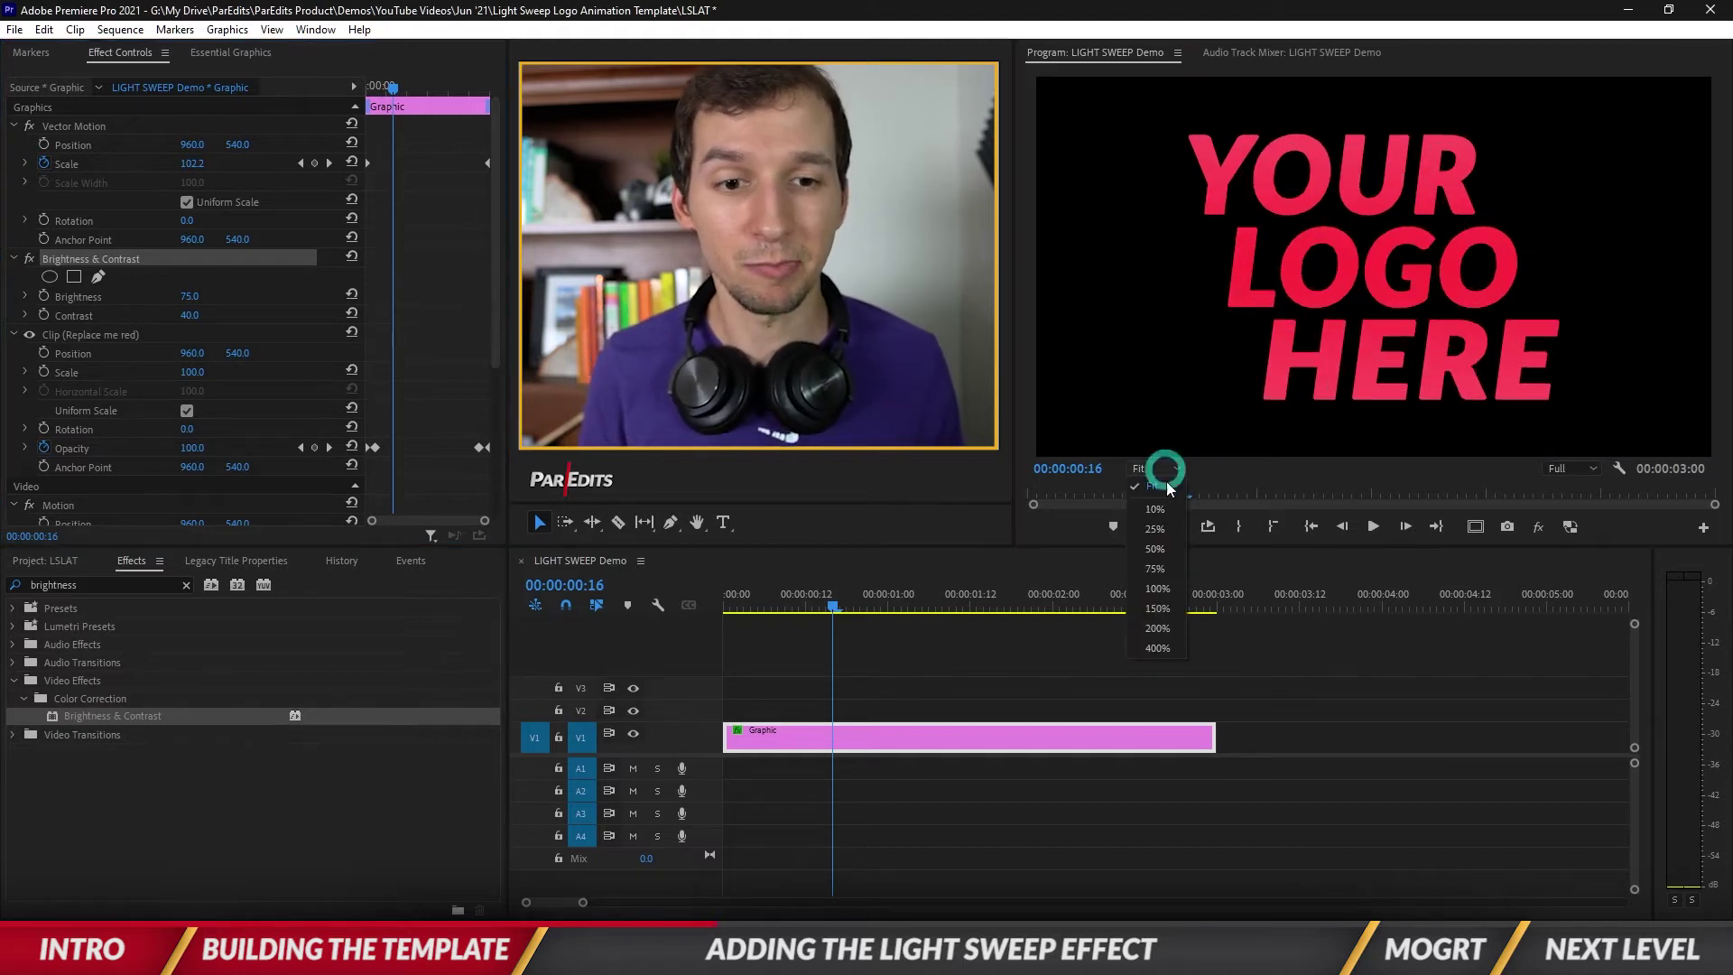
click(1167, 529)
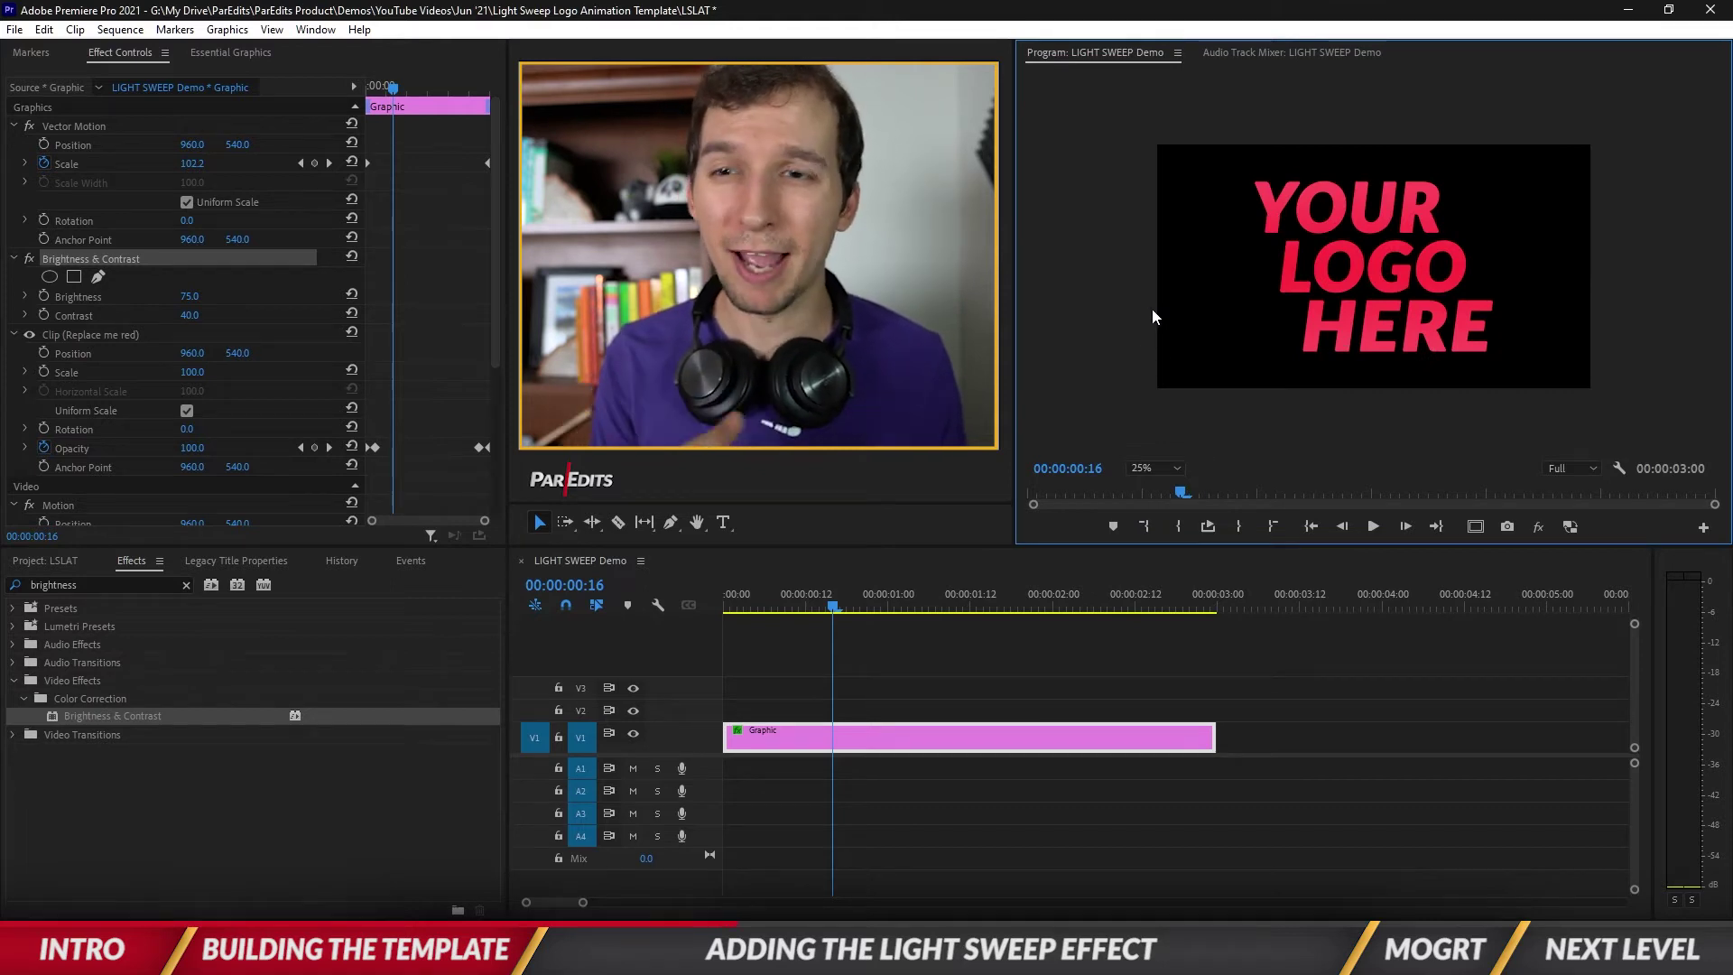
Draw a slanted pen mask across the logo for Brightness & Contrast, feathered to 113.
click(100, 276)
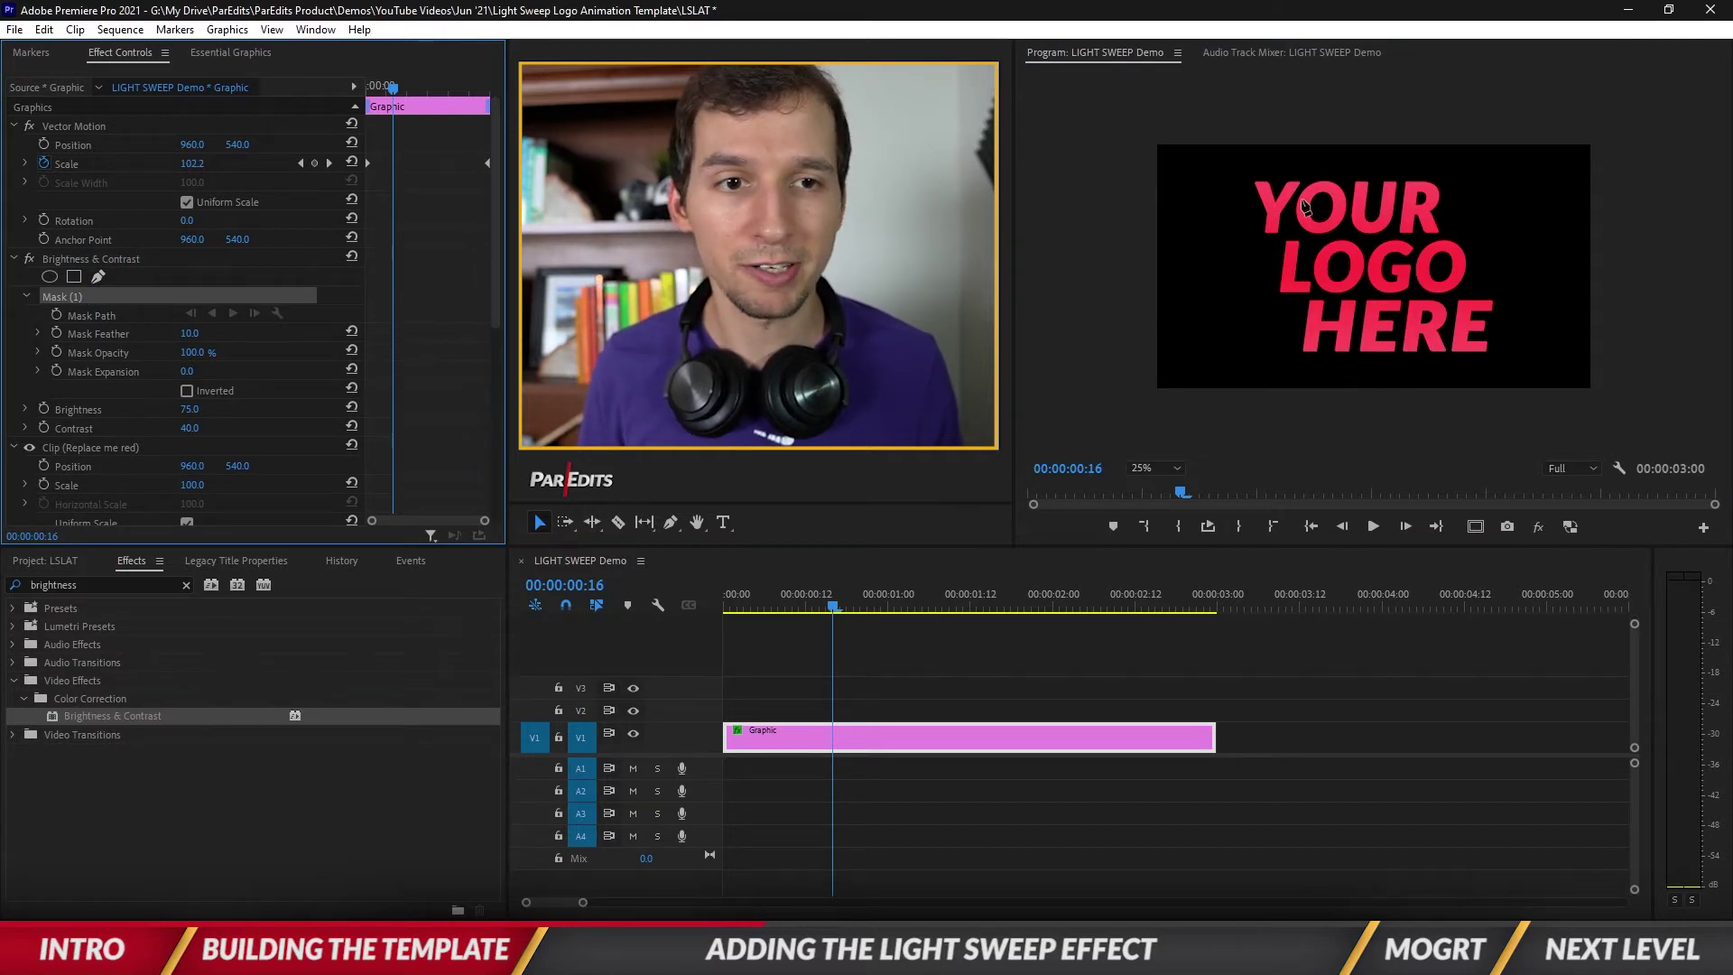
click(1289, 135)
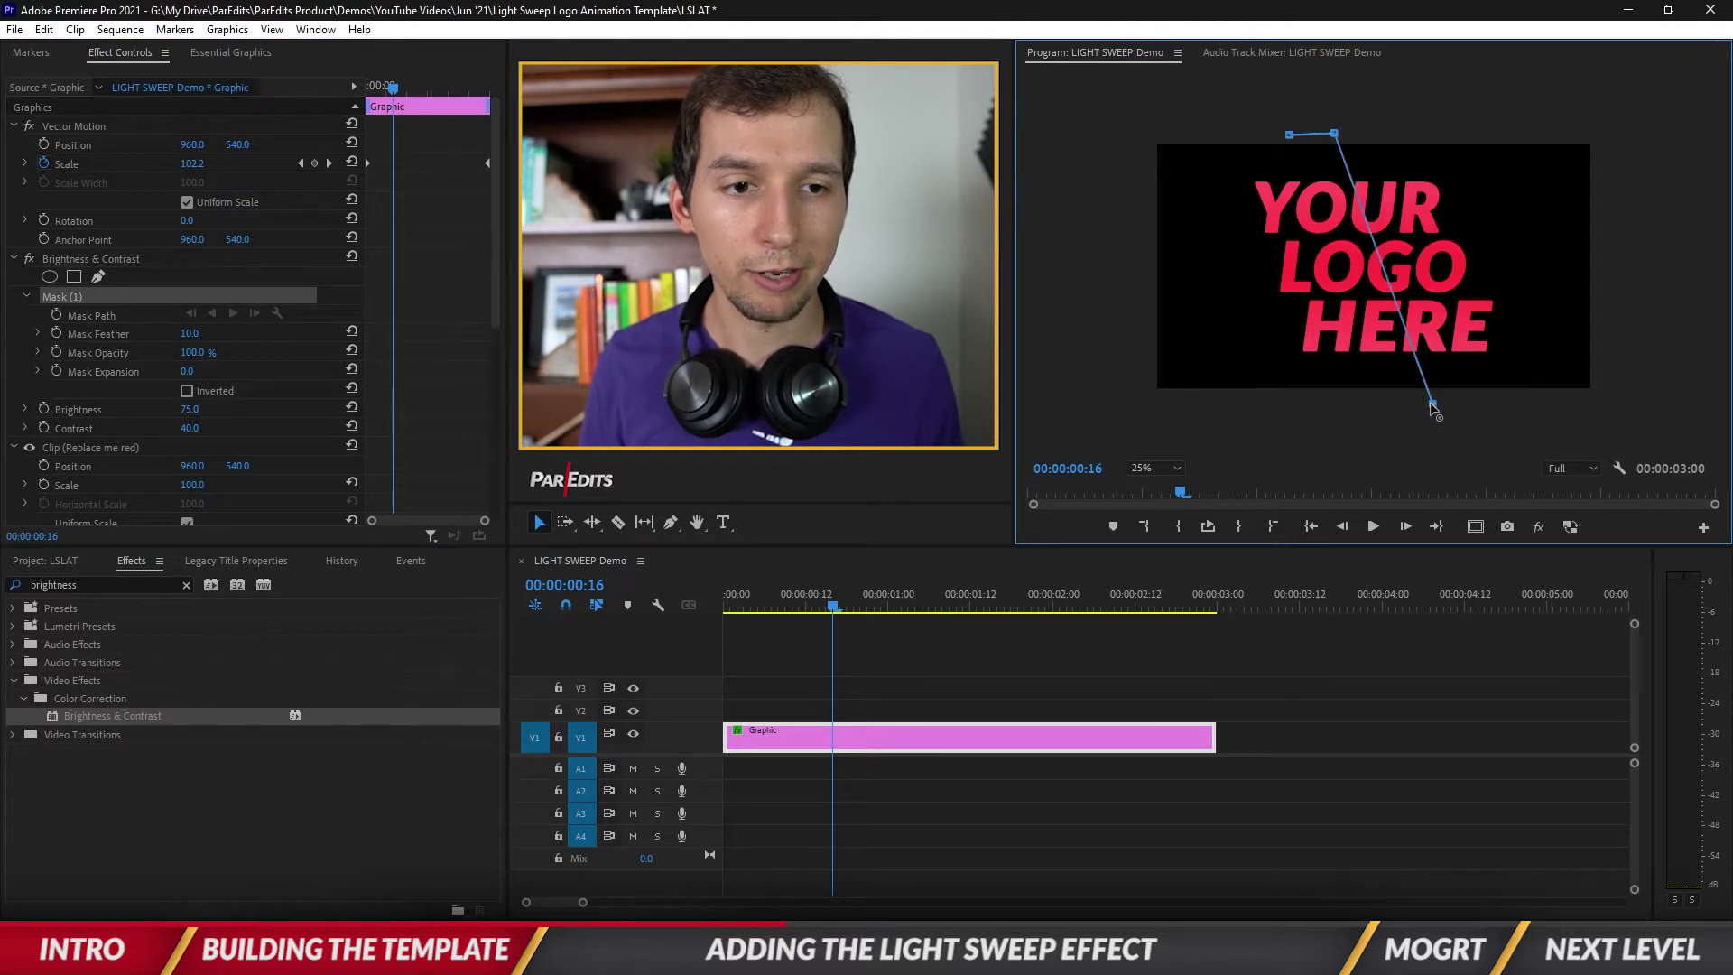
click(1288, 135)
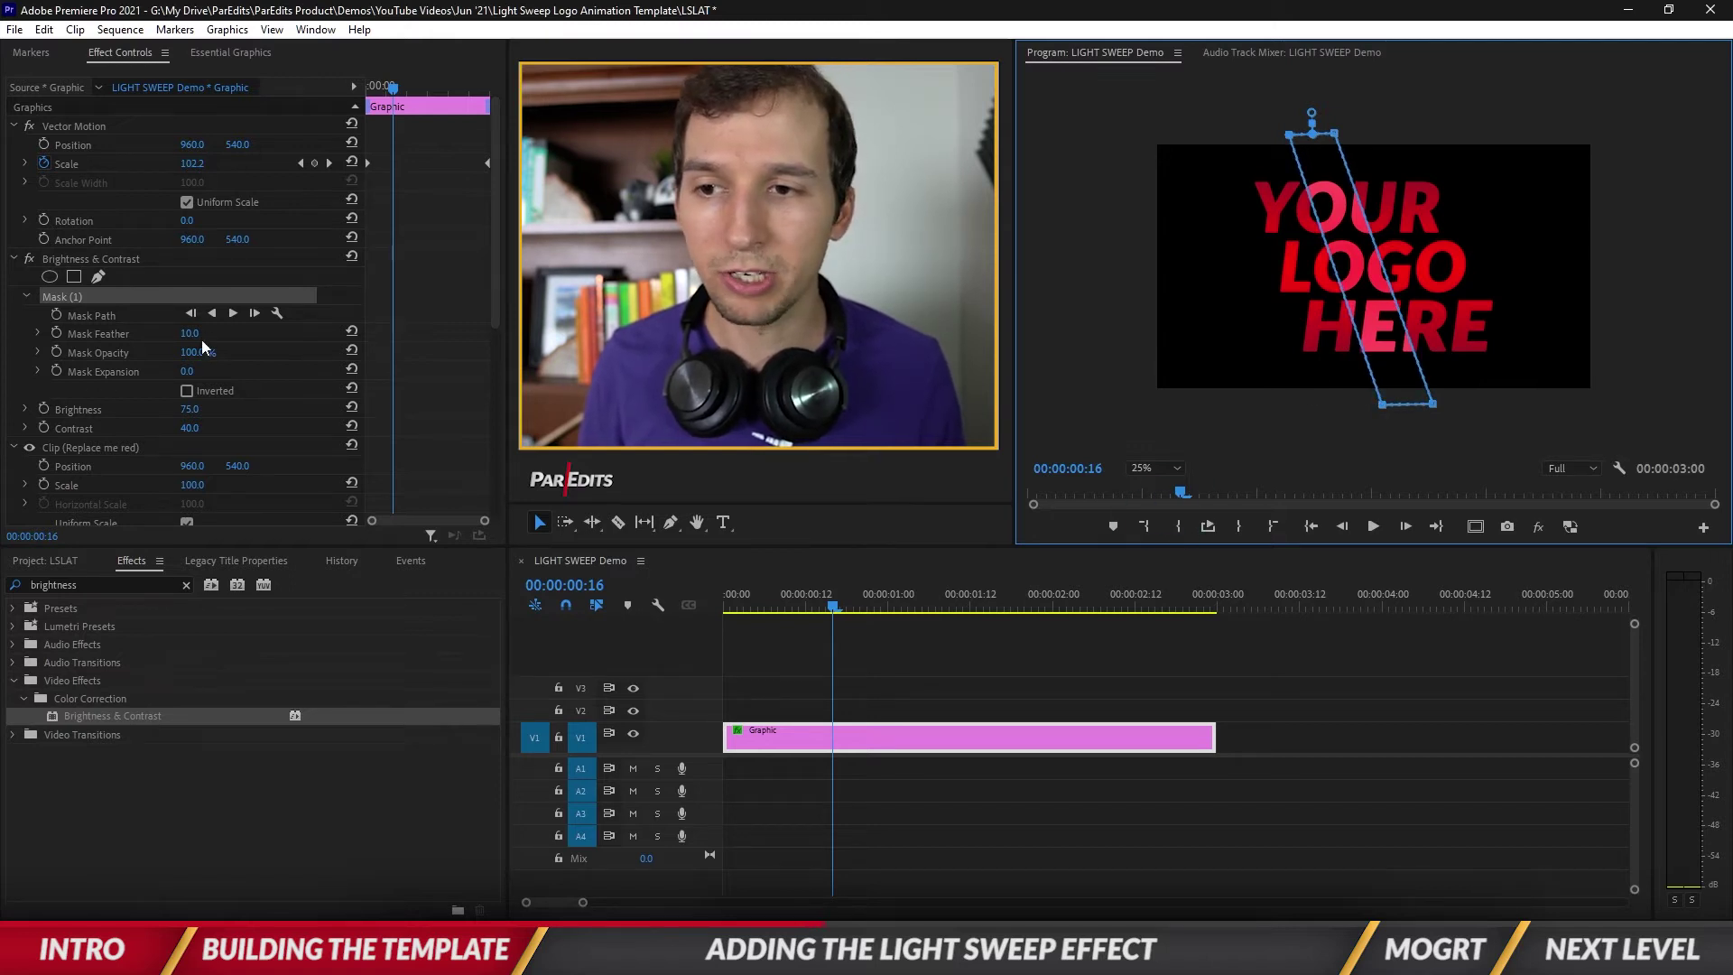
drag(193, 333, 193, 334)
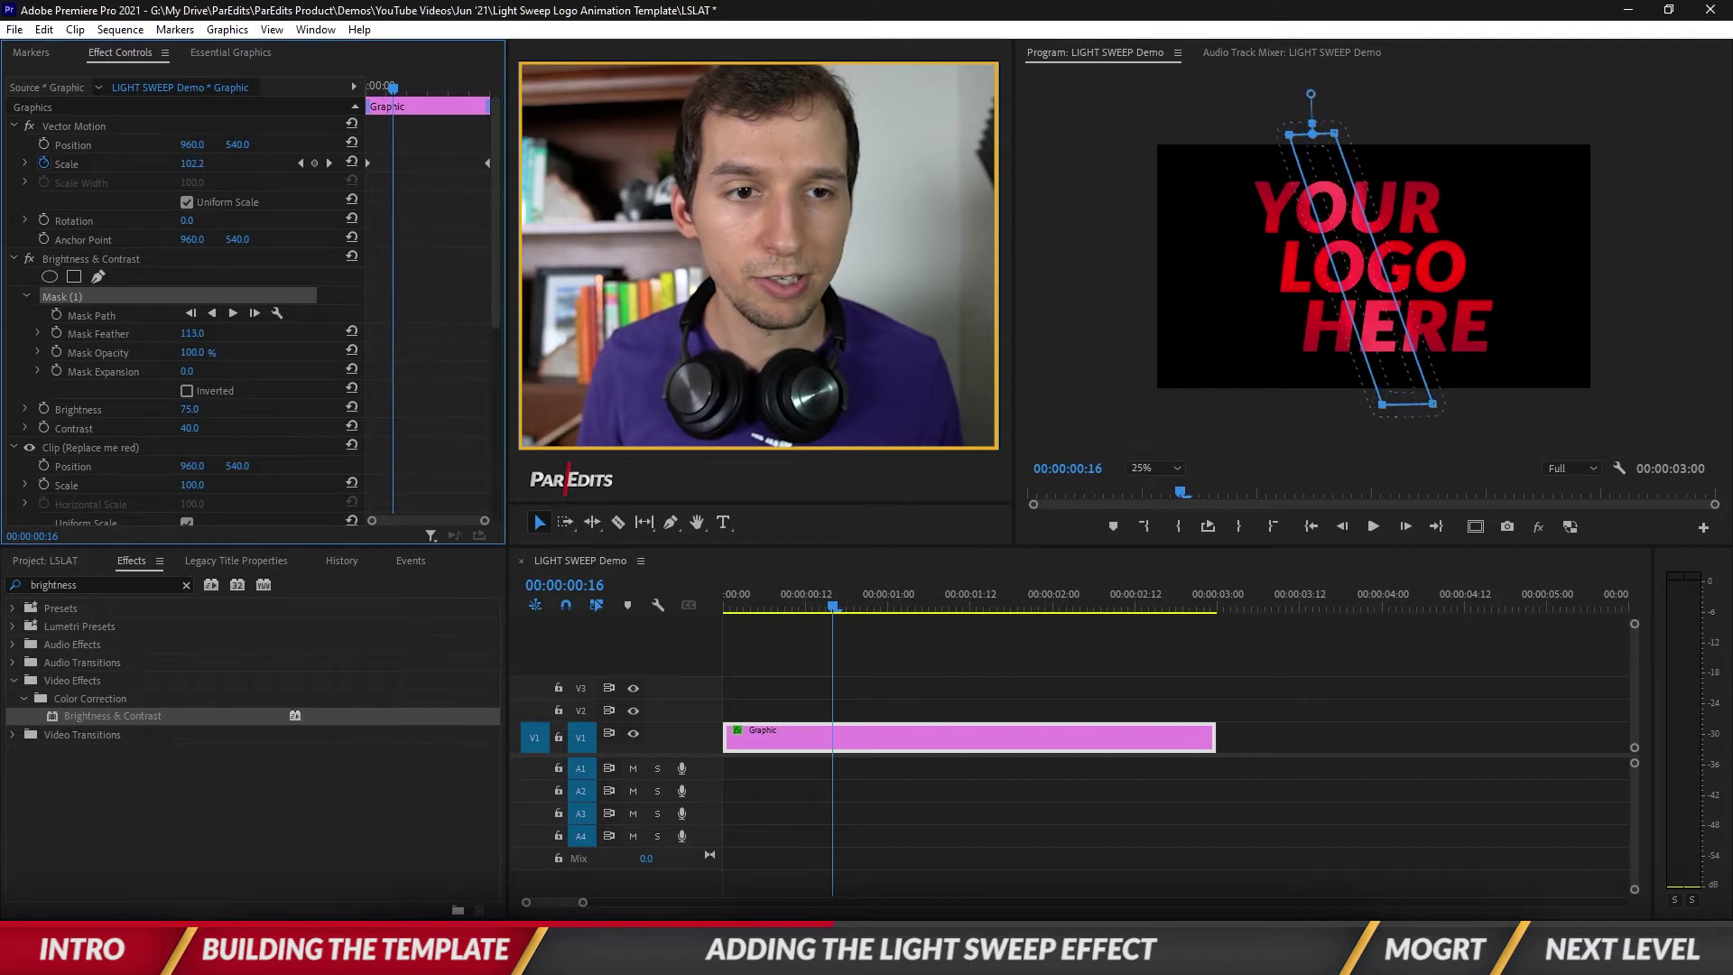
click(1187, 673)
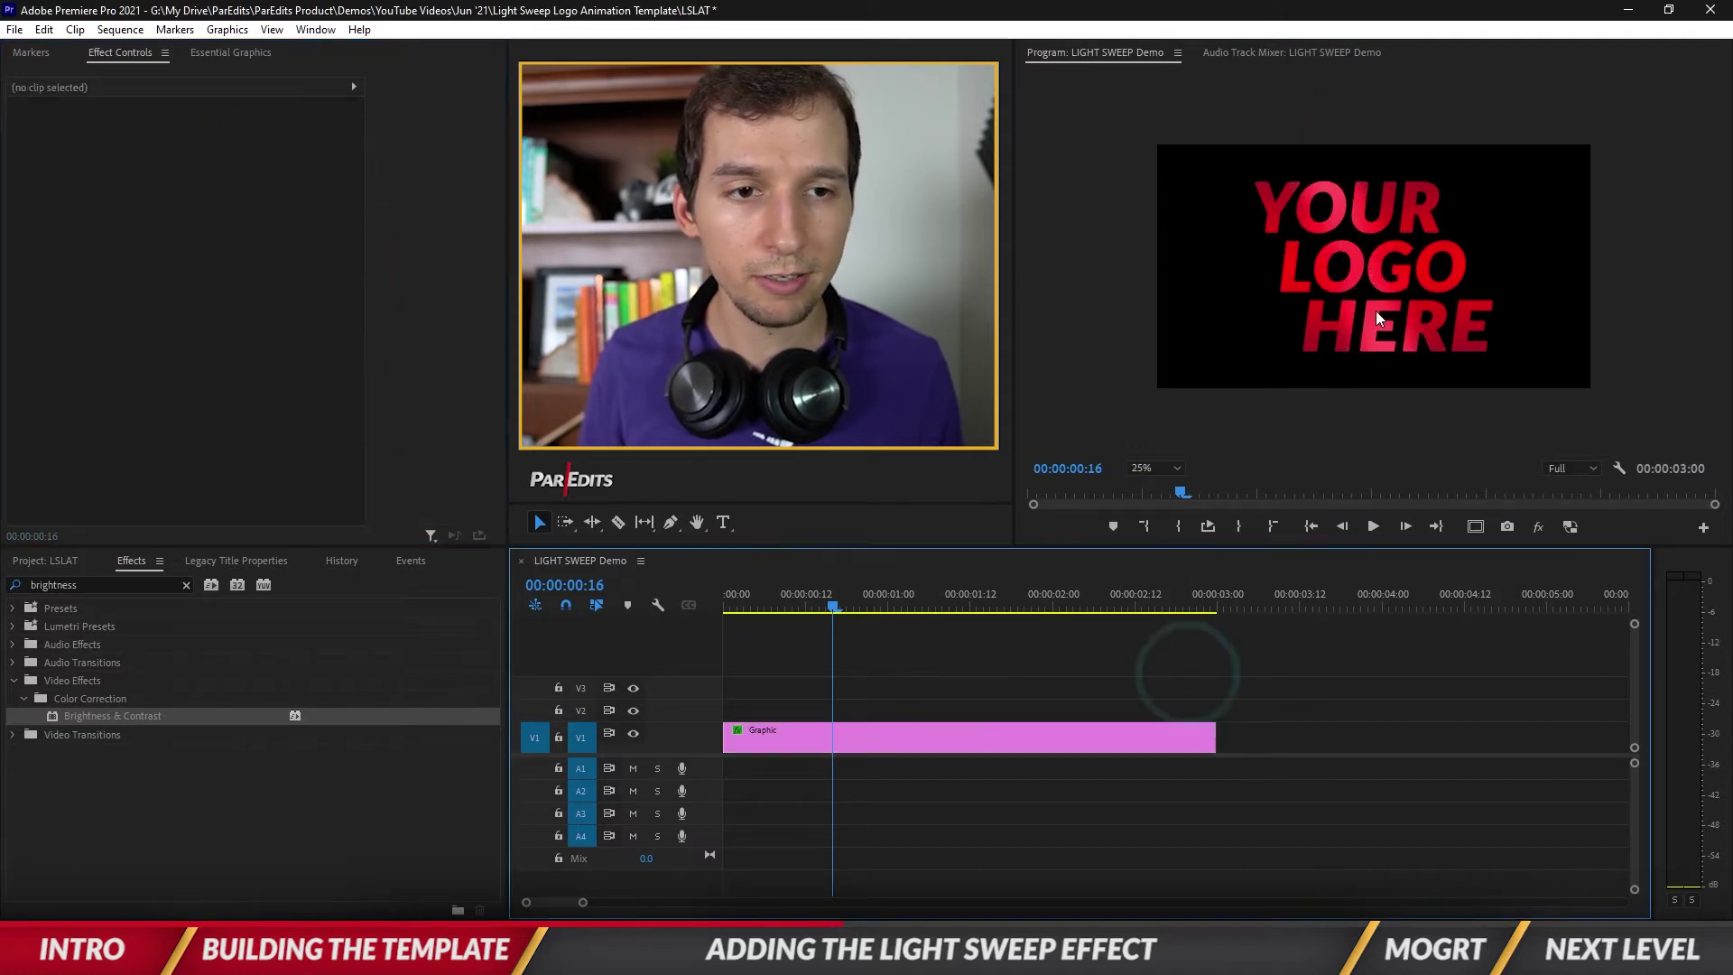
Move the mask band to the logo's left side and start Mask Path keyframing there.
click(918, 728)
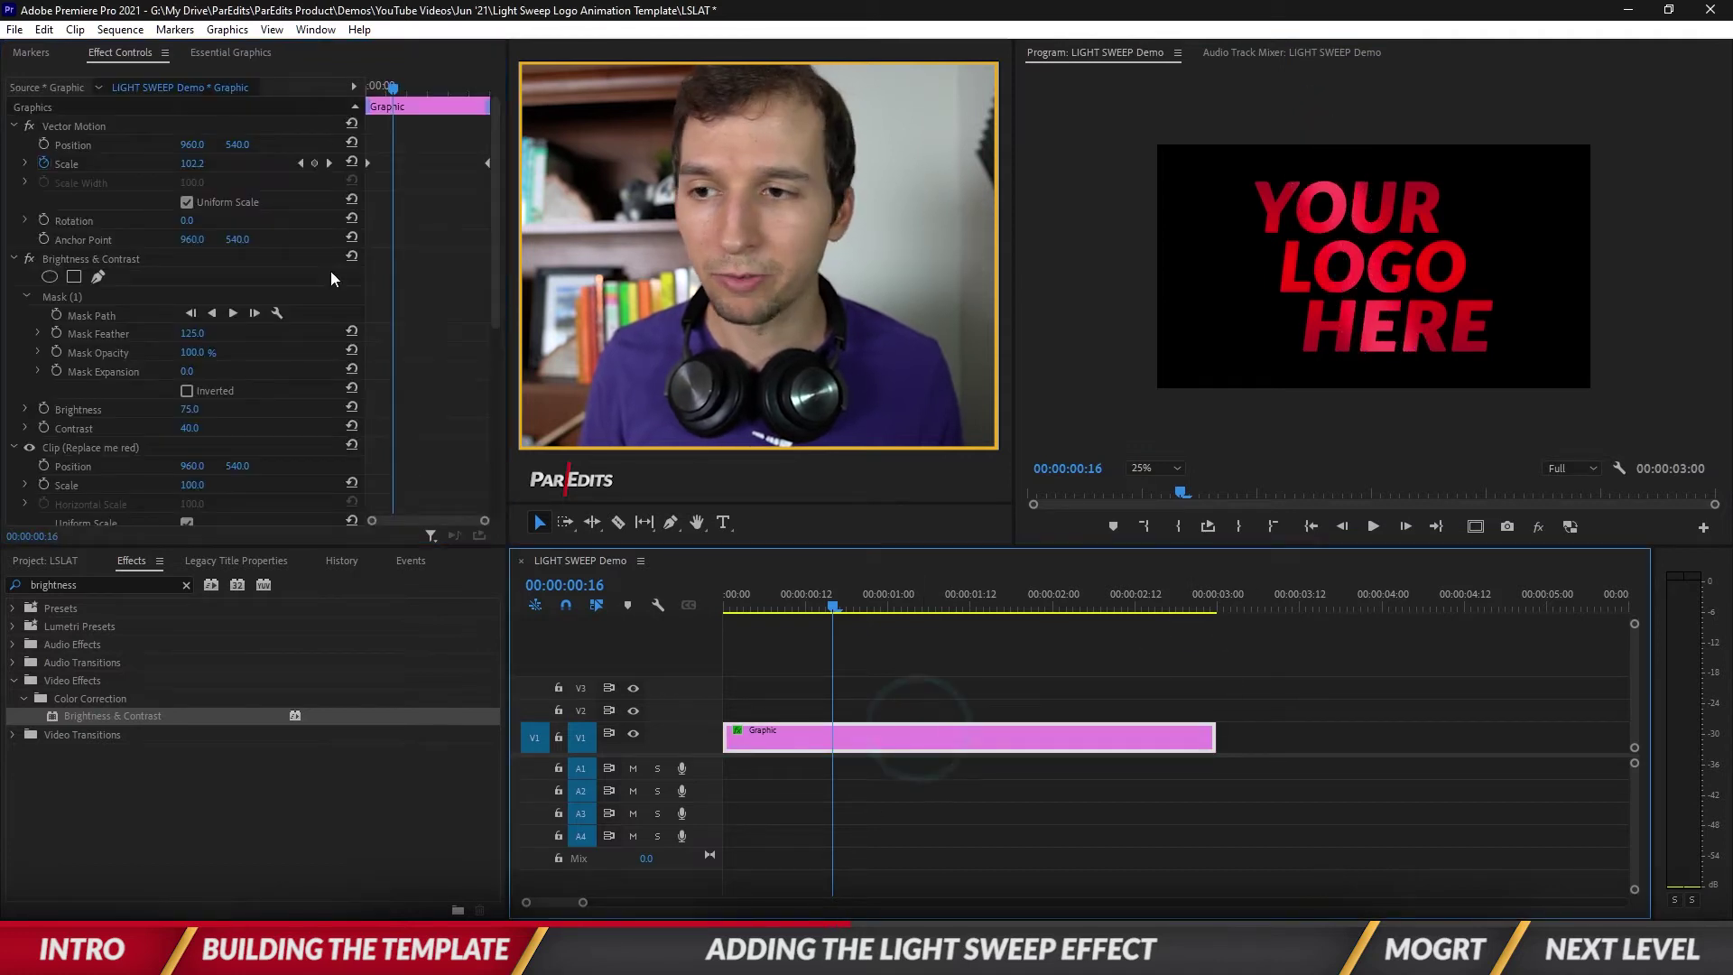
click(62, 296)
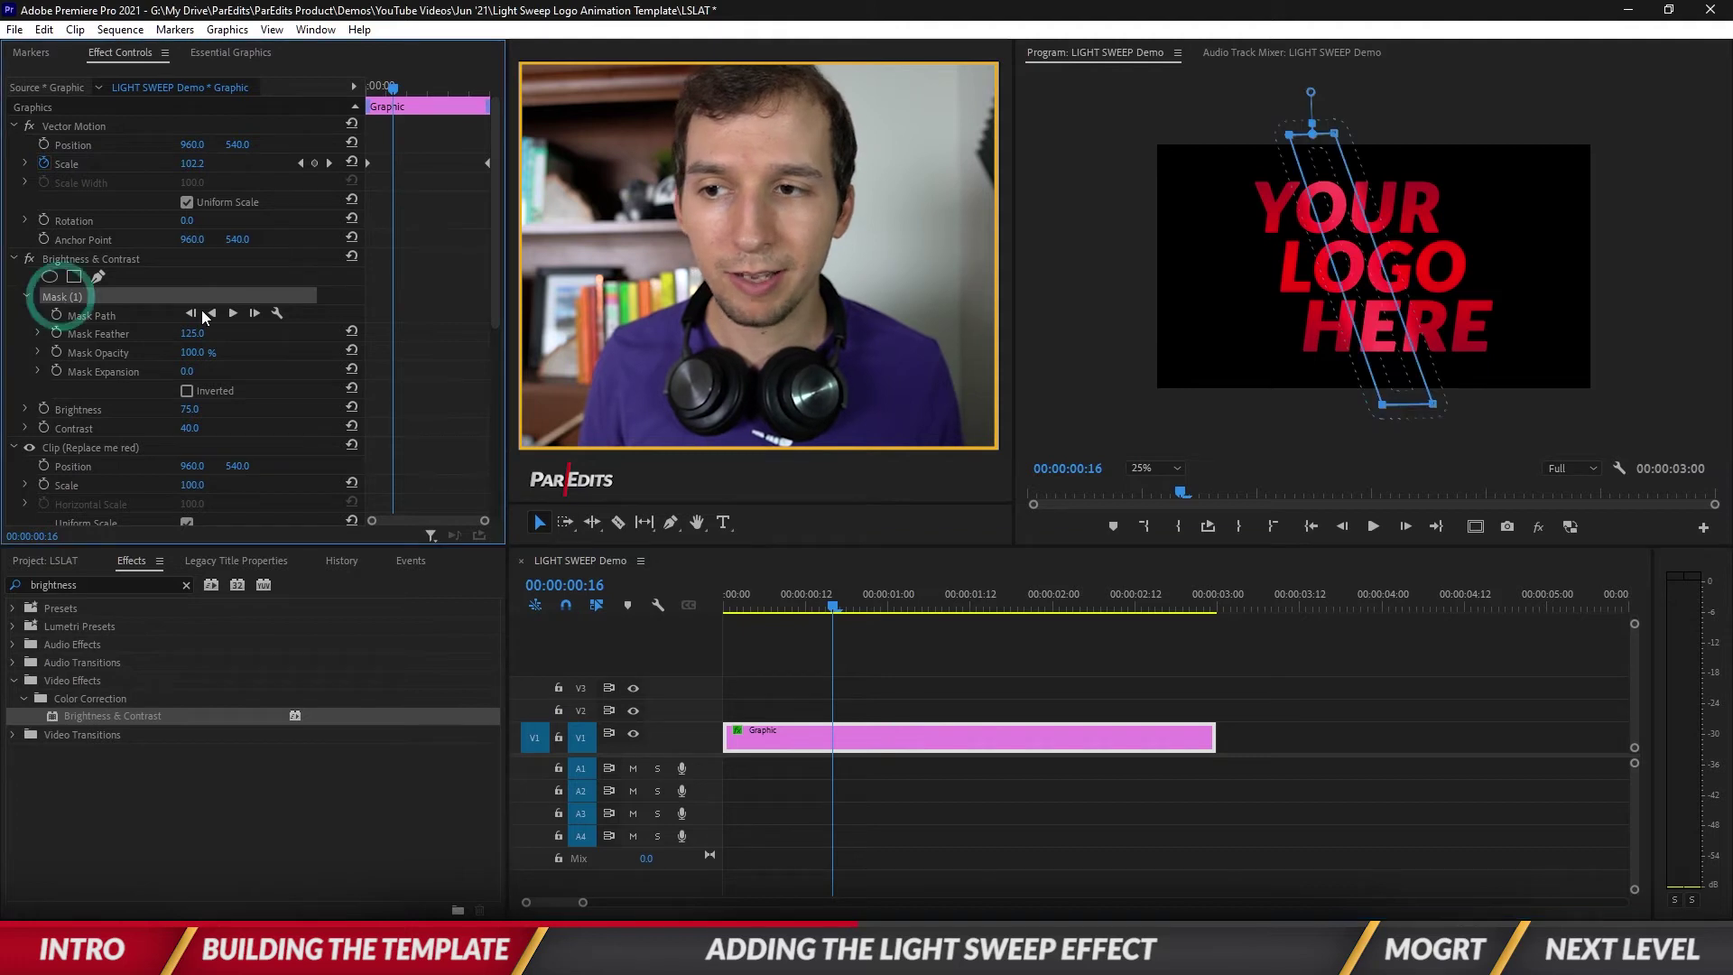
click(1360, 267)
drag(1348, 266, 1288, 262)
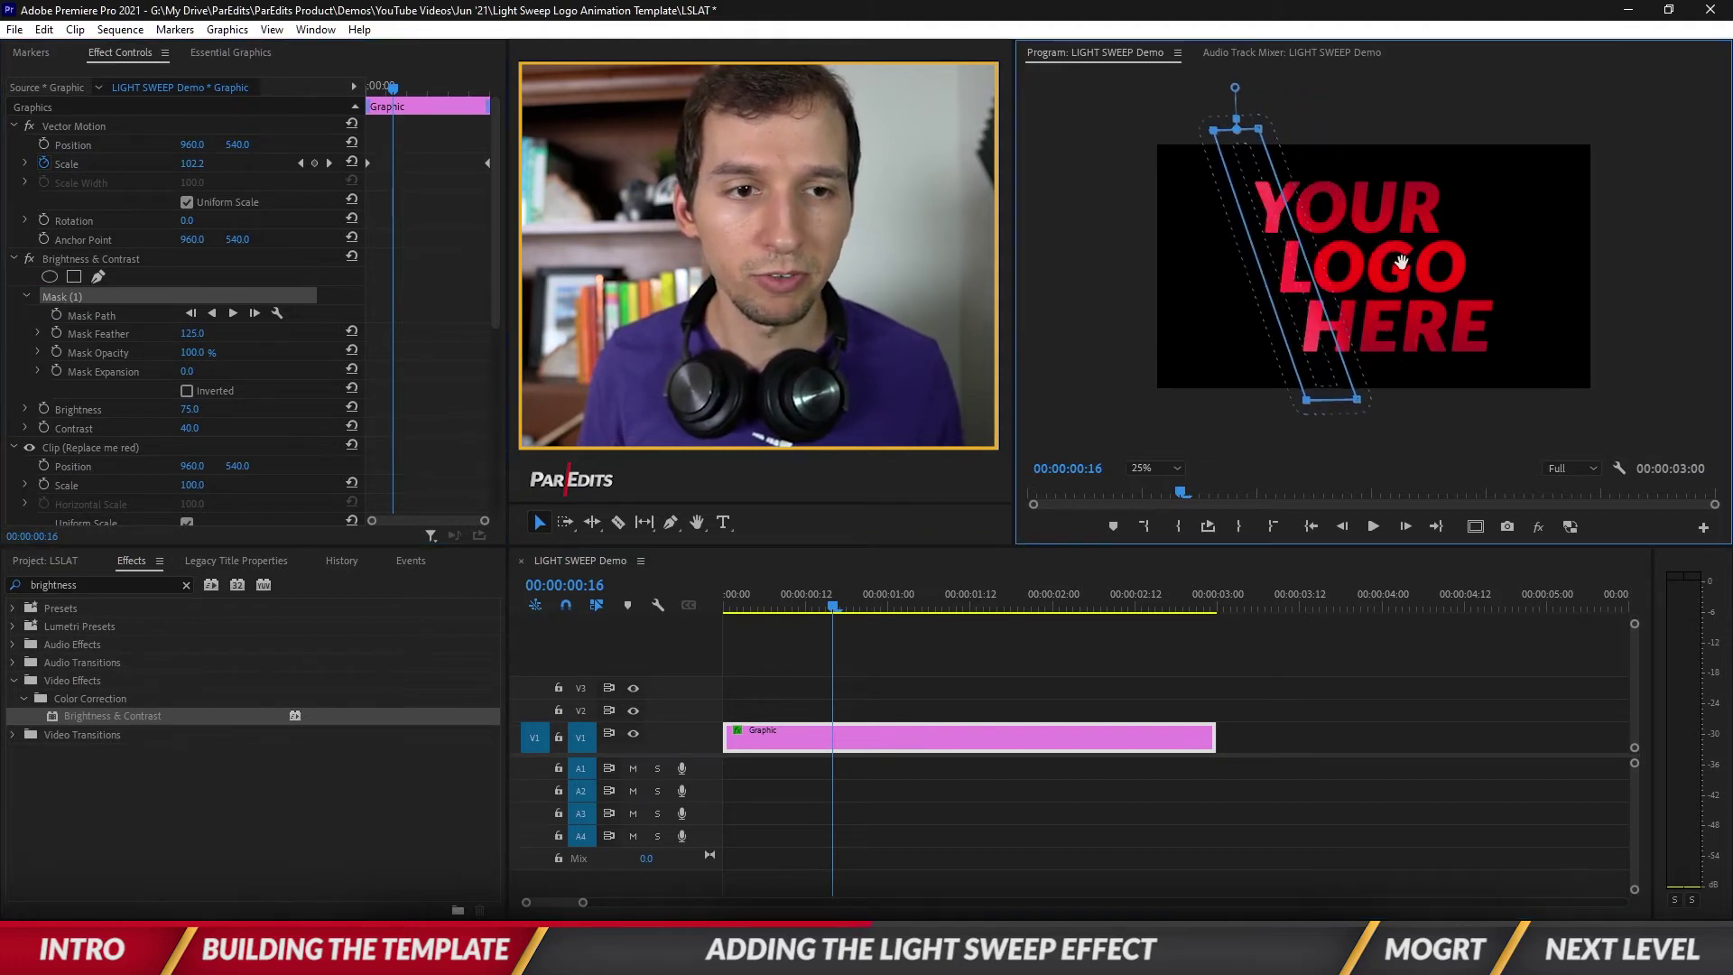
drag(1402, 262, 1175, 272)
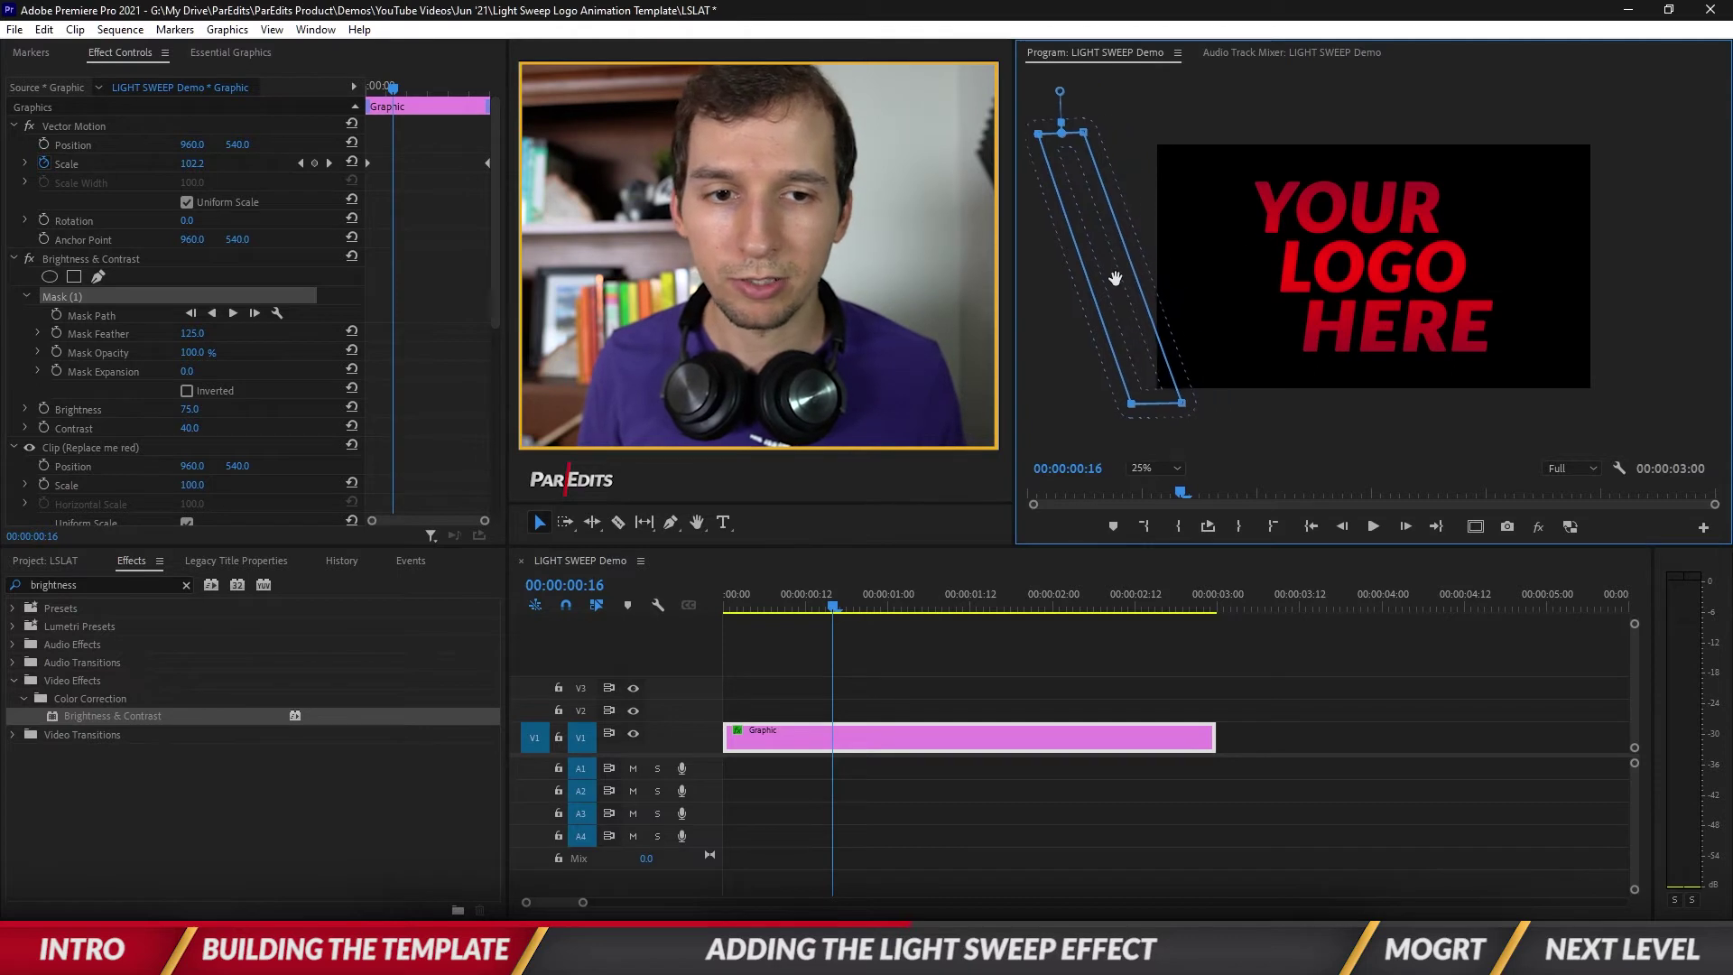
click(56, 315)
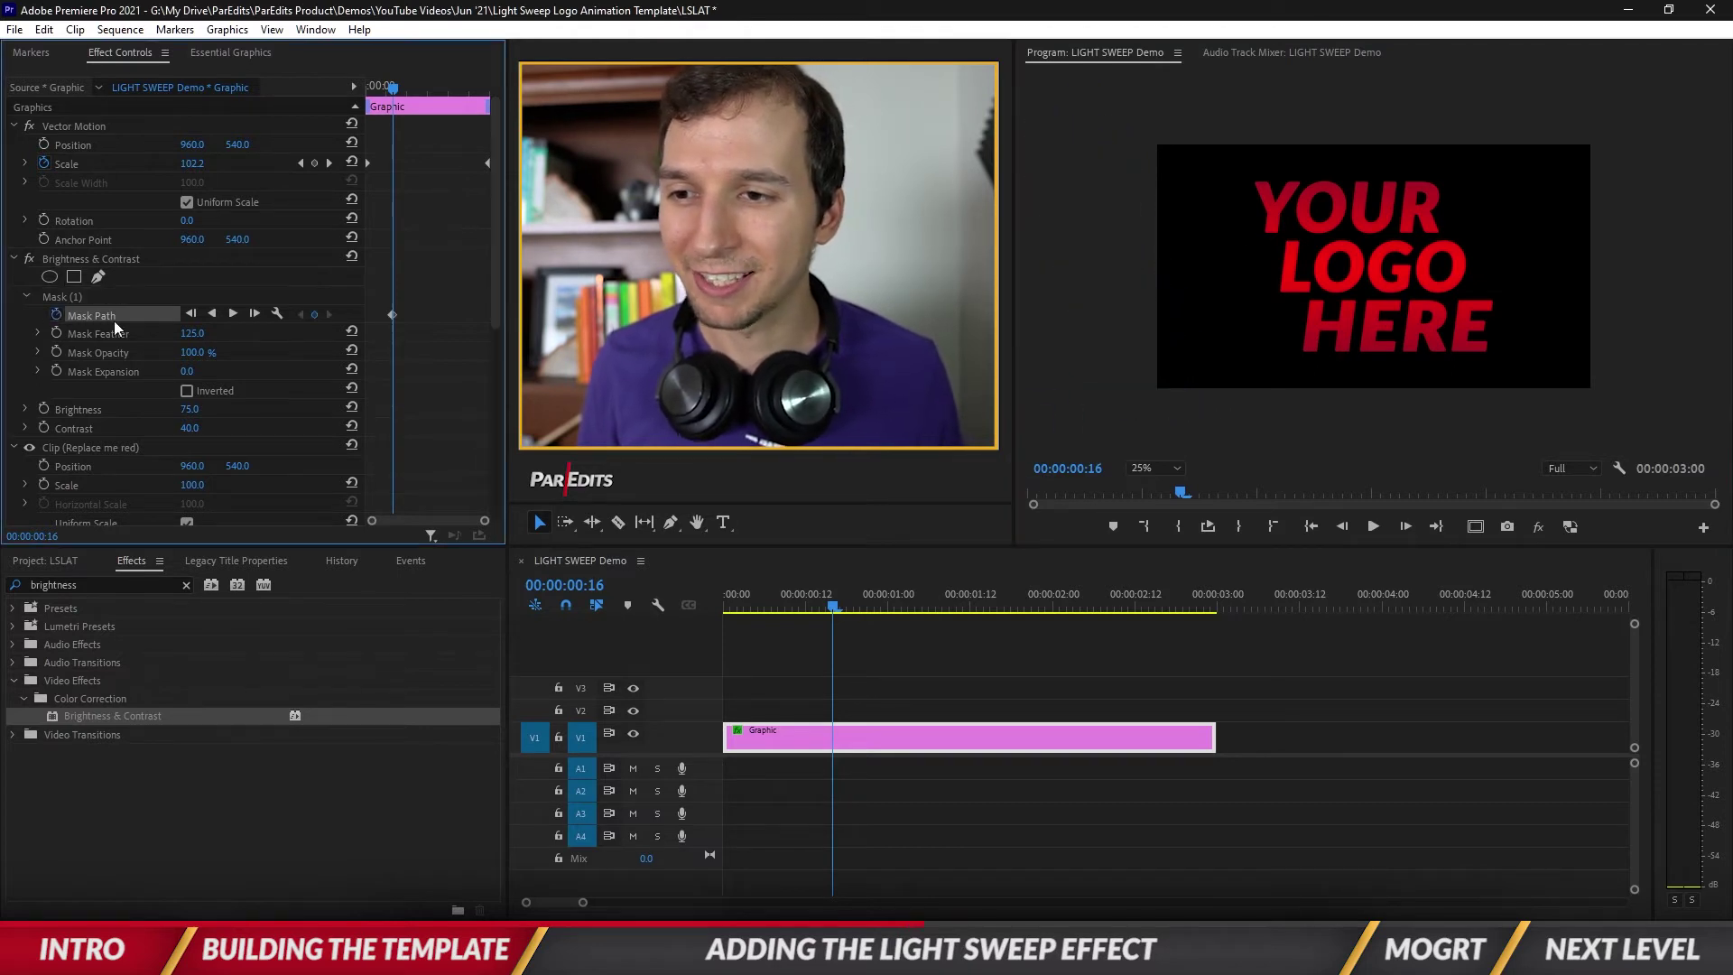
At 00:00:01:10 drag the mask to the logo's right, then shift that keyframe near the clip end.
click(73, 295)
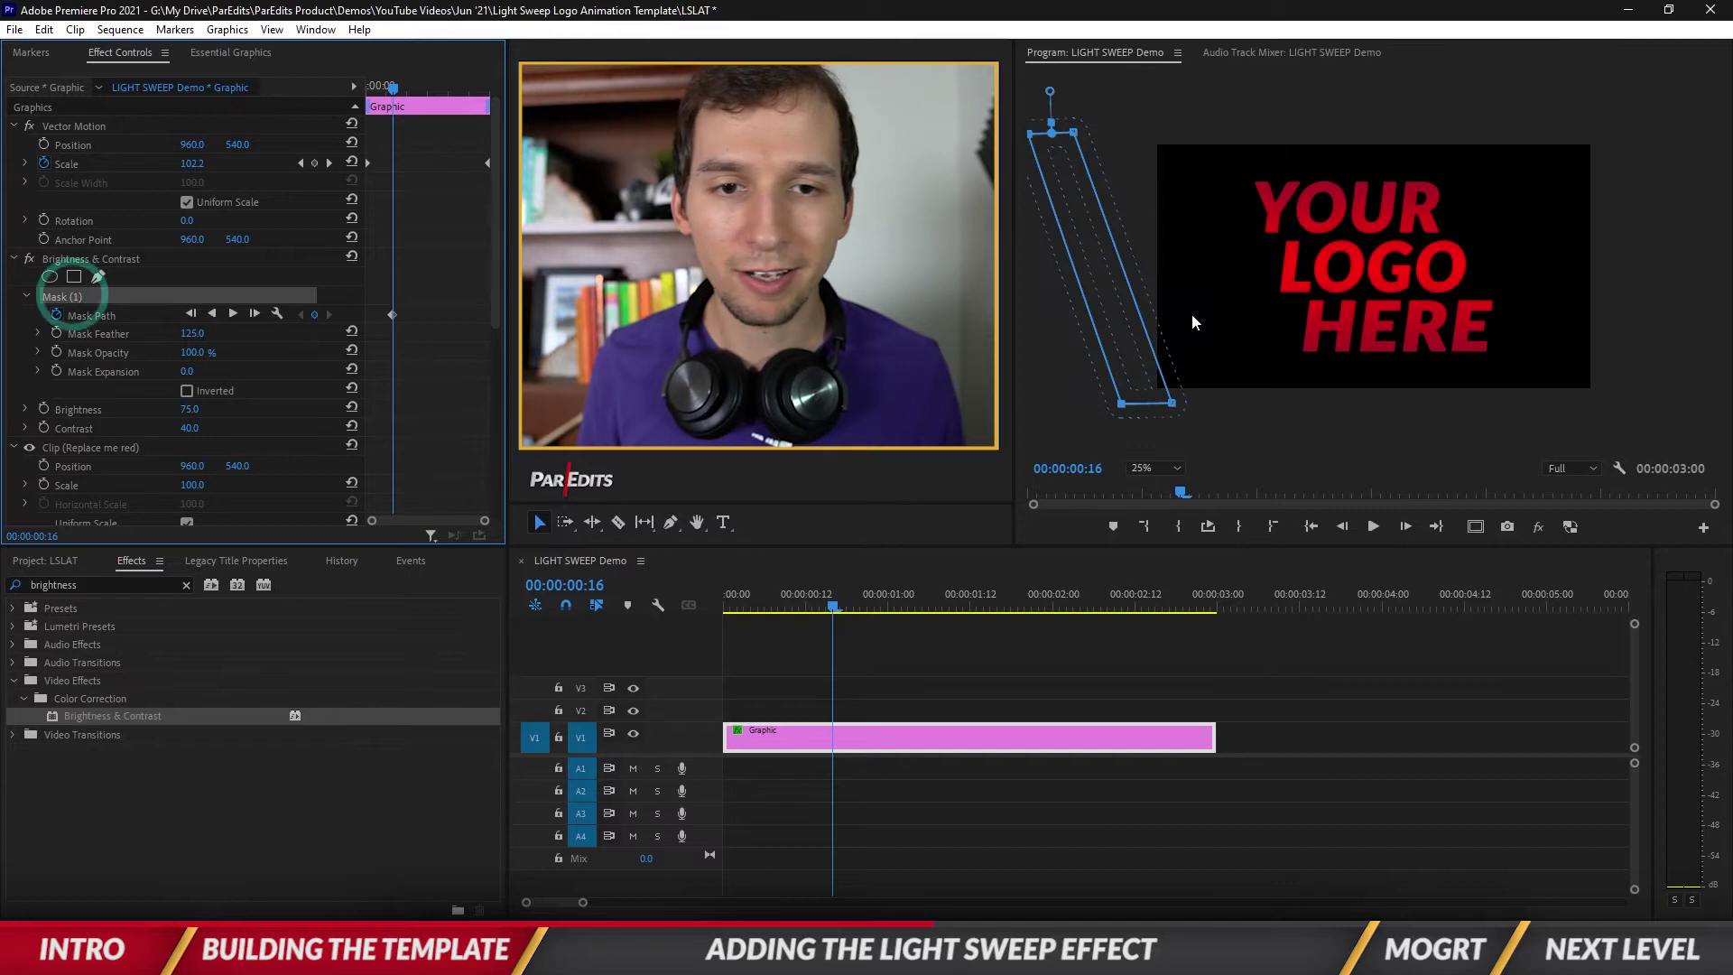
click(424, 88)
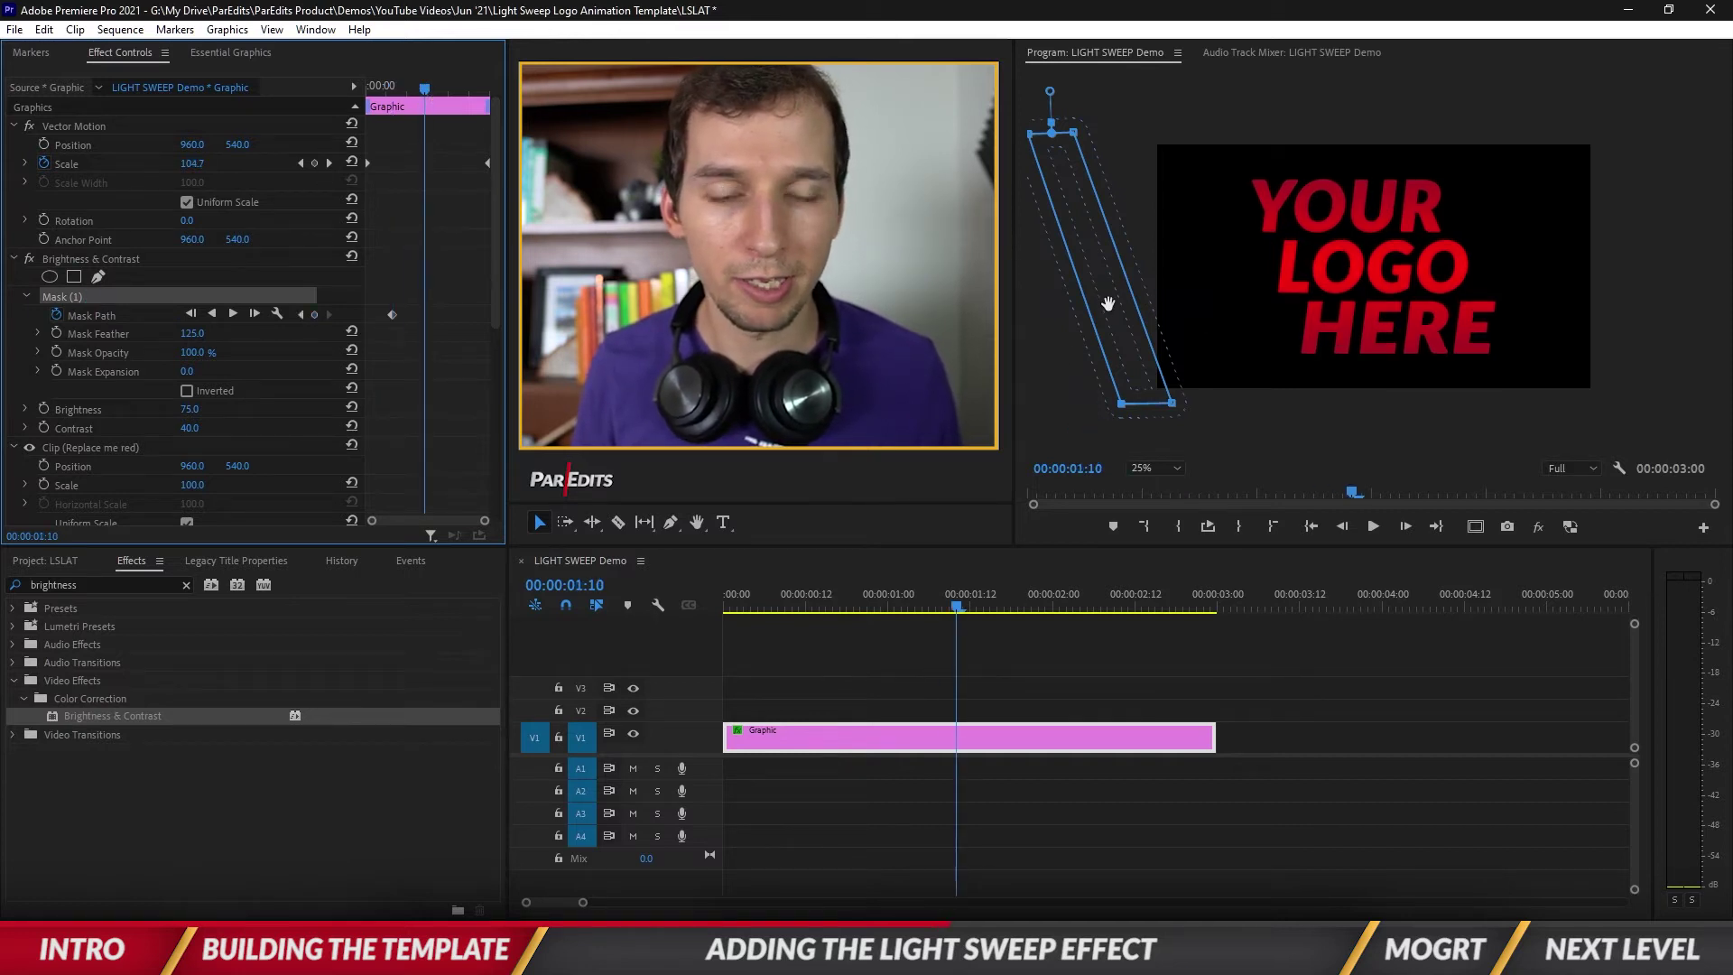
drag(1108, 303, 1607, 300)
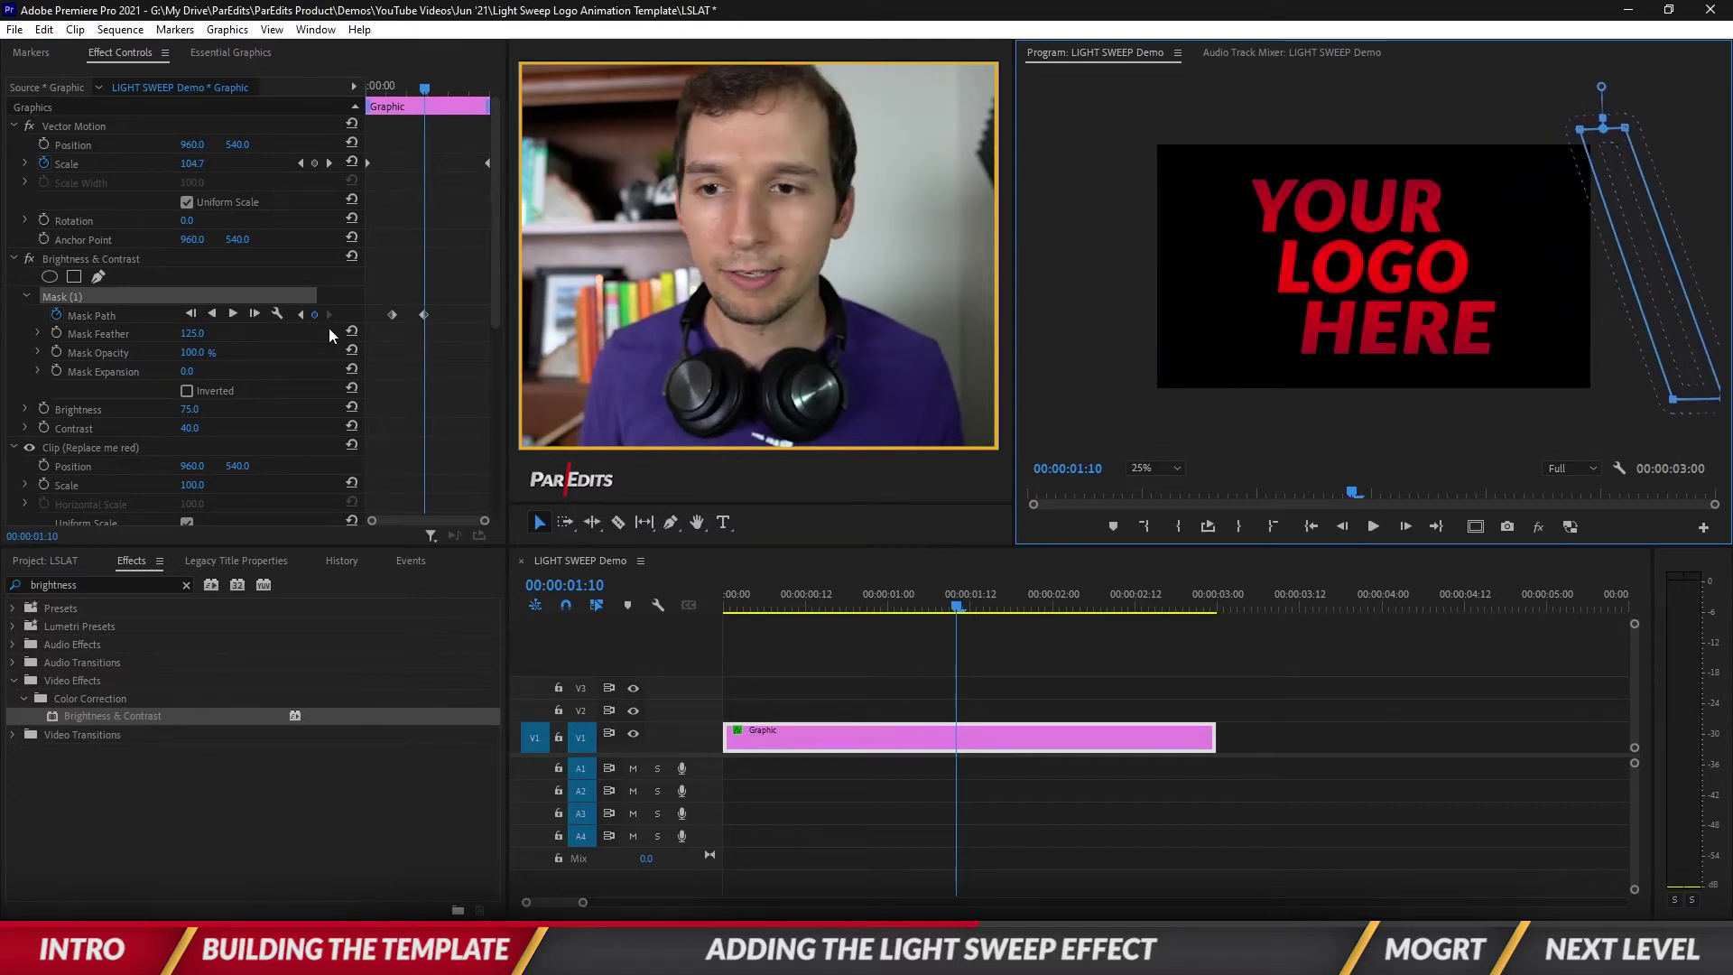
click(393, 315)
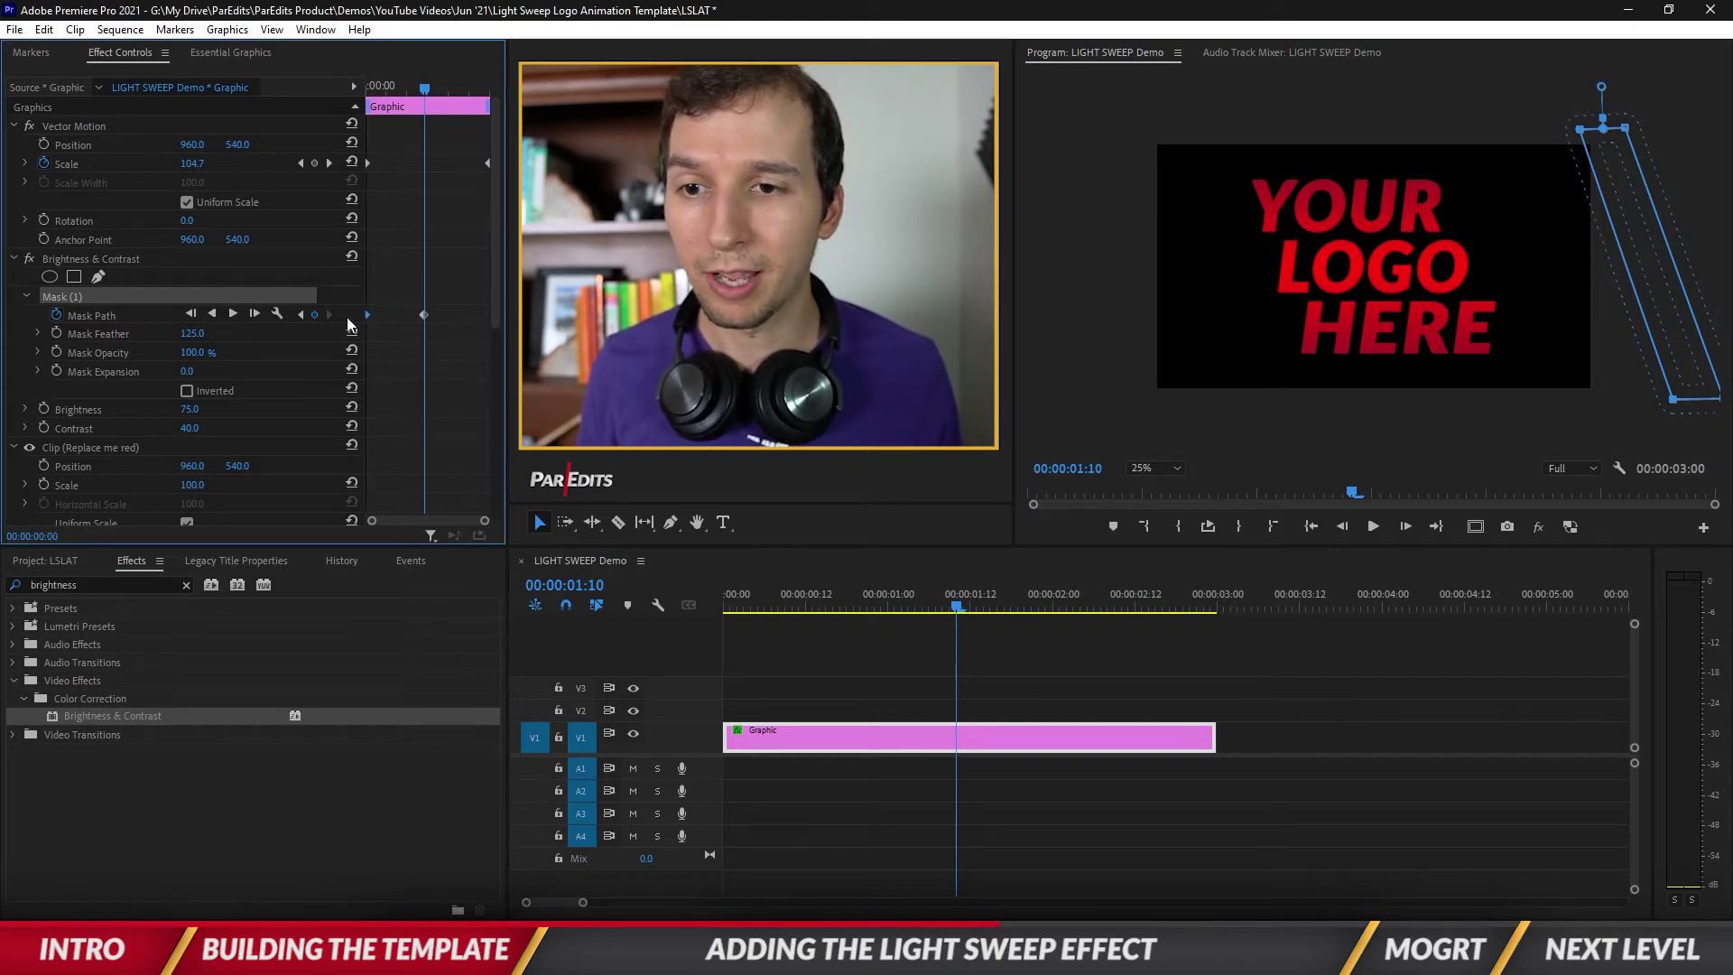
drag(429, 326, 486, 314)
drag(404, 87, 258, 90)
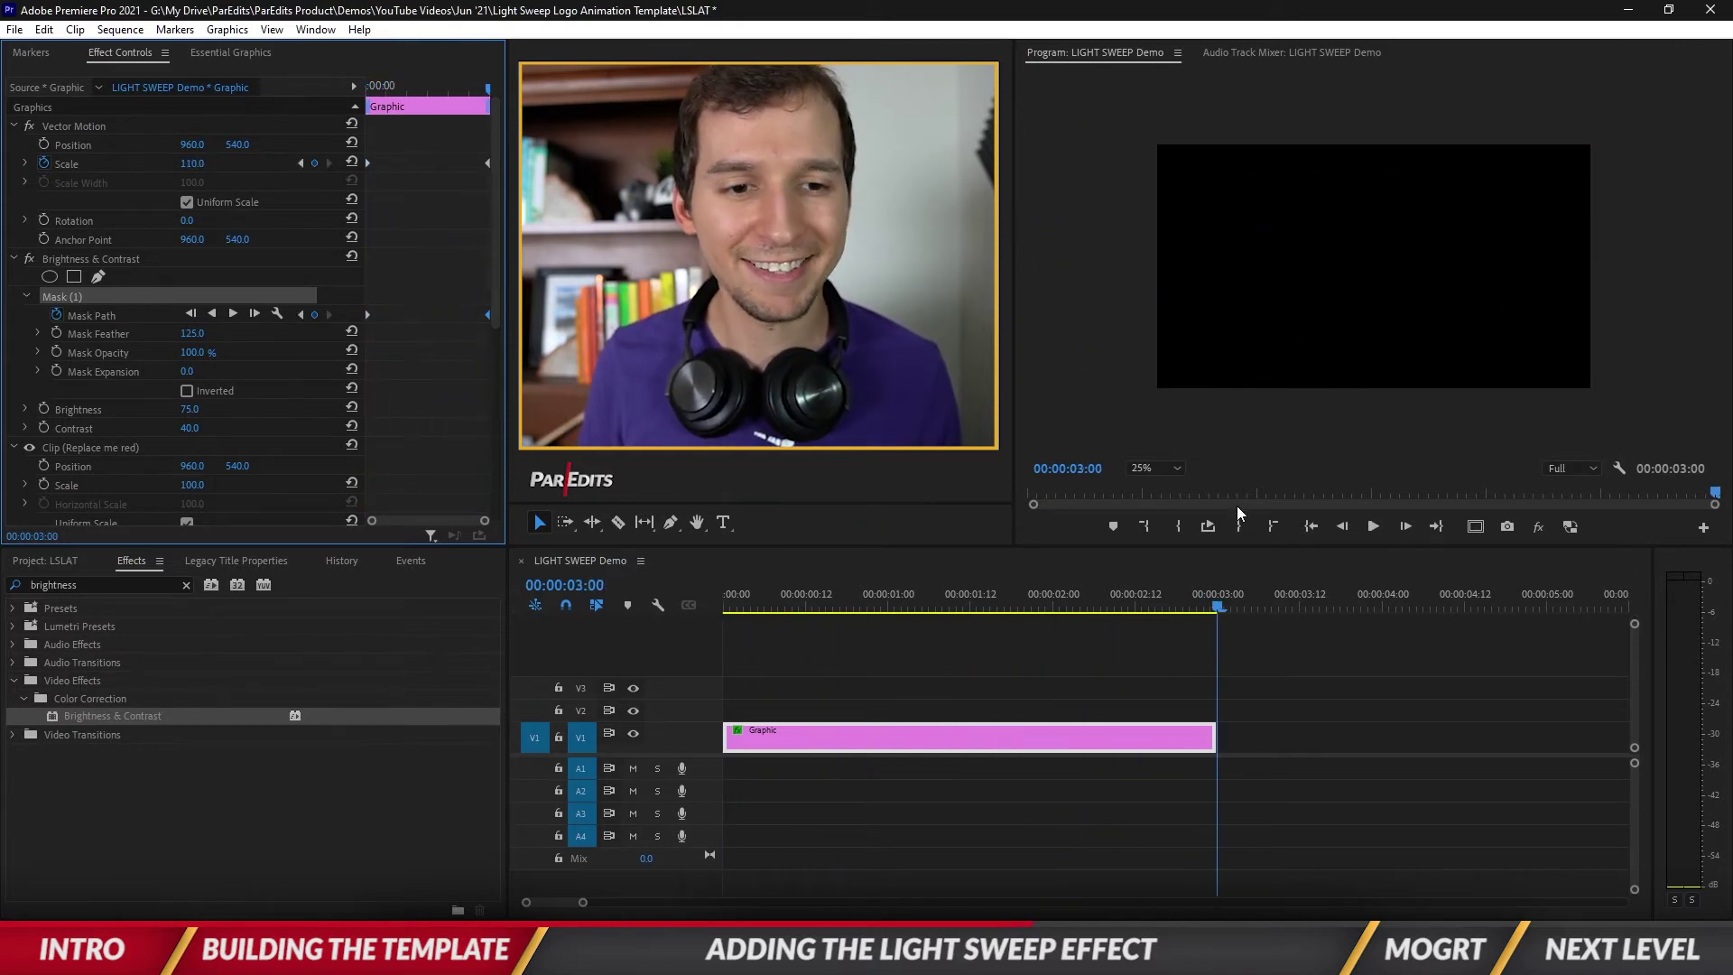
Loop-play the light sweep, fit the Program view, deselect the clip and play it again.
click(1208, 526)
key(space)
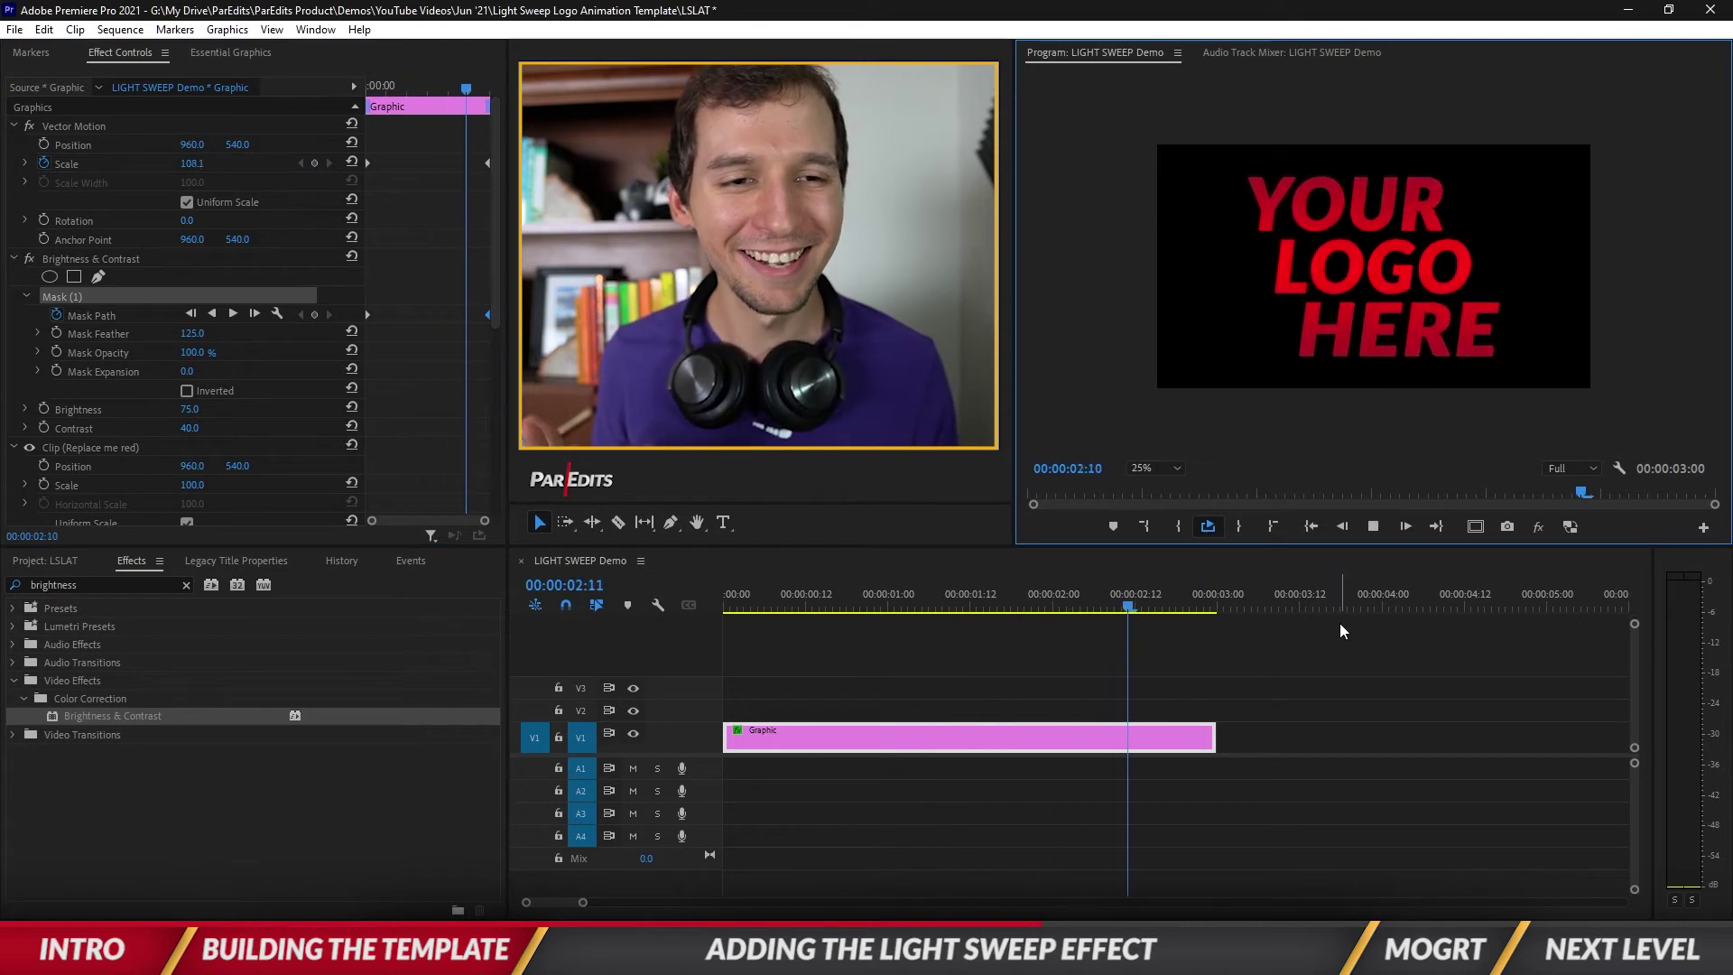
click(1372, 526)
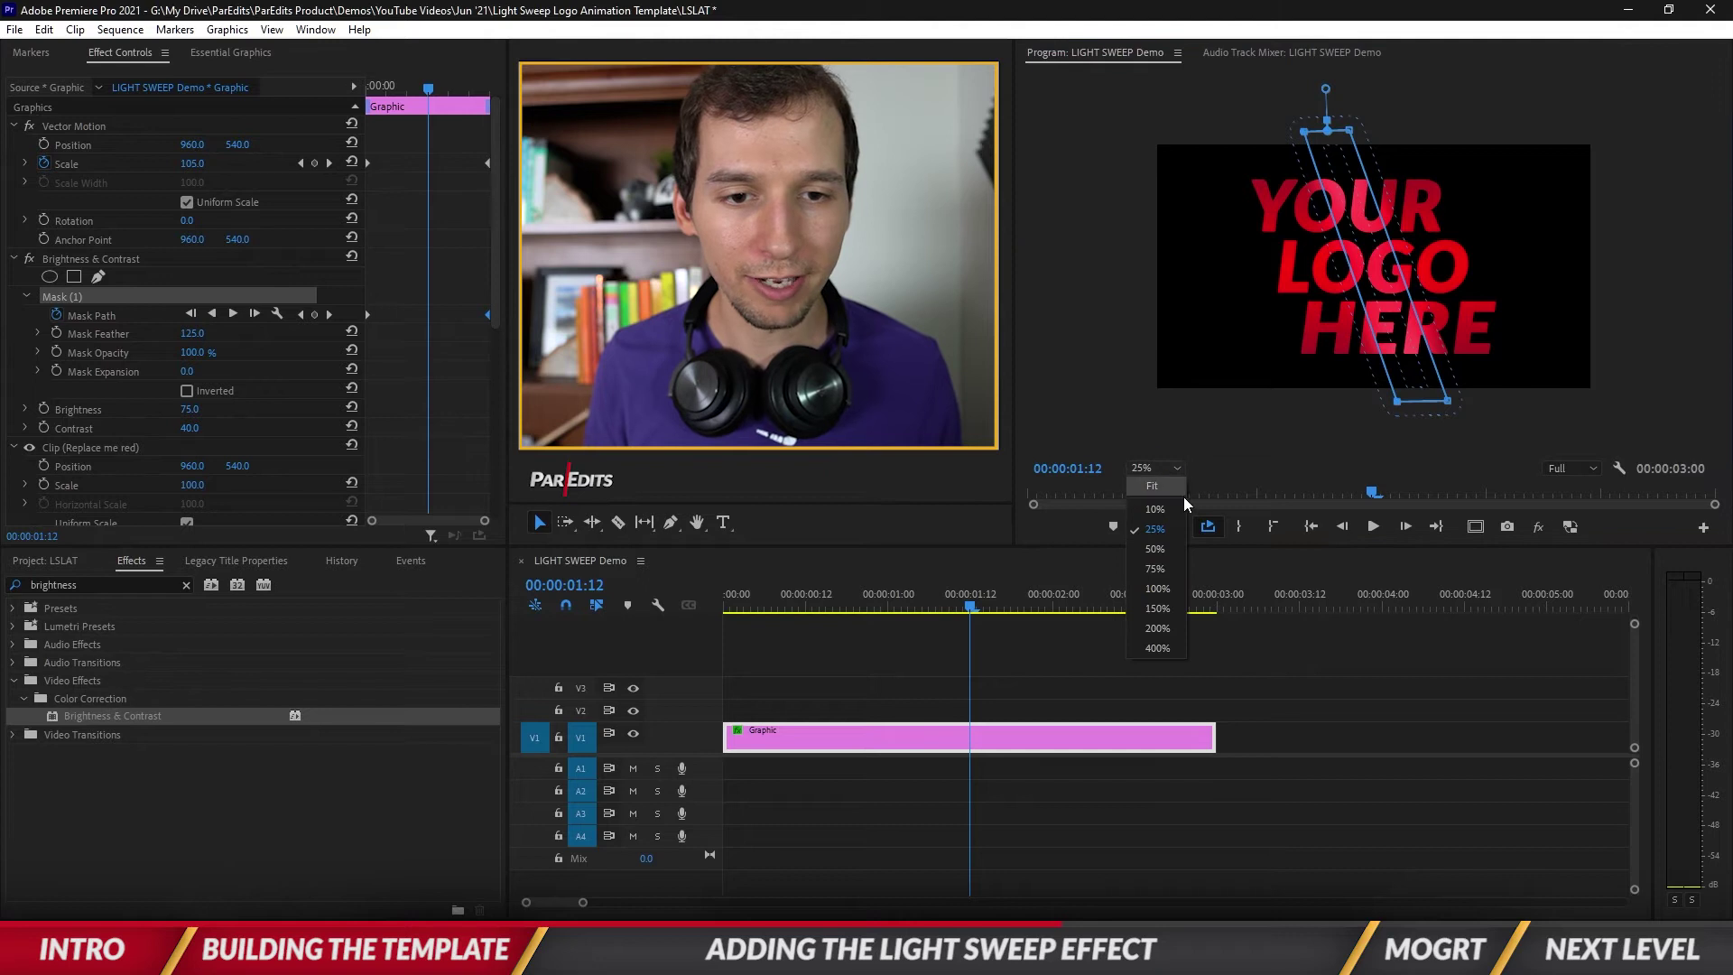
click(1162, 482)
click(1354, 673)
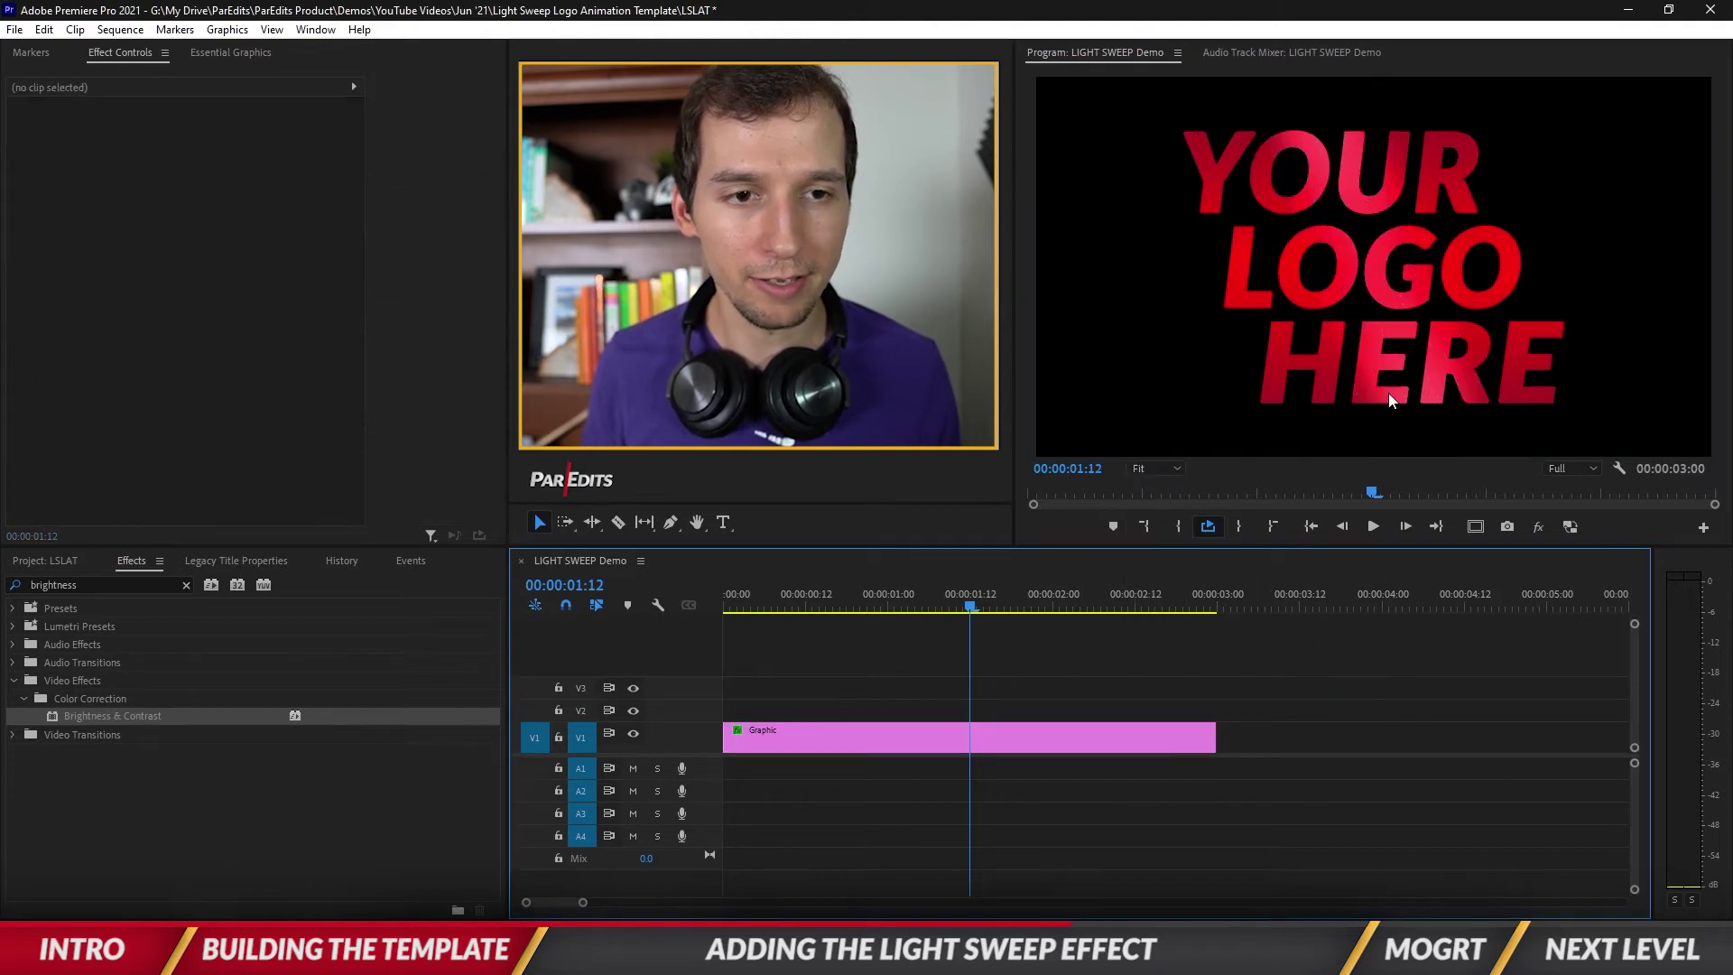
key(space)
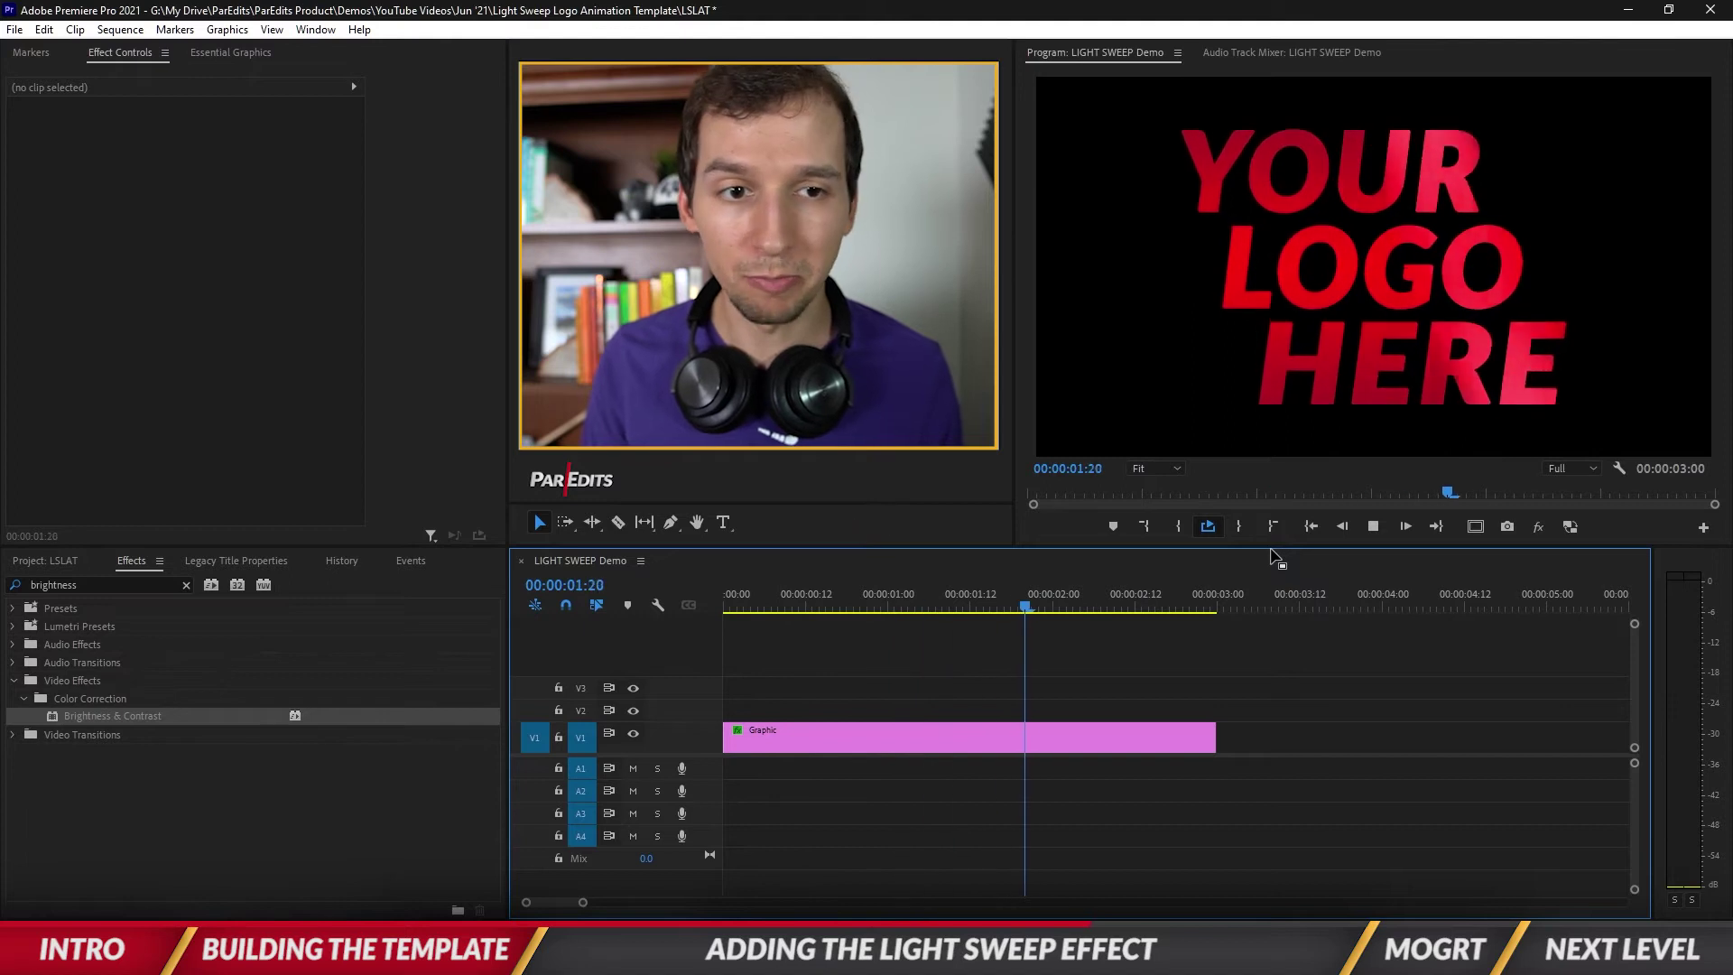
key(space)
Search Effects for 'bevel' and apply Bevel Alpha to the Graphic clip.
double_click(36, 585)
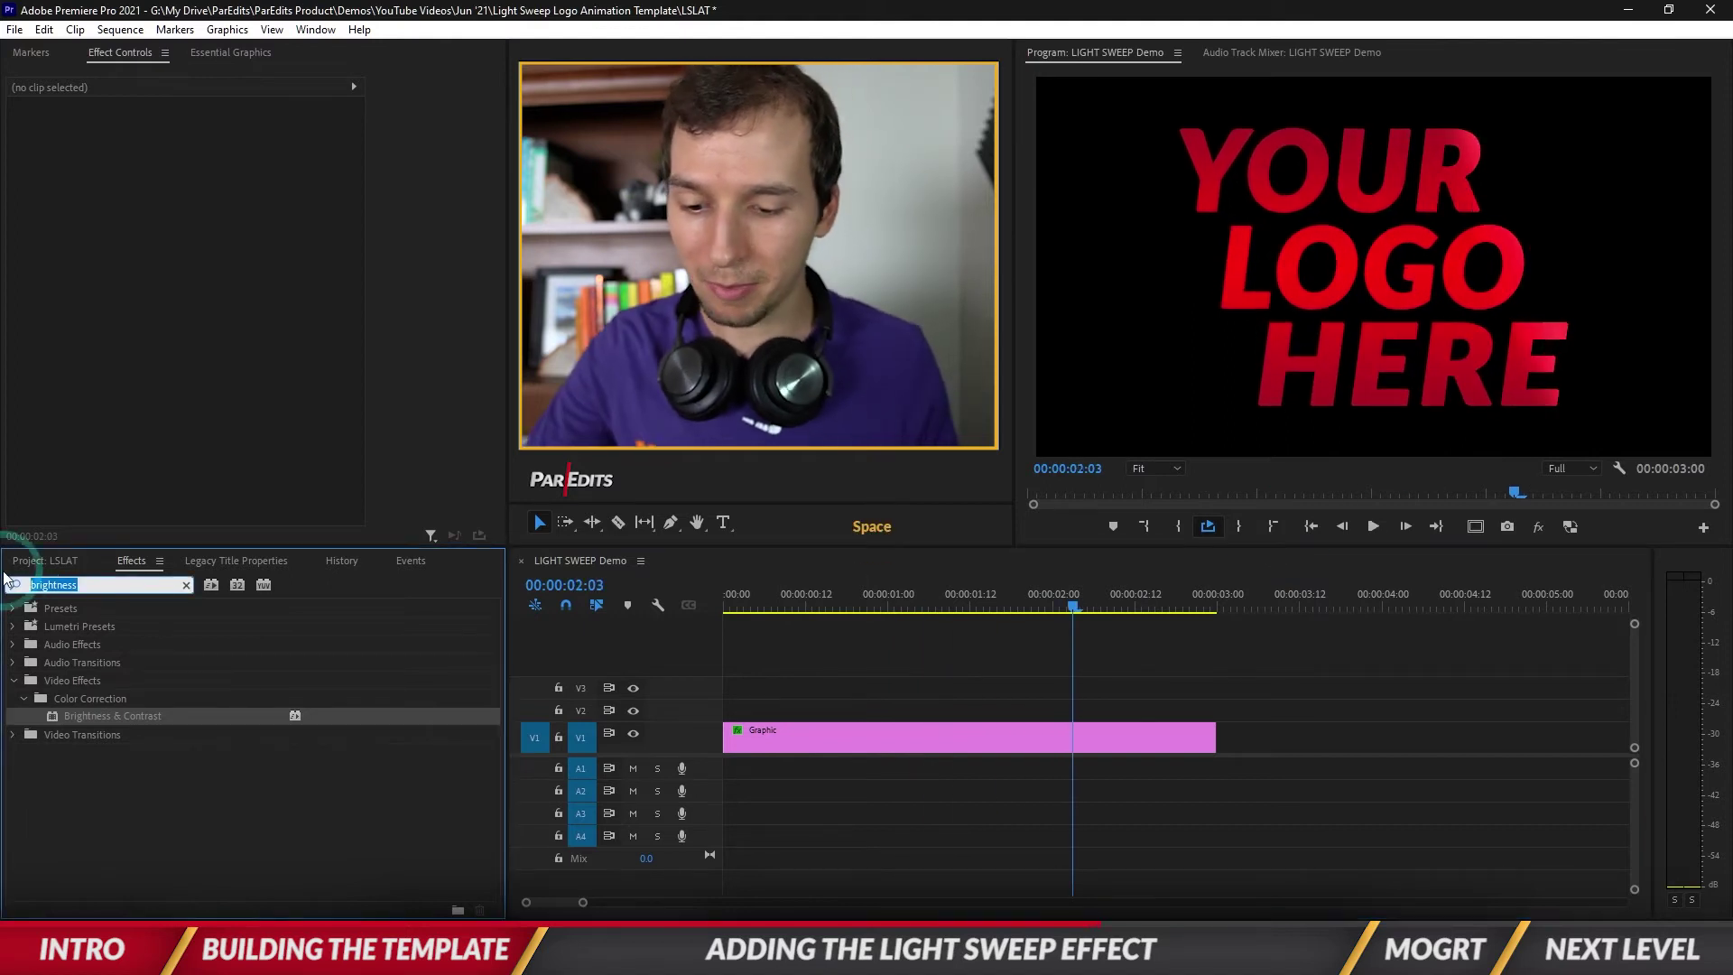
text(bevel)
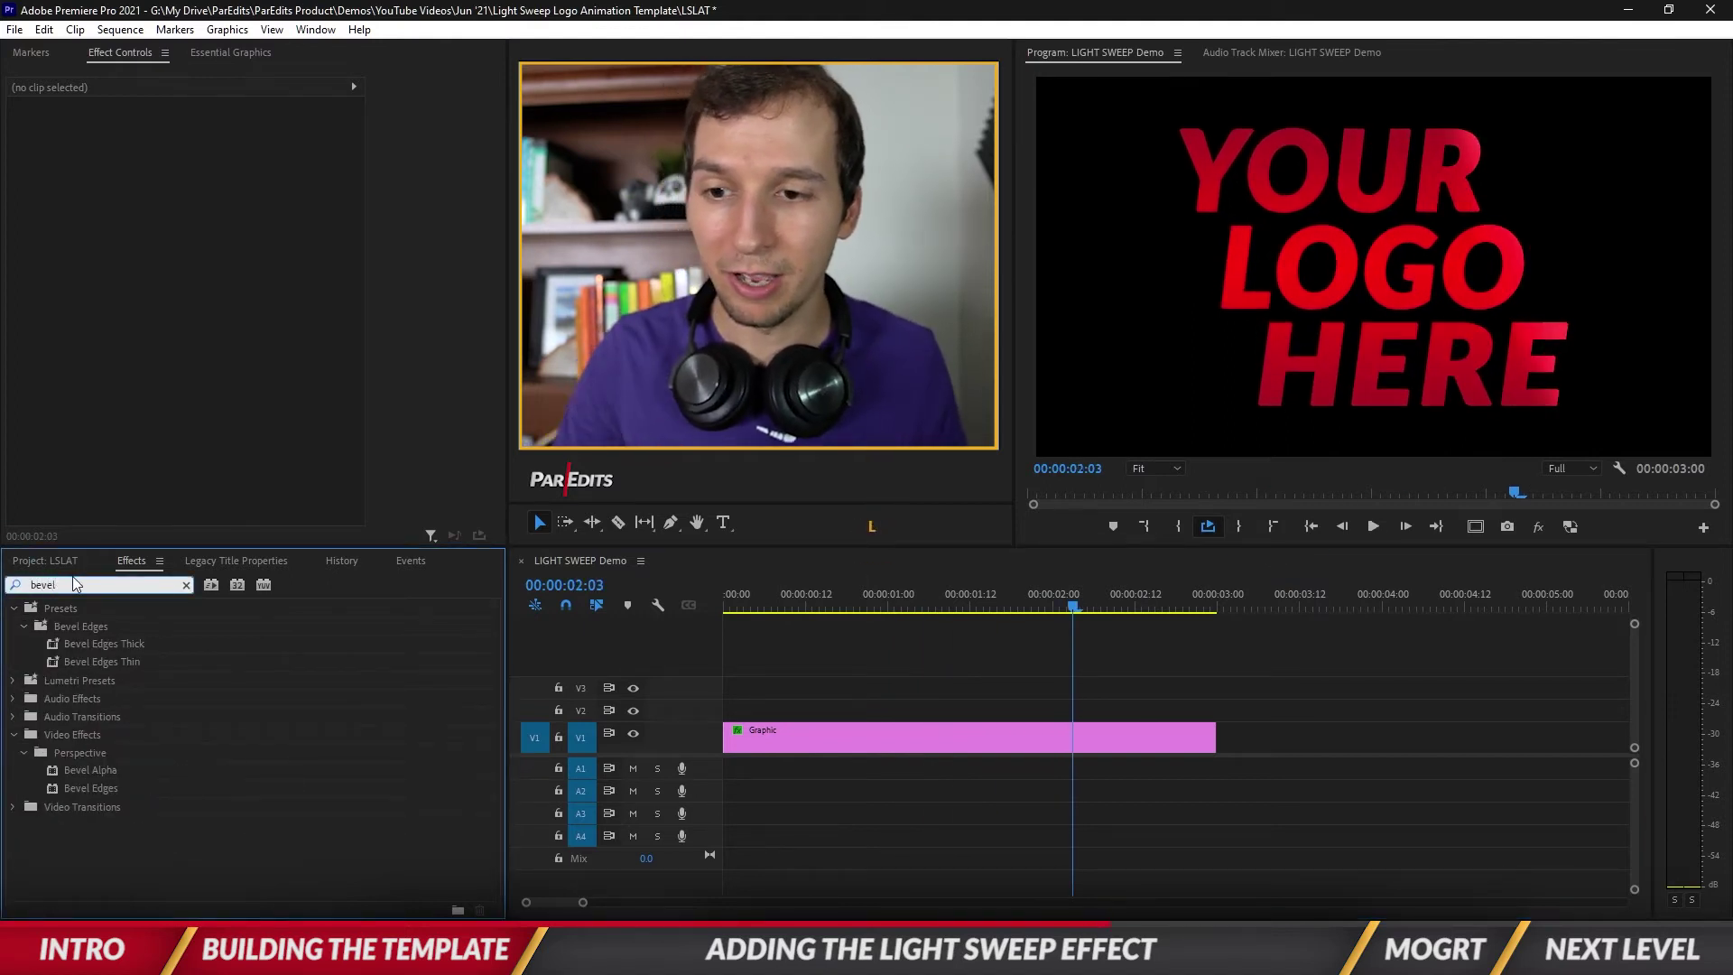
drag(83, 767, 532, 788)
drag(784, 772, 839, 742)
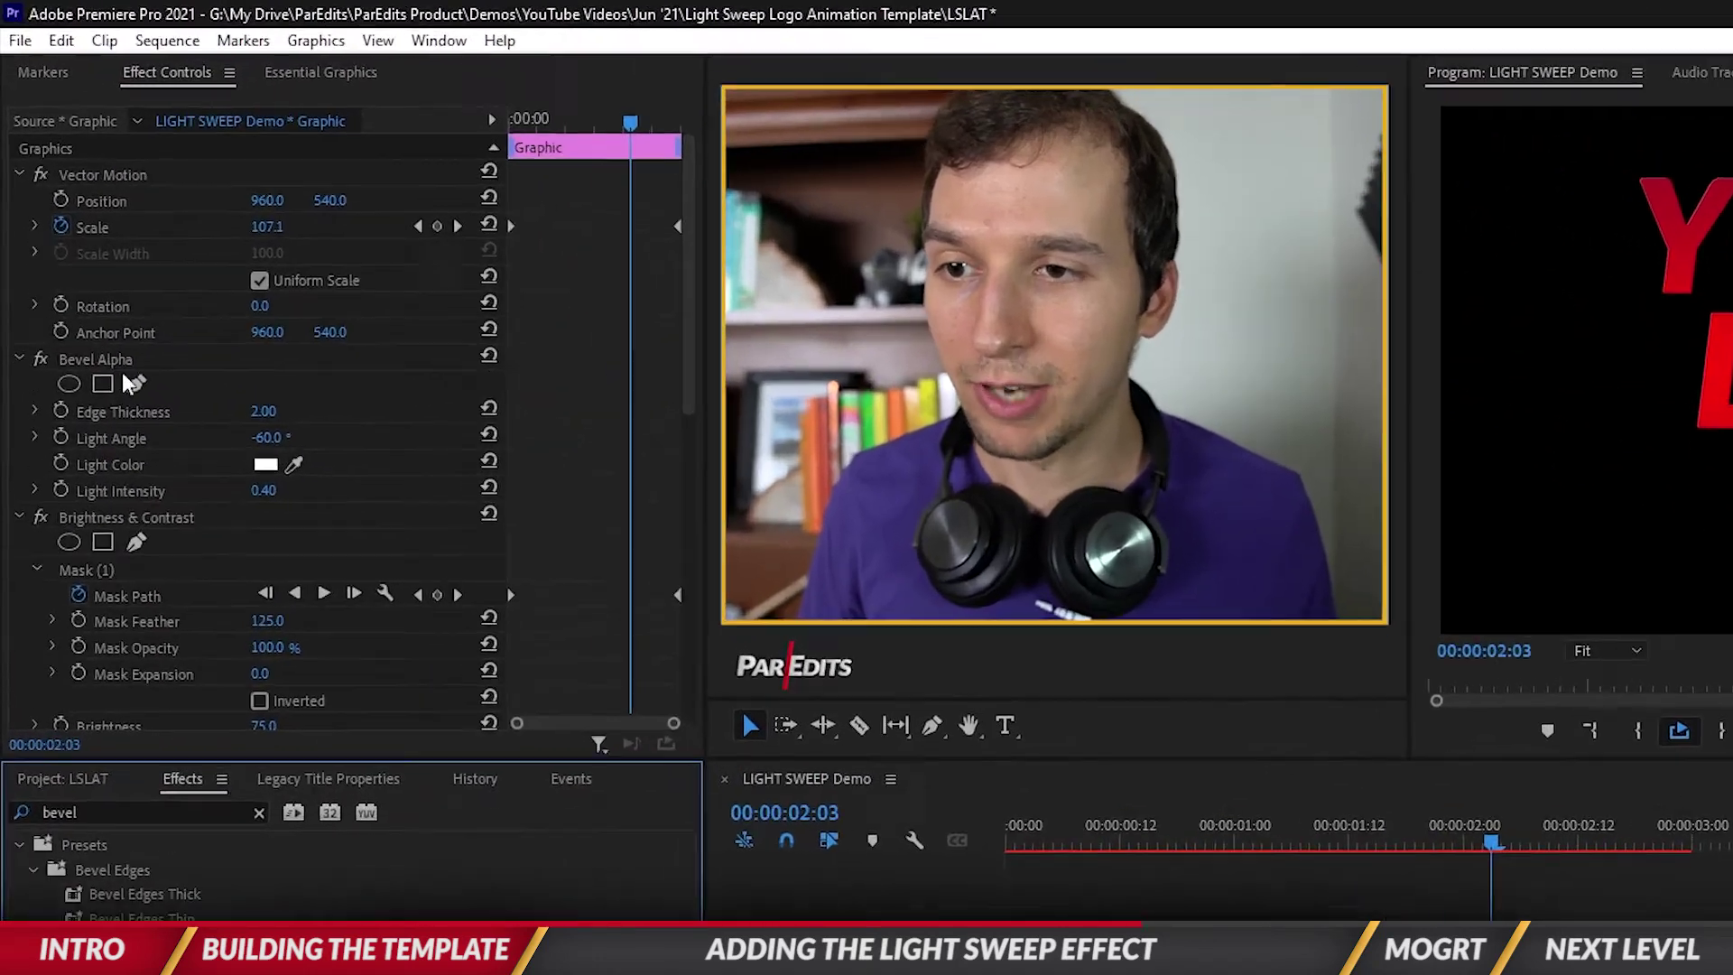
Copy the Brightness & Contrast sweep mask and paste it onto Bevel Alpha.
click(88, 259)
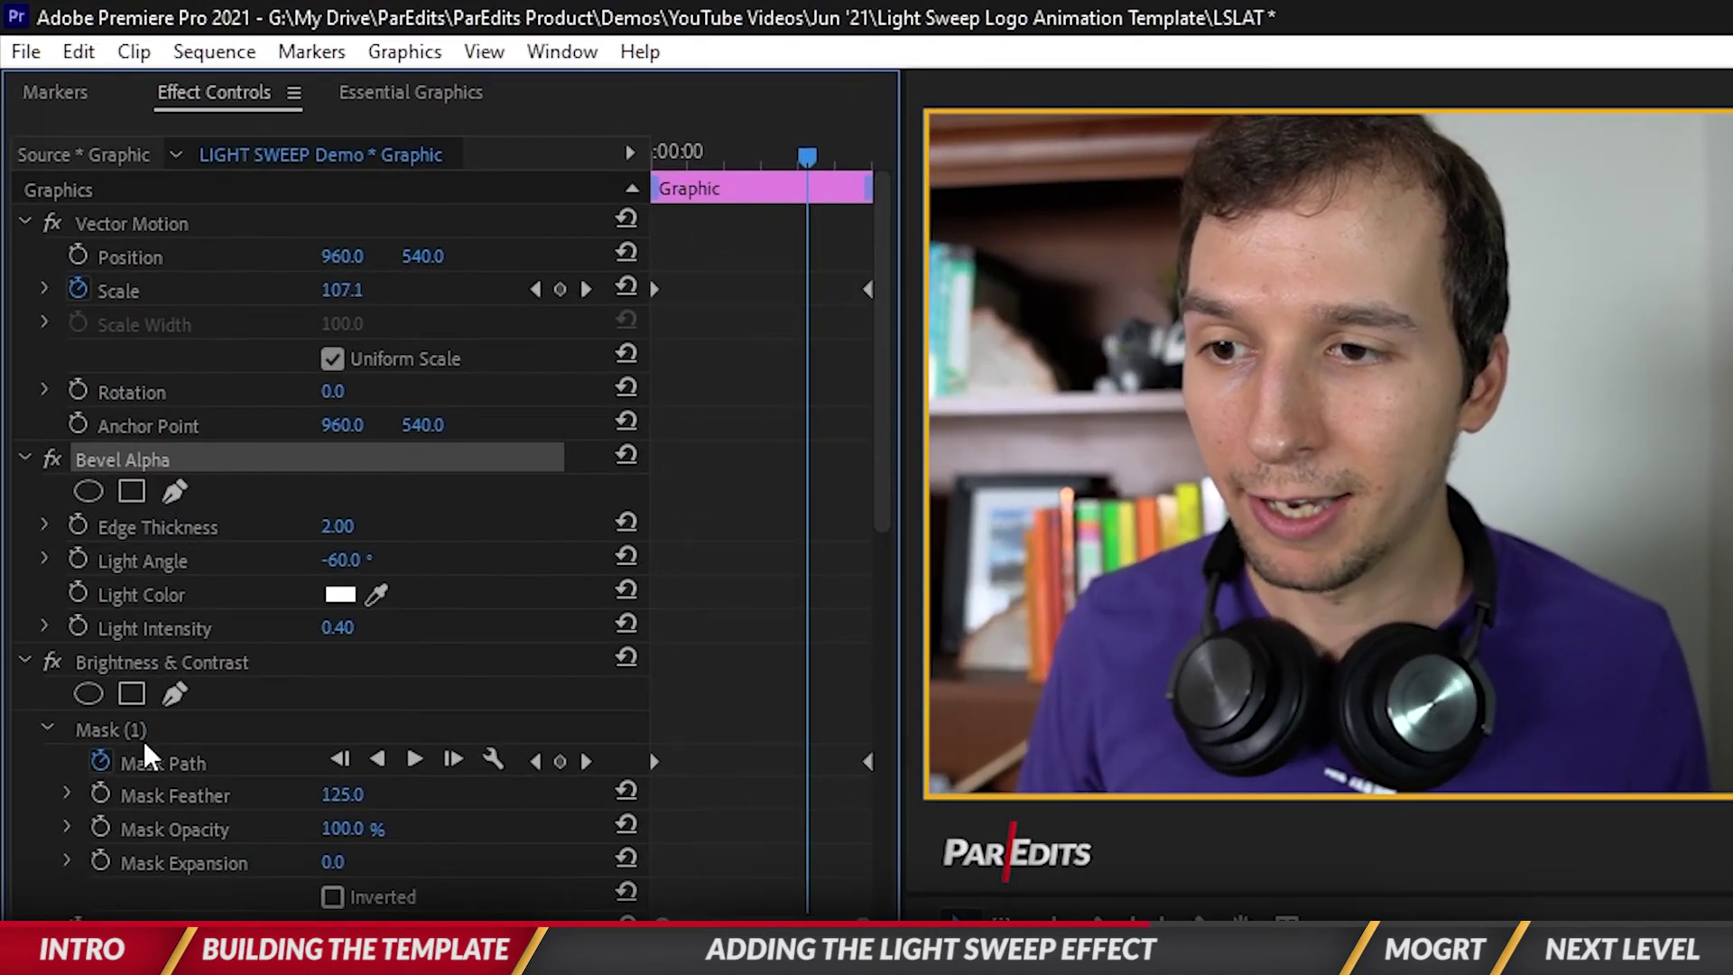
click(117, 727)
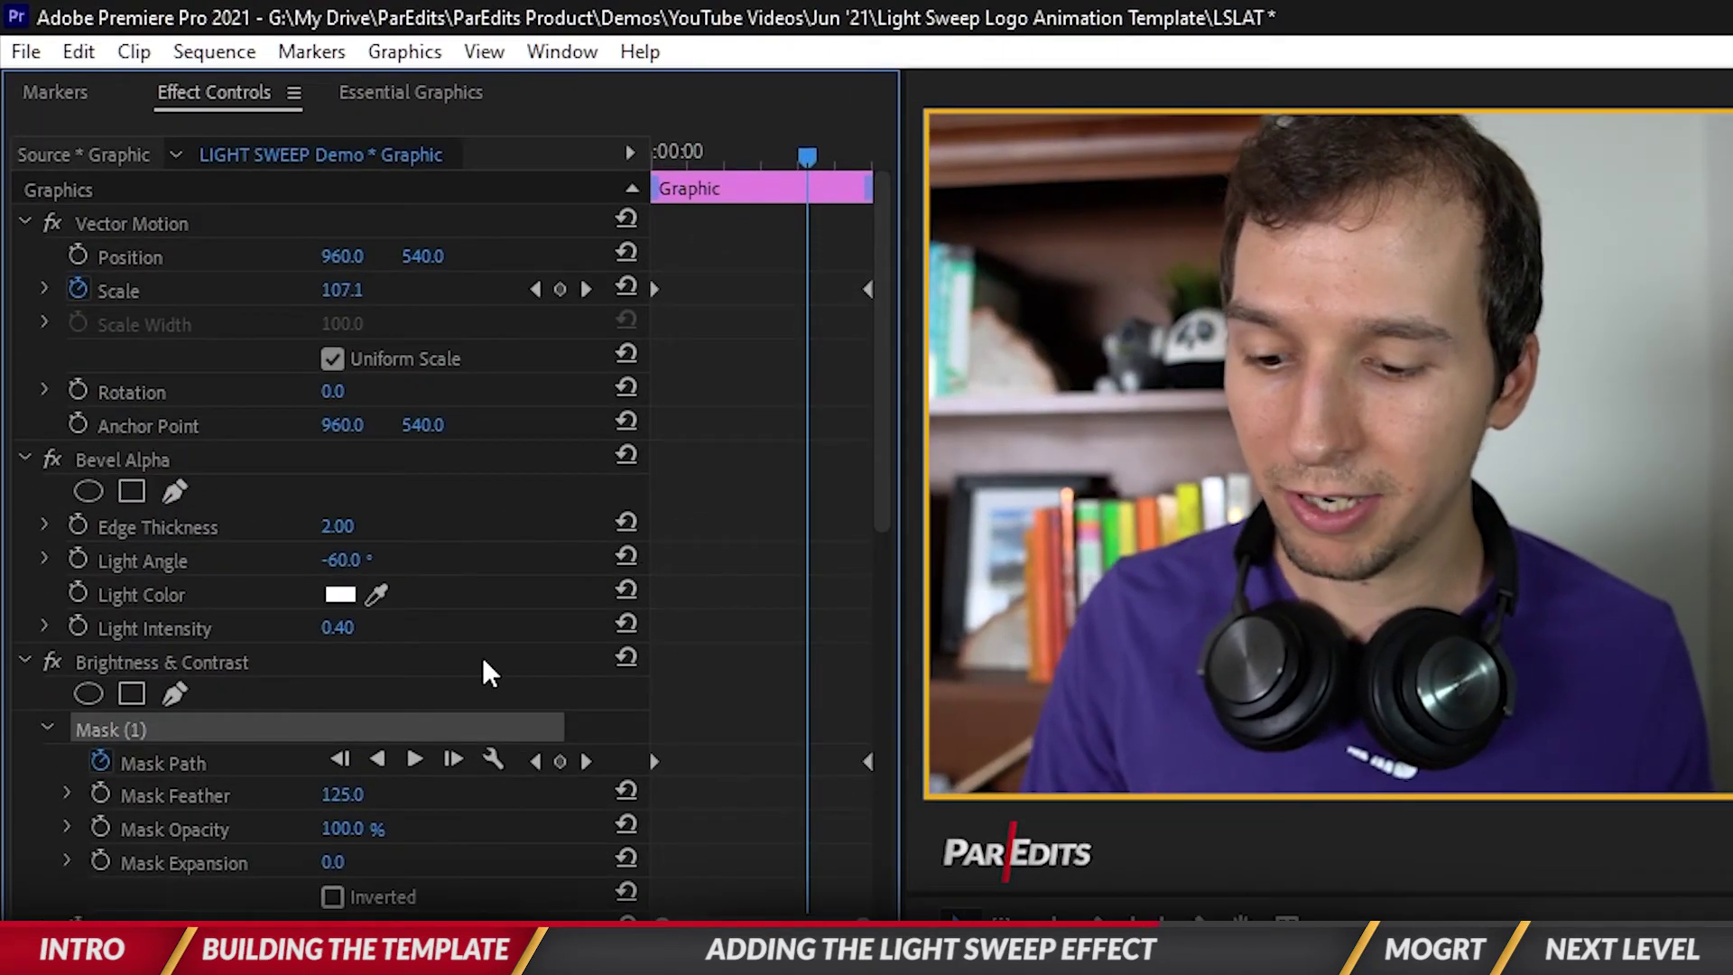
drag(696, 151, 572, 426)
click(123, 461)
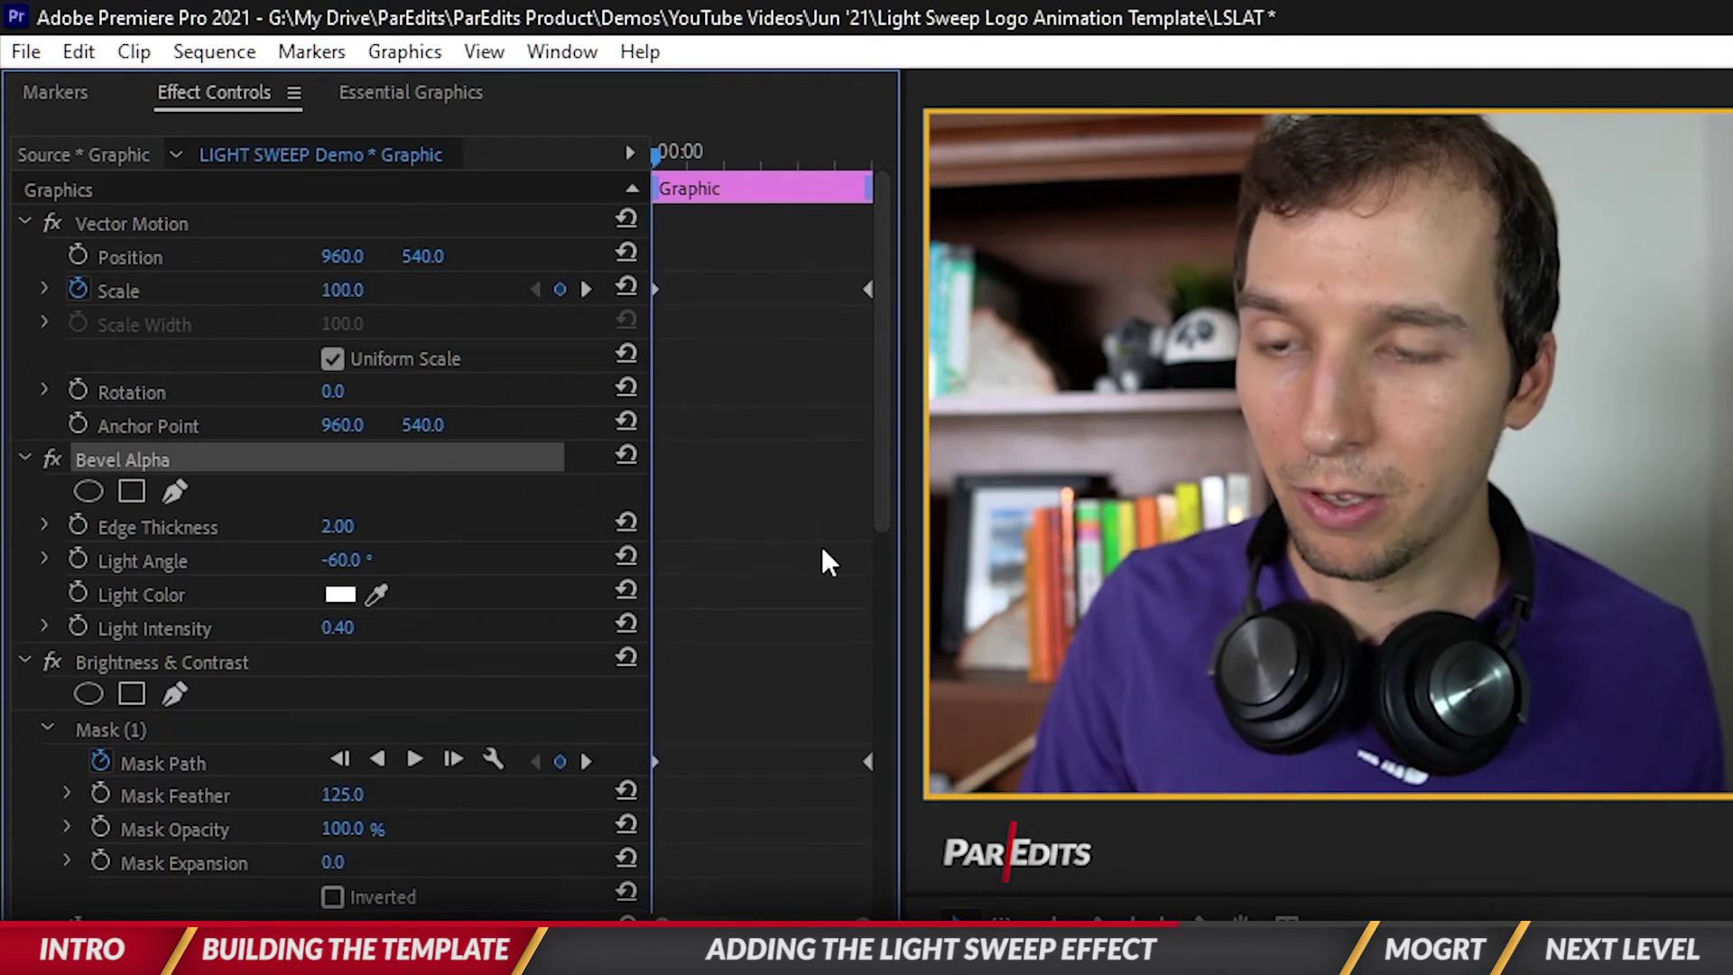
key(ctrl+v)
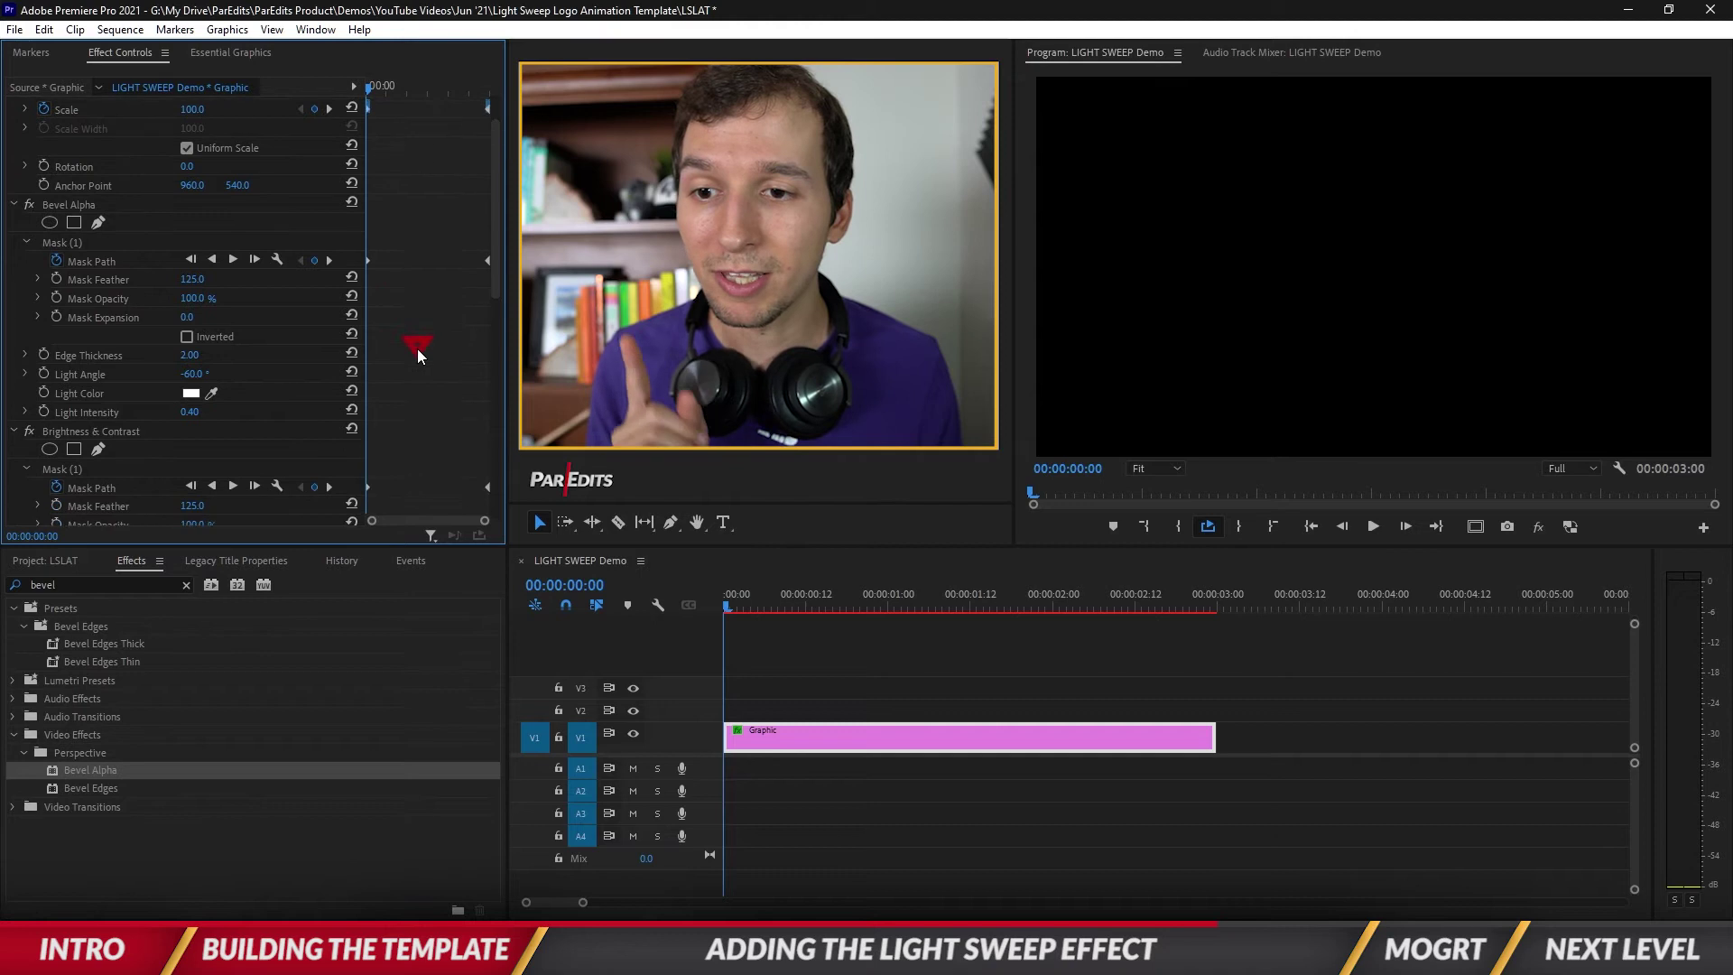
Compare the logo with Bevel Alpha switched off and back on, then preview the shine.
scroll(419, 349, down, 4)
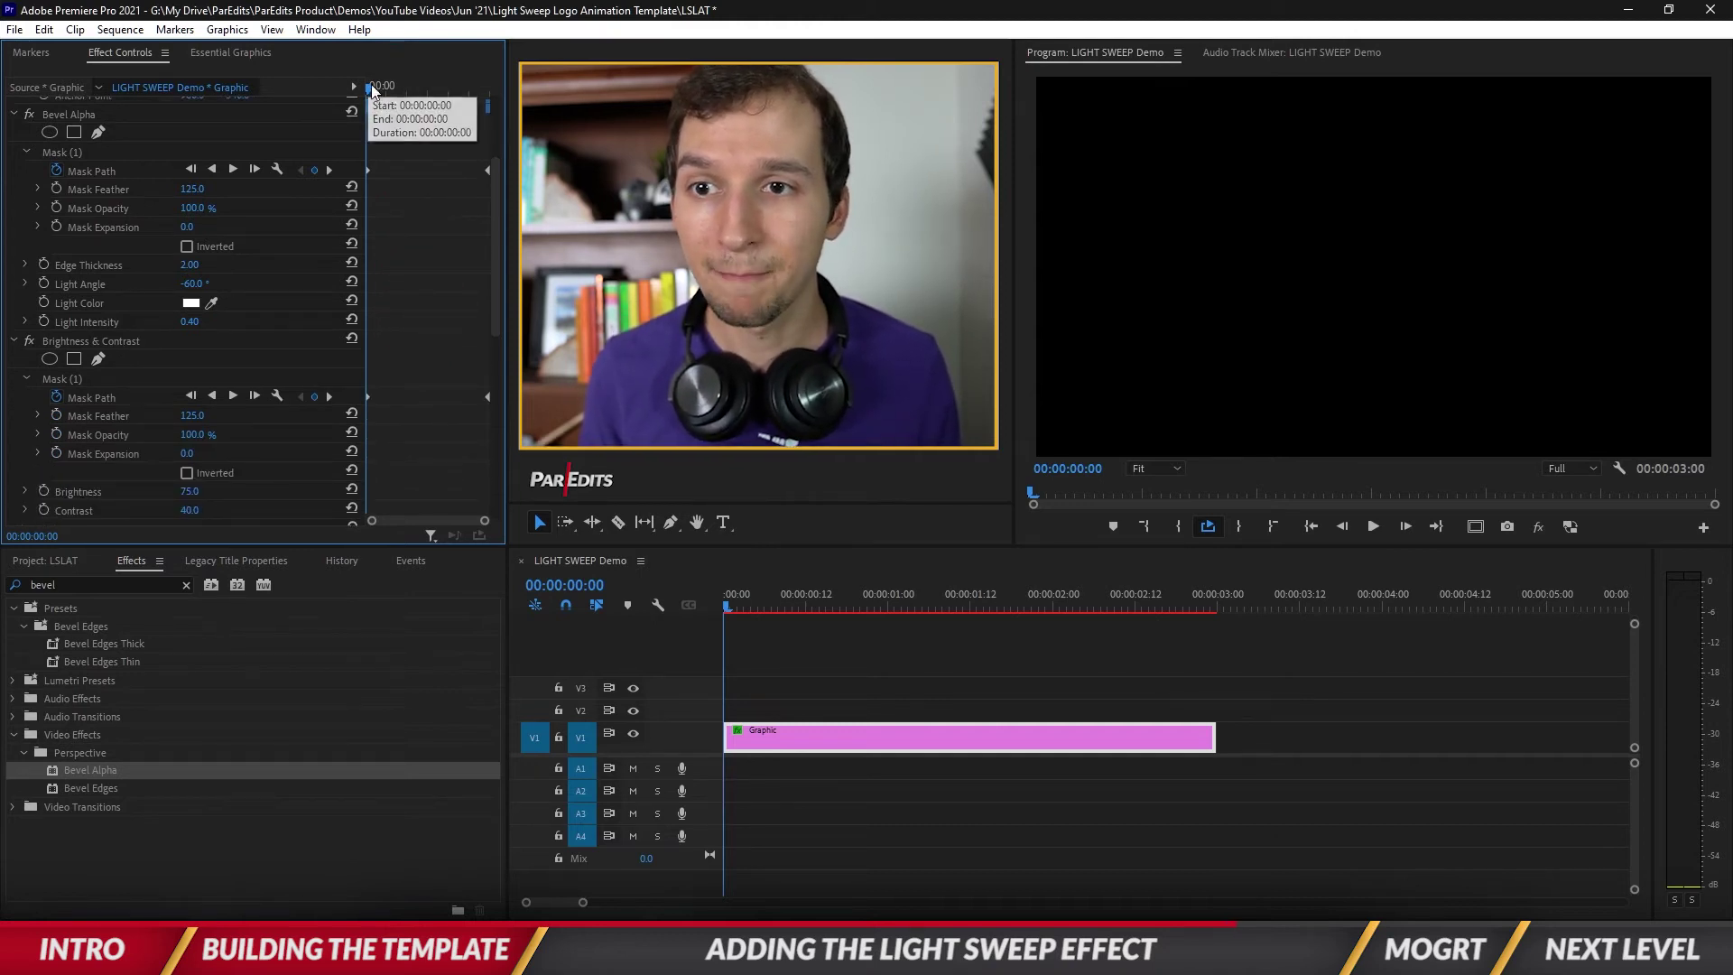
drag(372, 85, 424, 72)
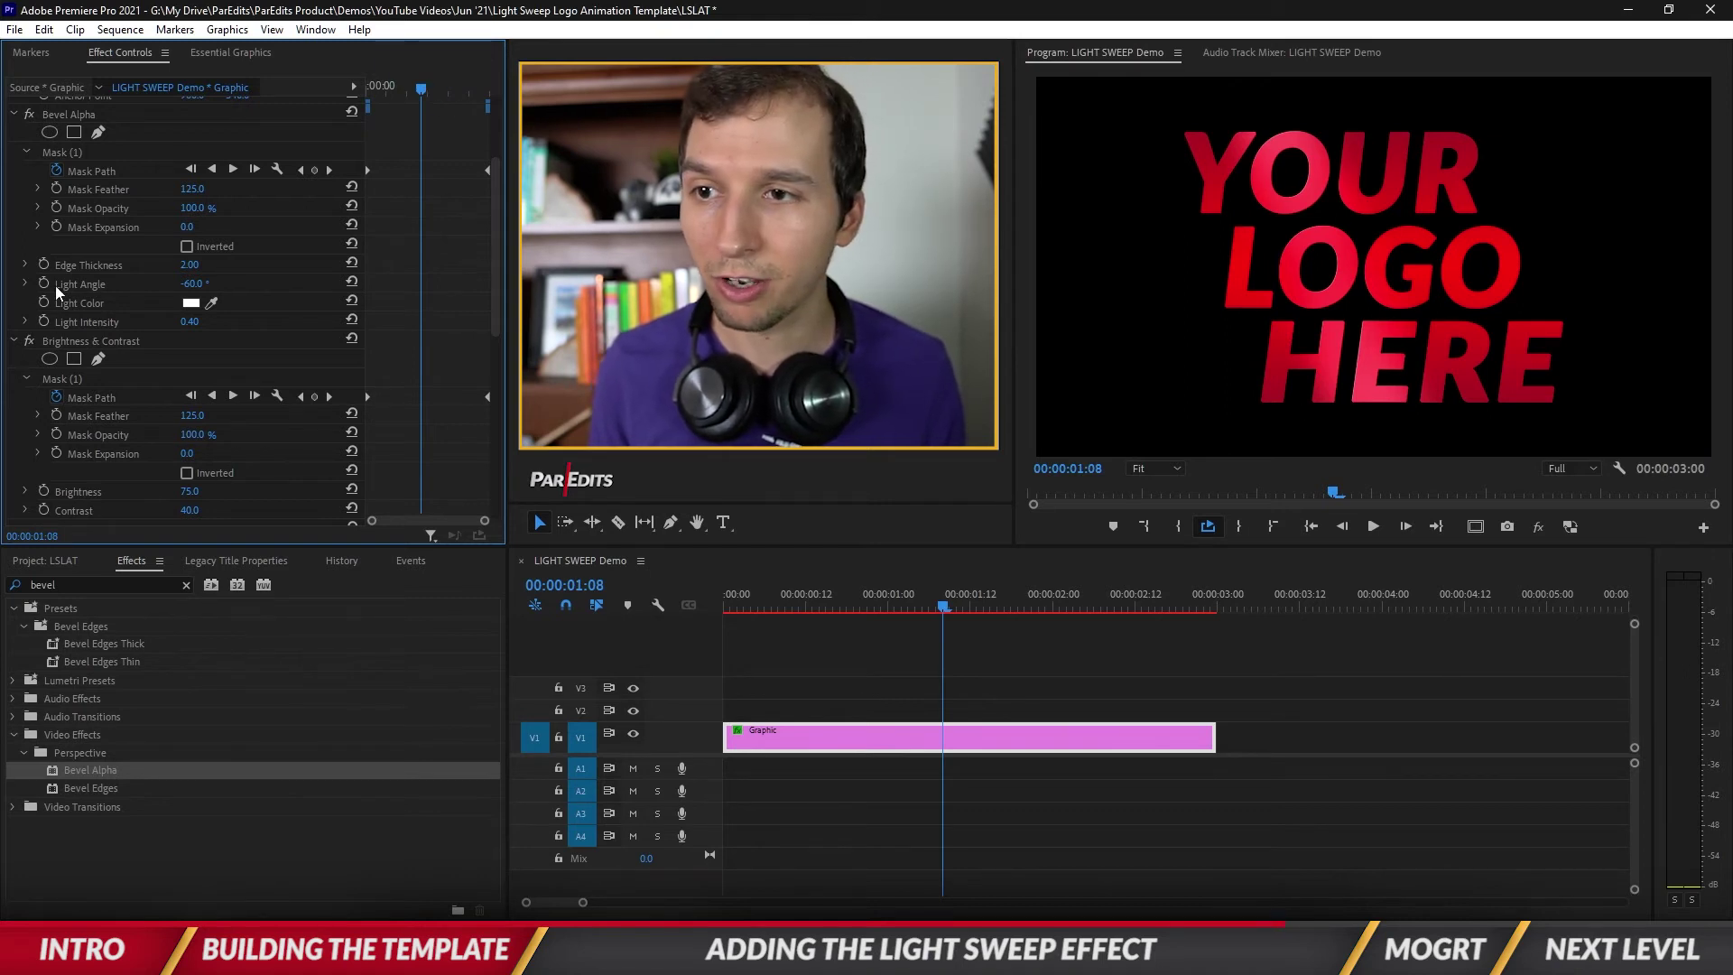
click(30, 119)
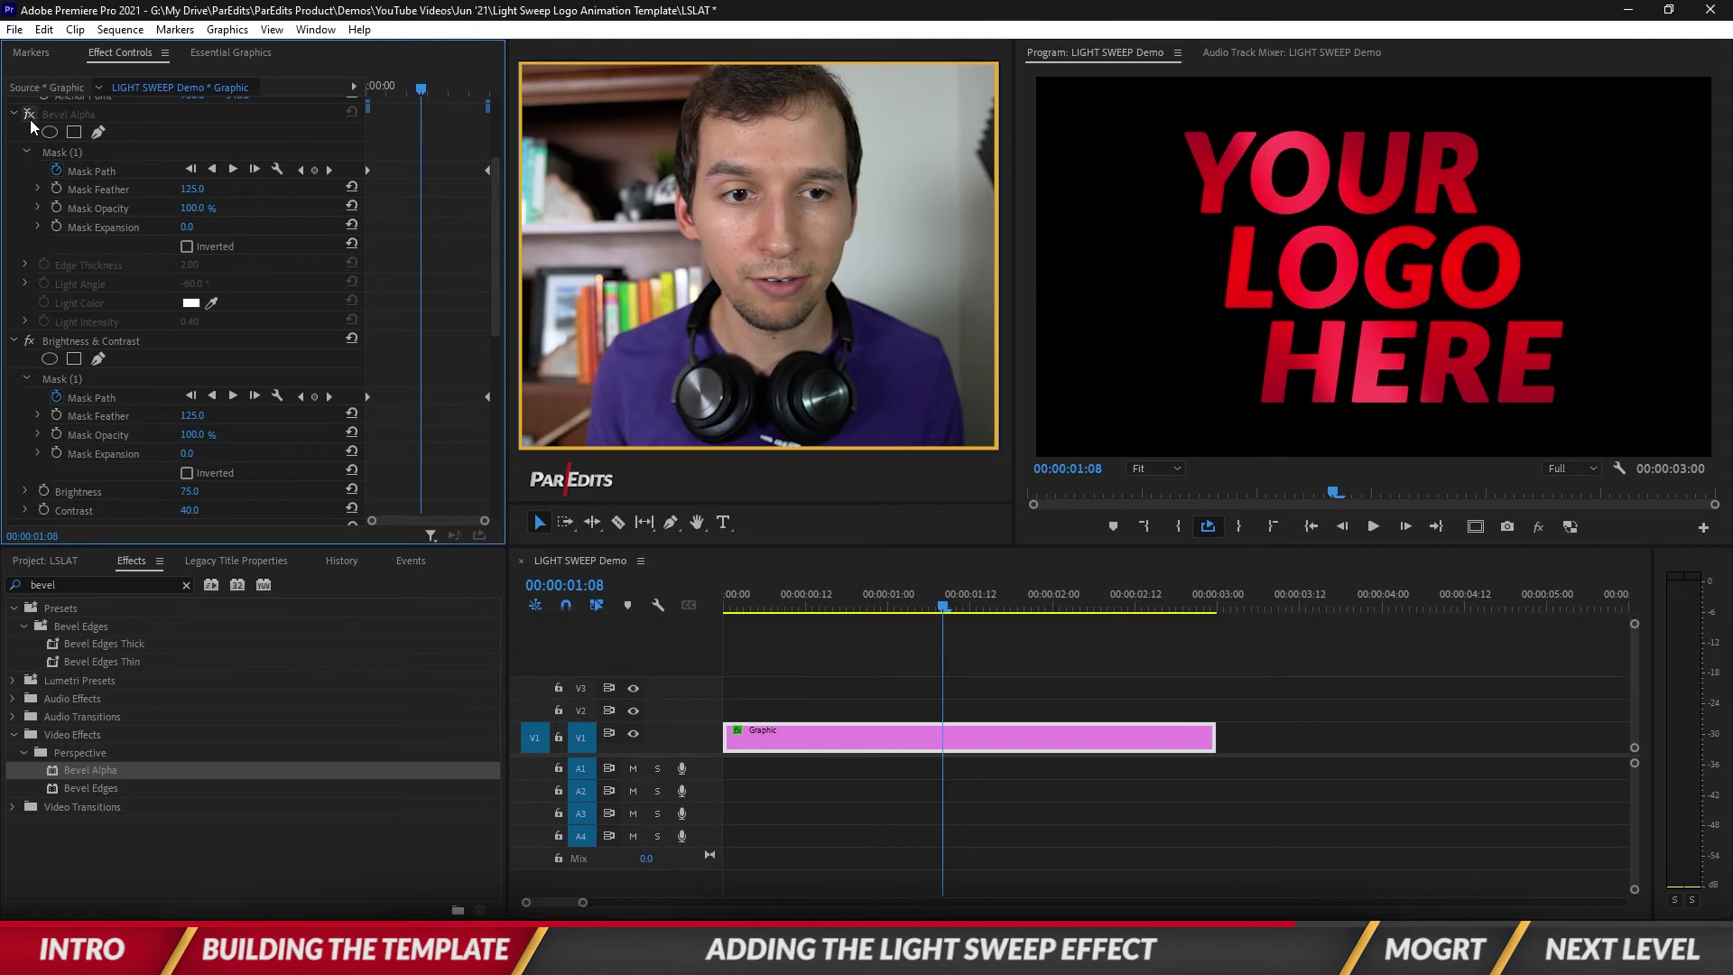
click(30, 120)
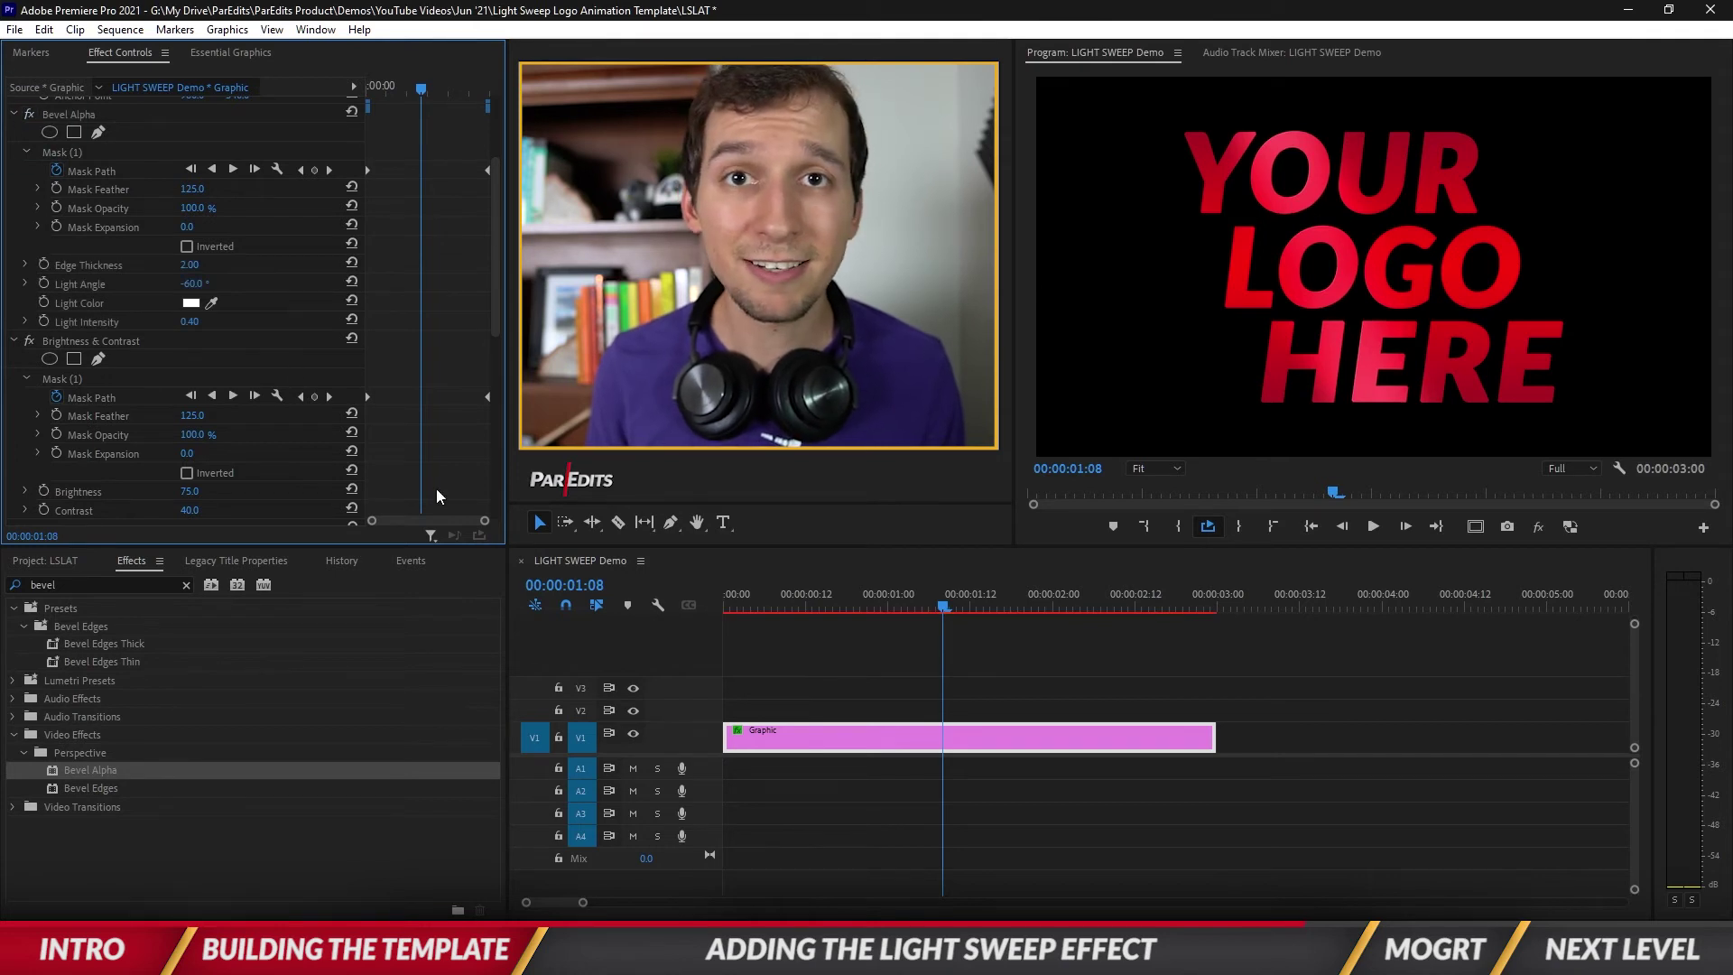
key(space)
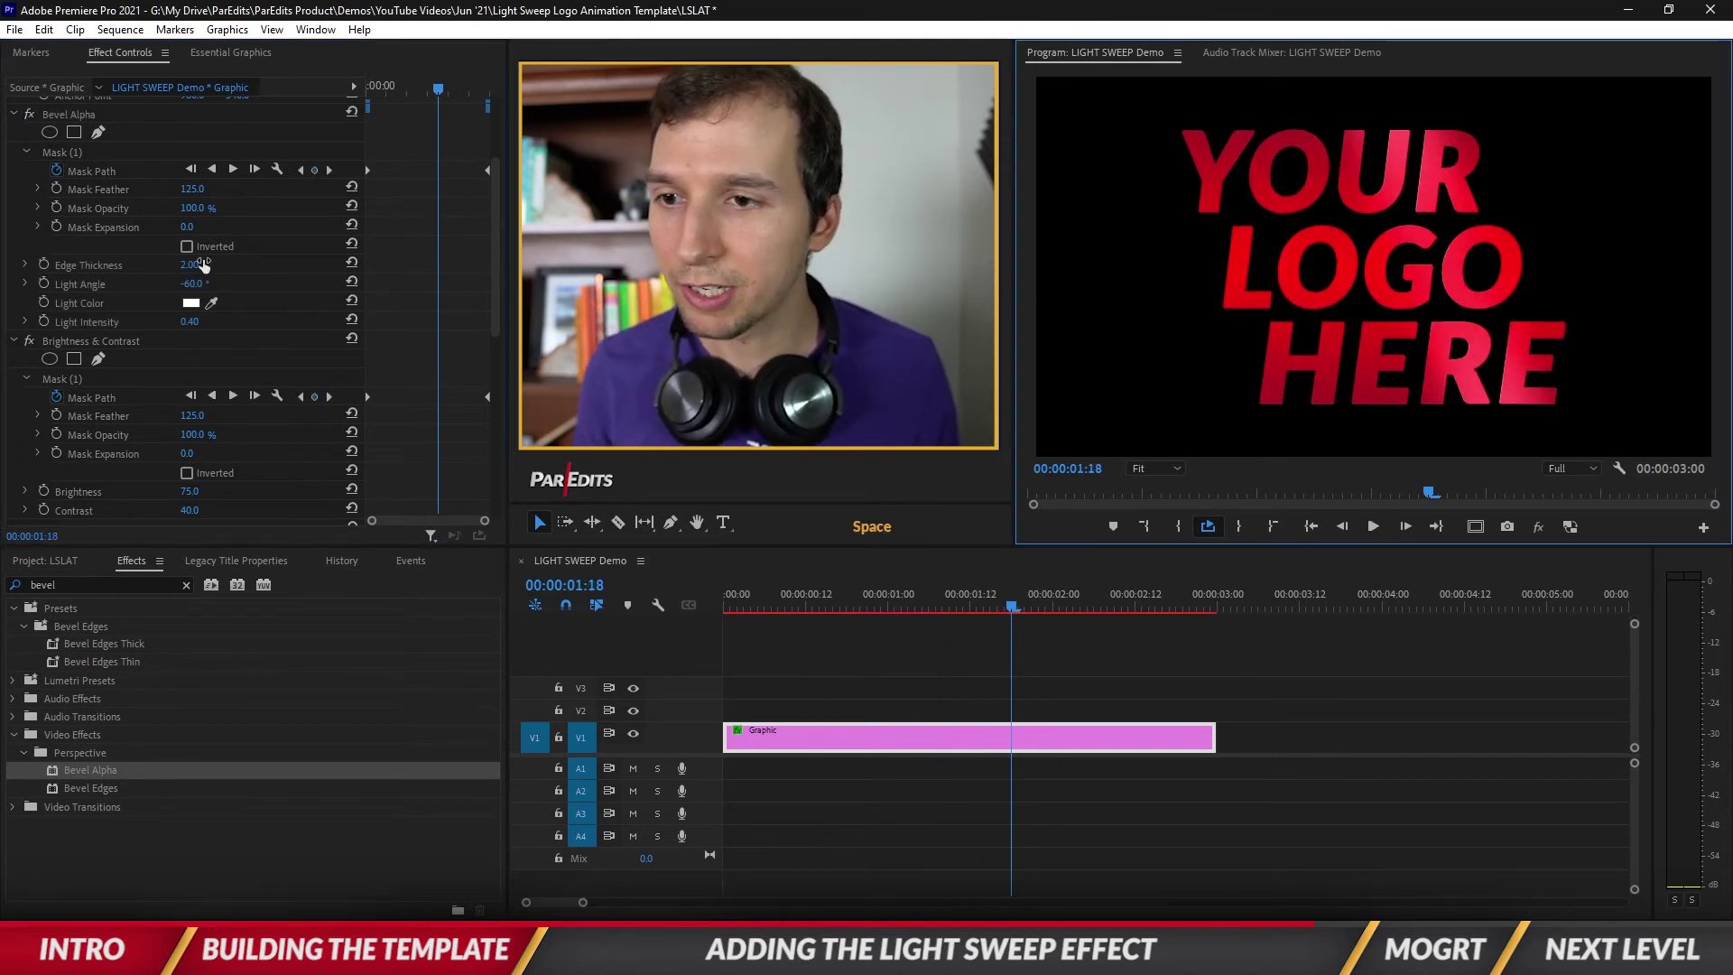
Raise Bevel Alpha's Edge Thickness to 9.00 and replay the animation.
drag(200, 268, 226, 268)
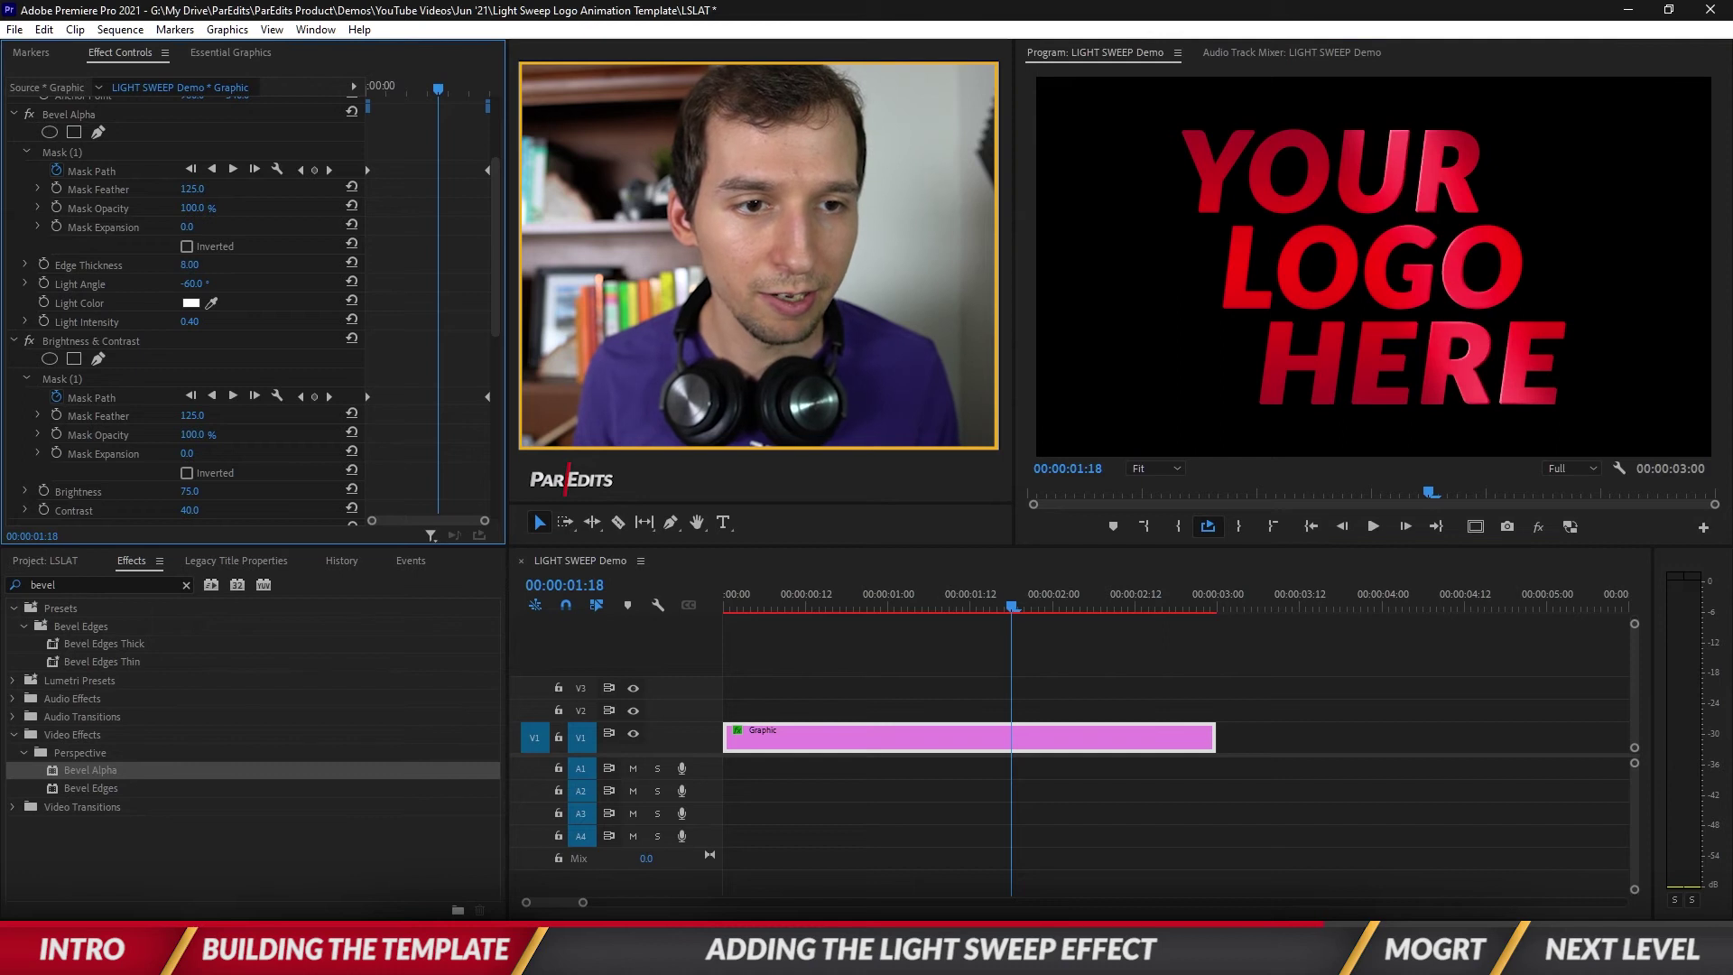
click(1313, 521)
key(space)
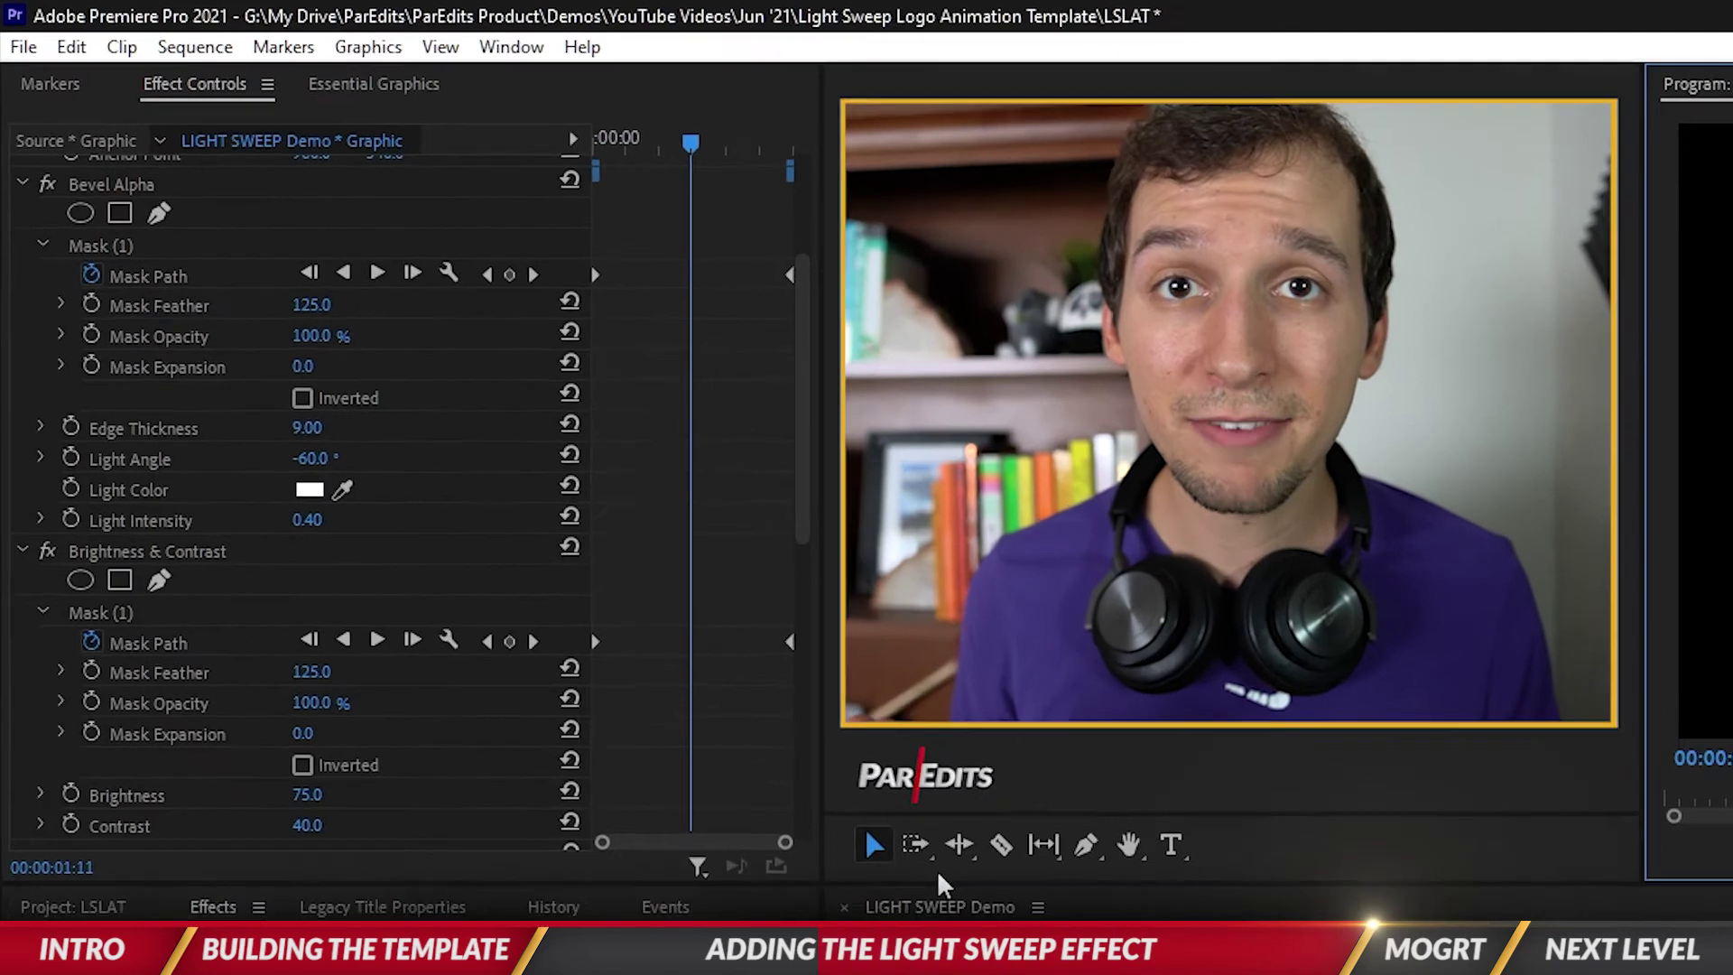
Export the graphic from Essential Graphics as Motion Graphics Template 'LSLAT' to the local drive.
click(336, 86)
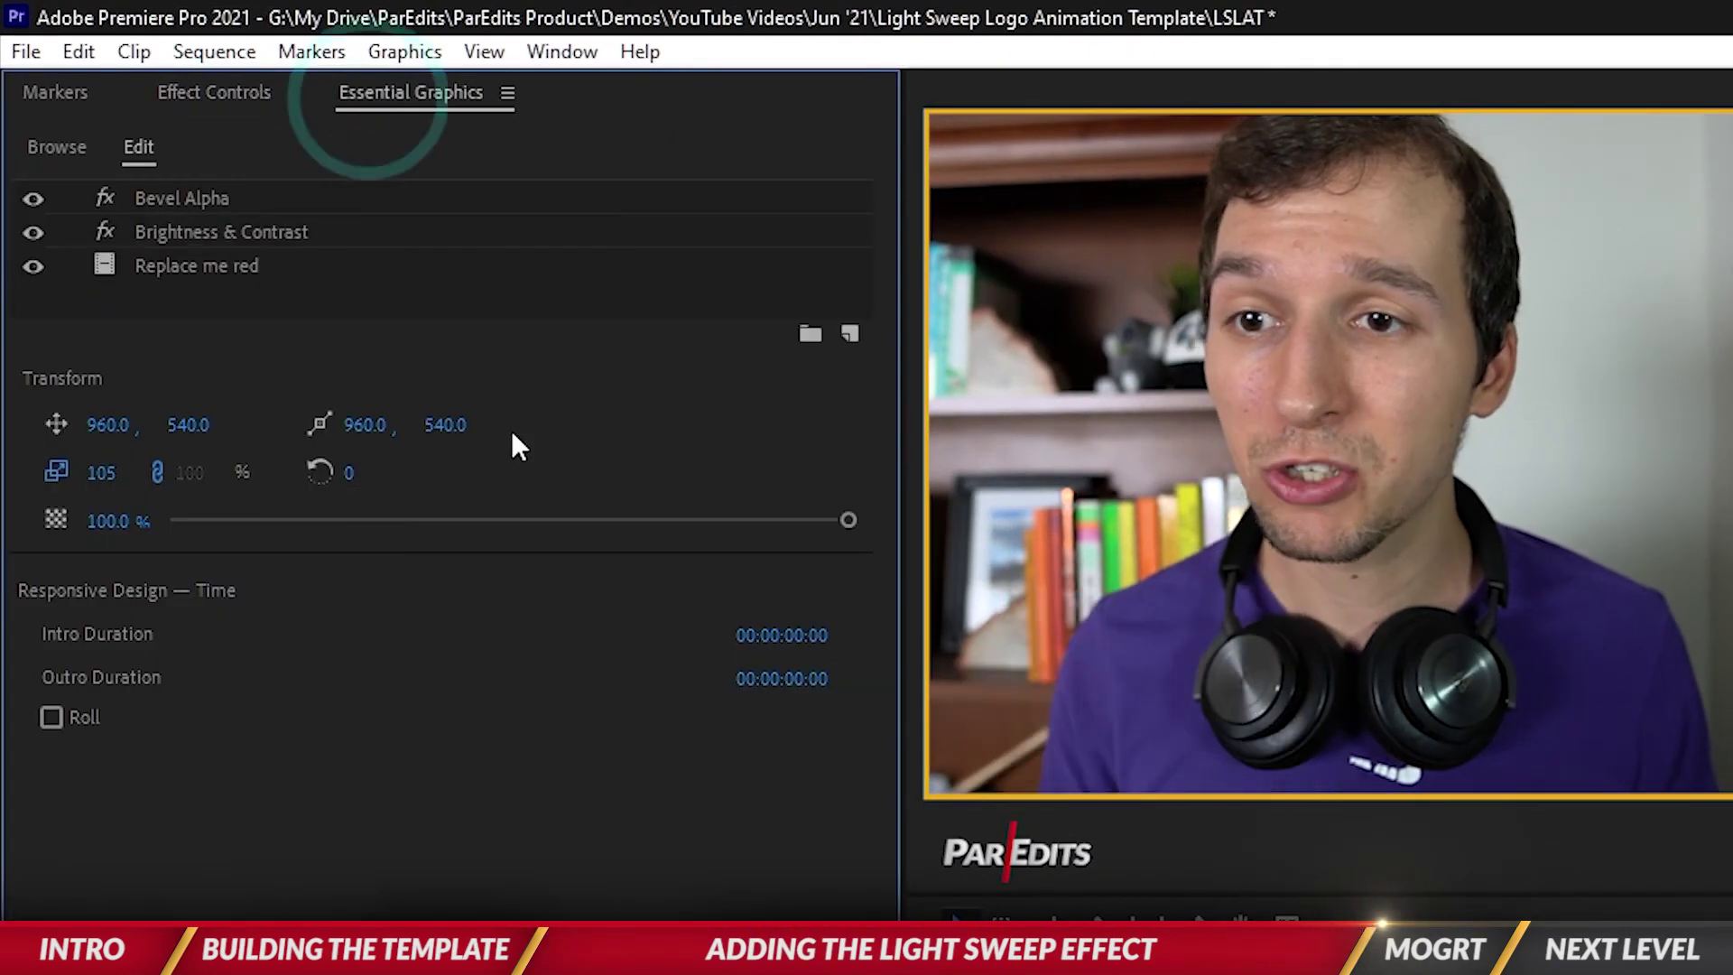
click(415, 56)
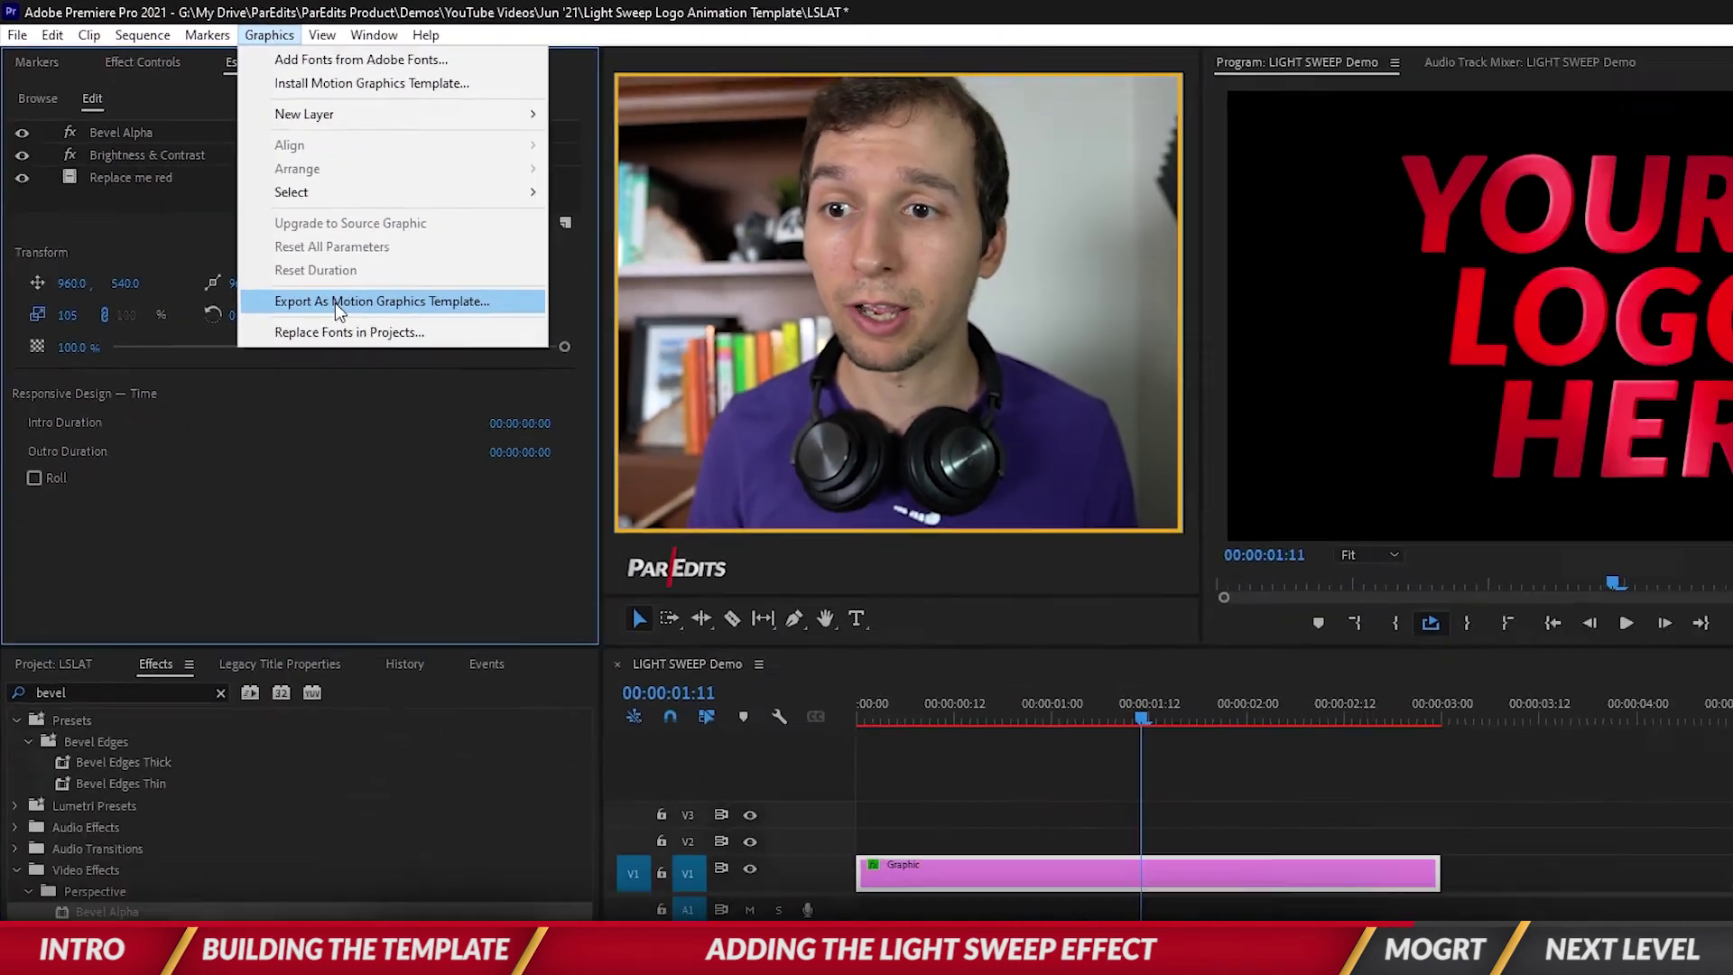
click(508, 451)
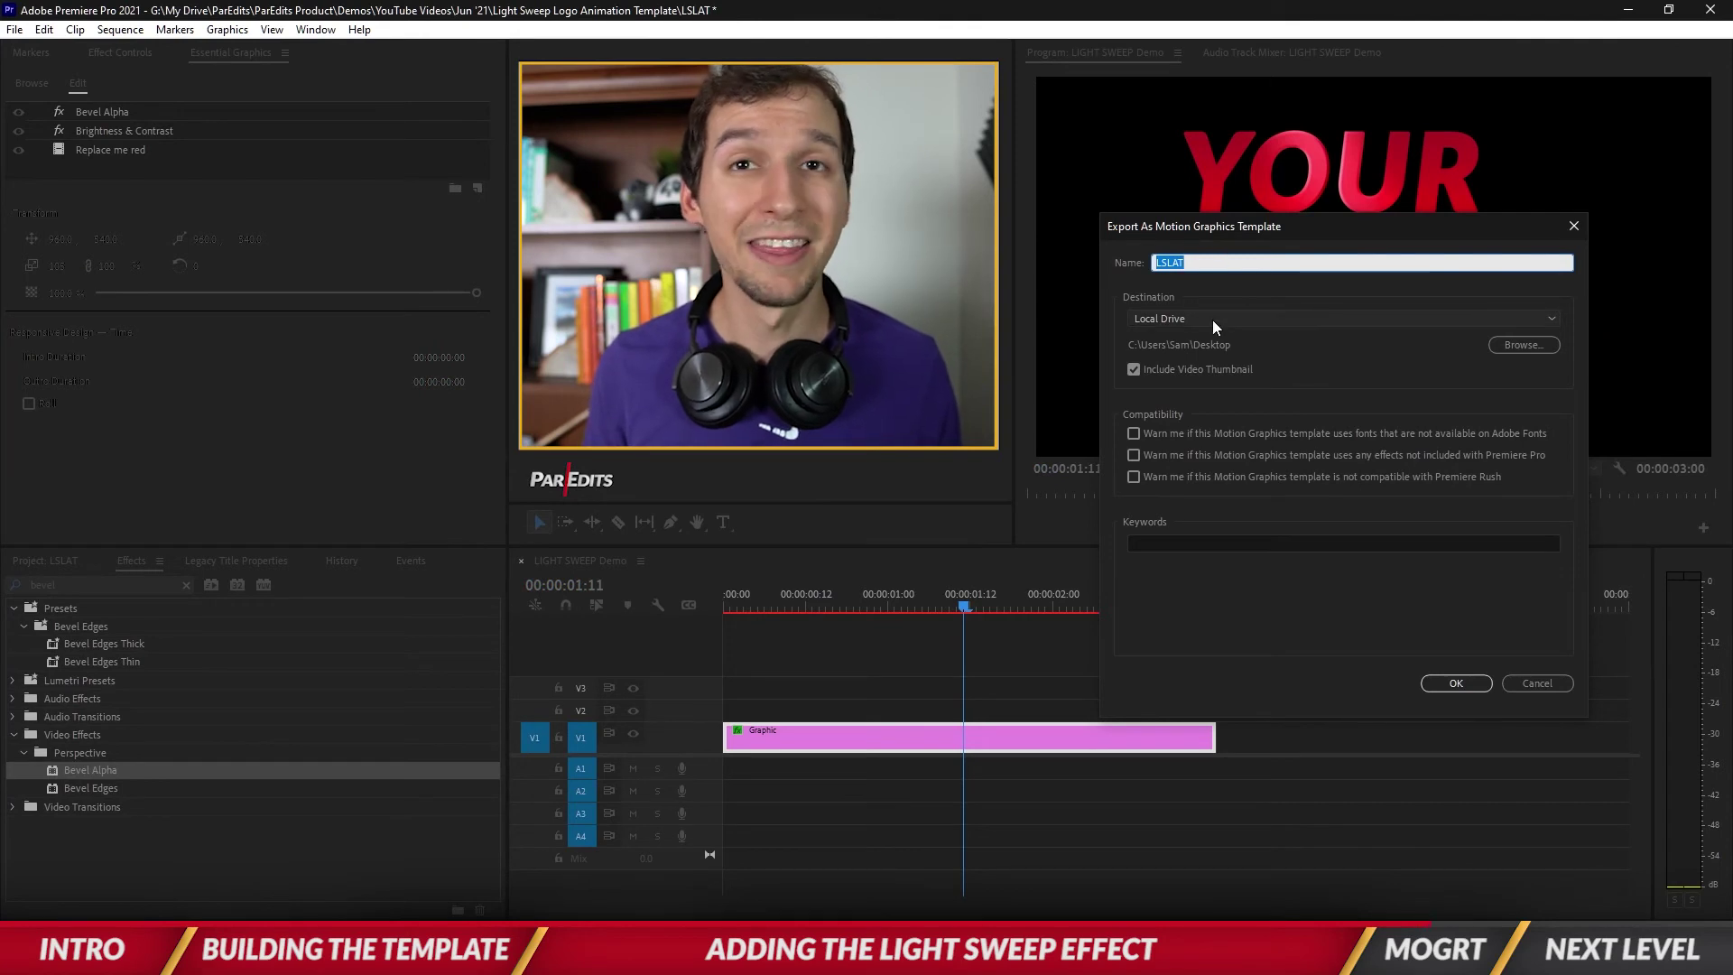
click(1455, 683)
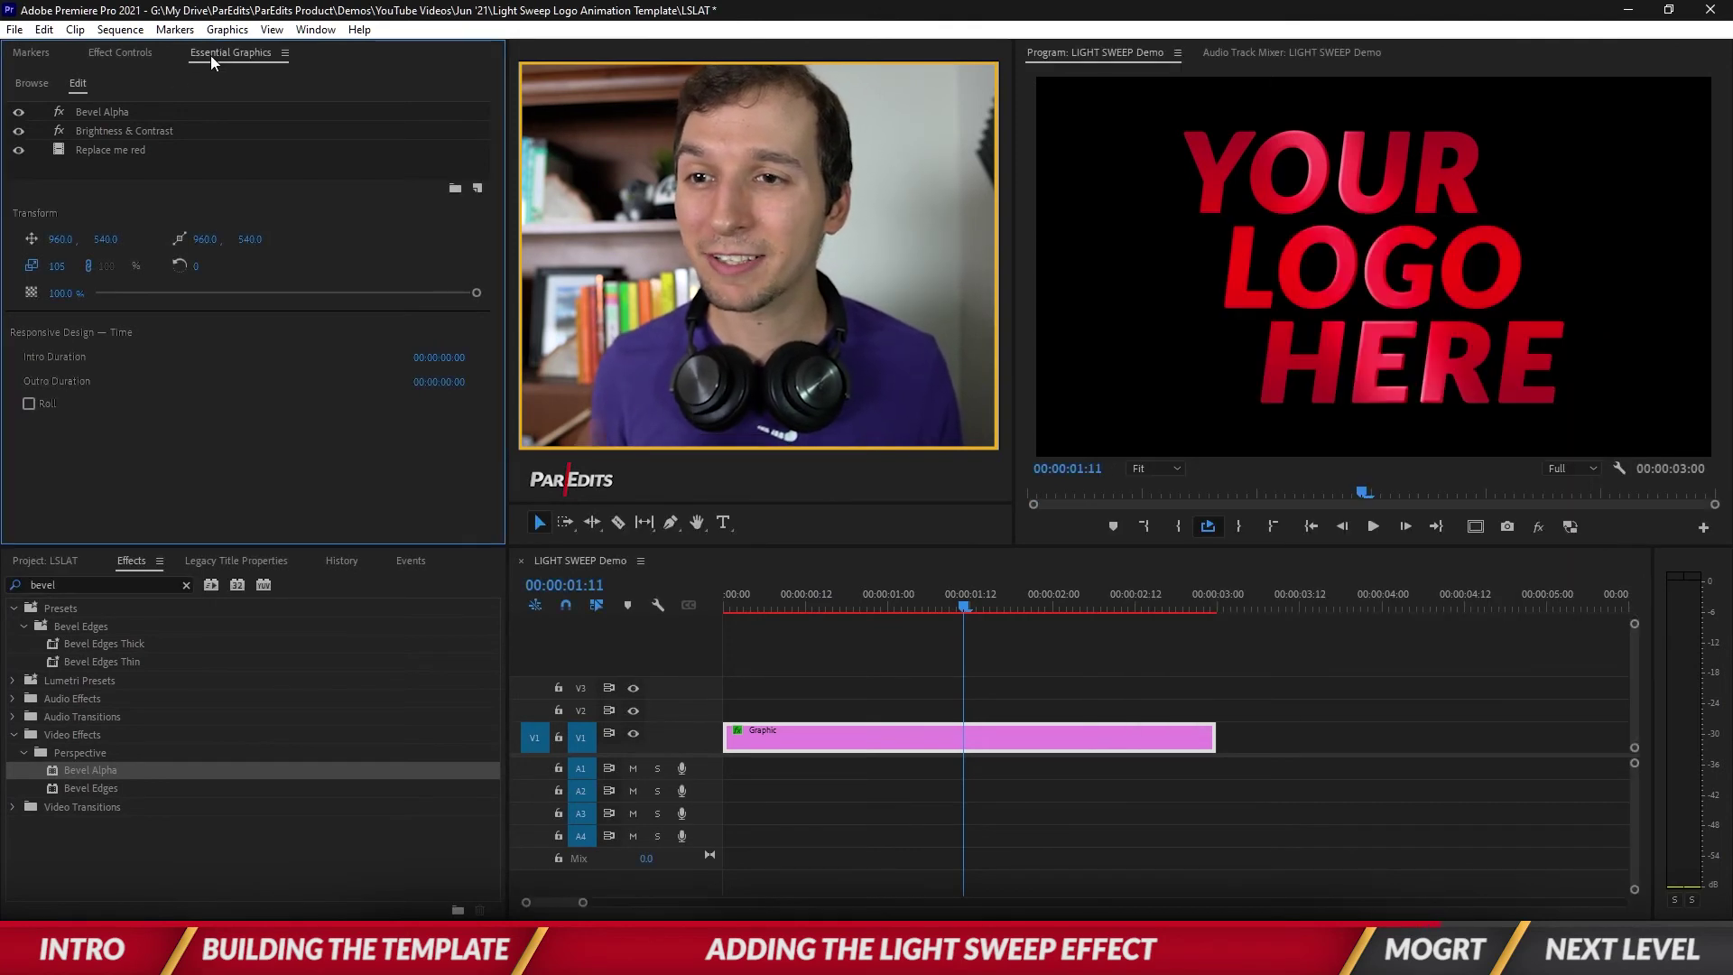
Show the My Templates library in the Essential Graphics Browse tab.
click(30, 83)
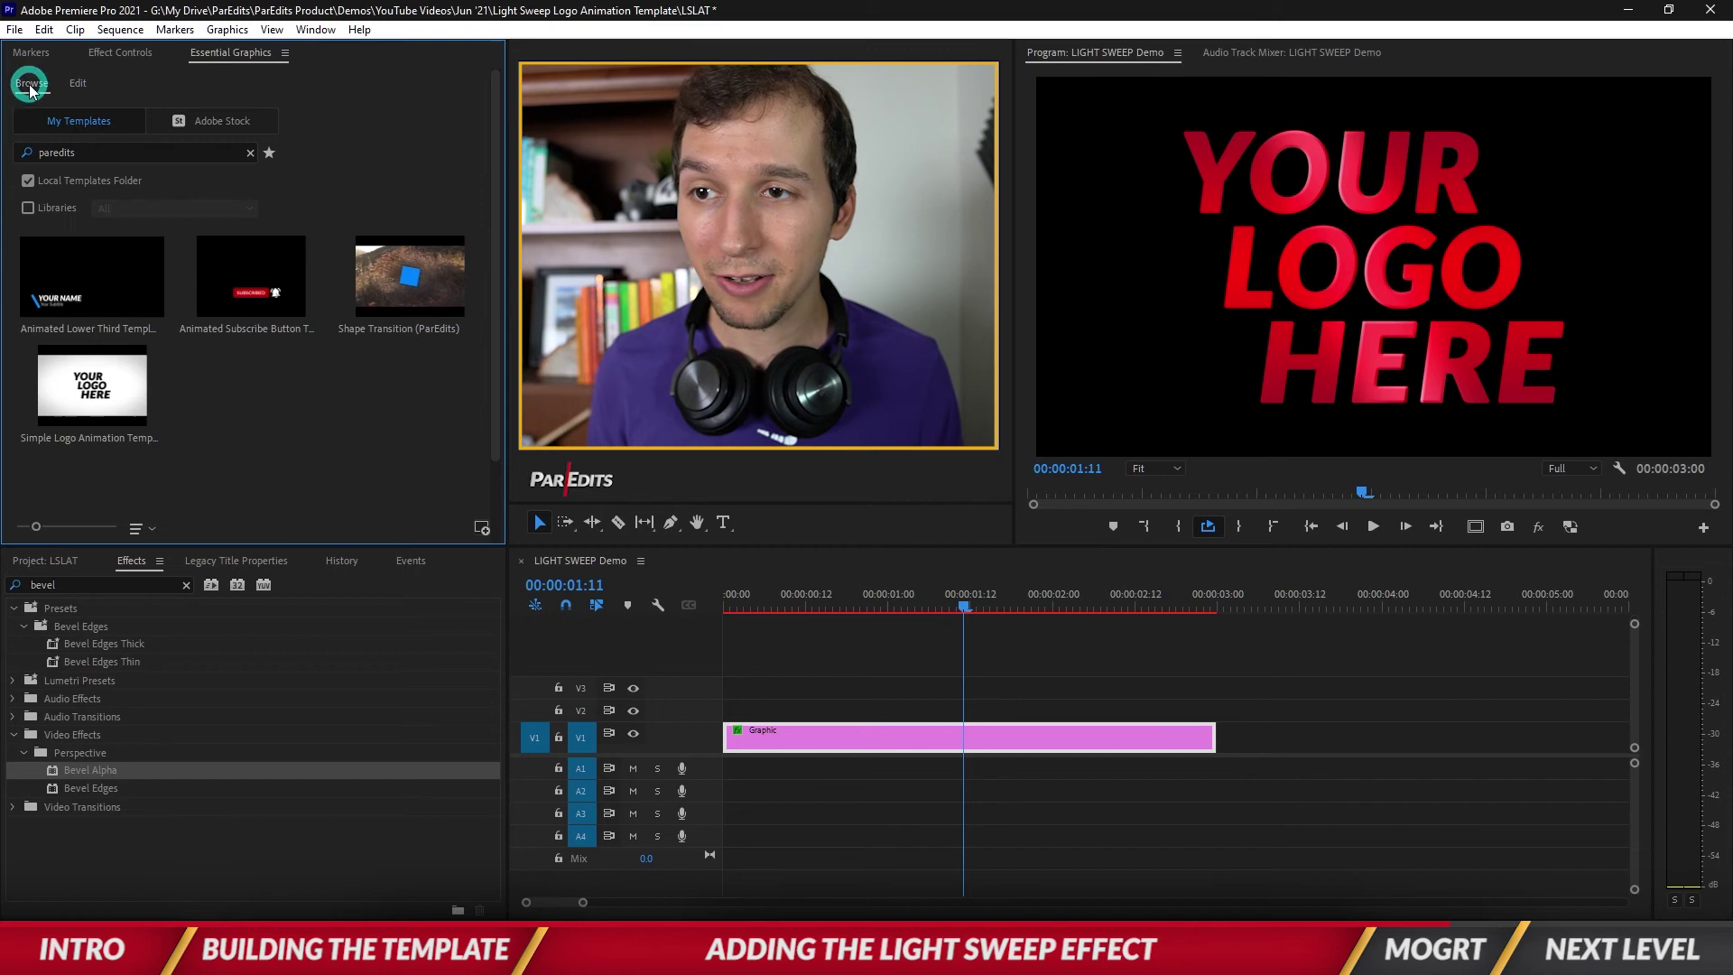